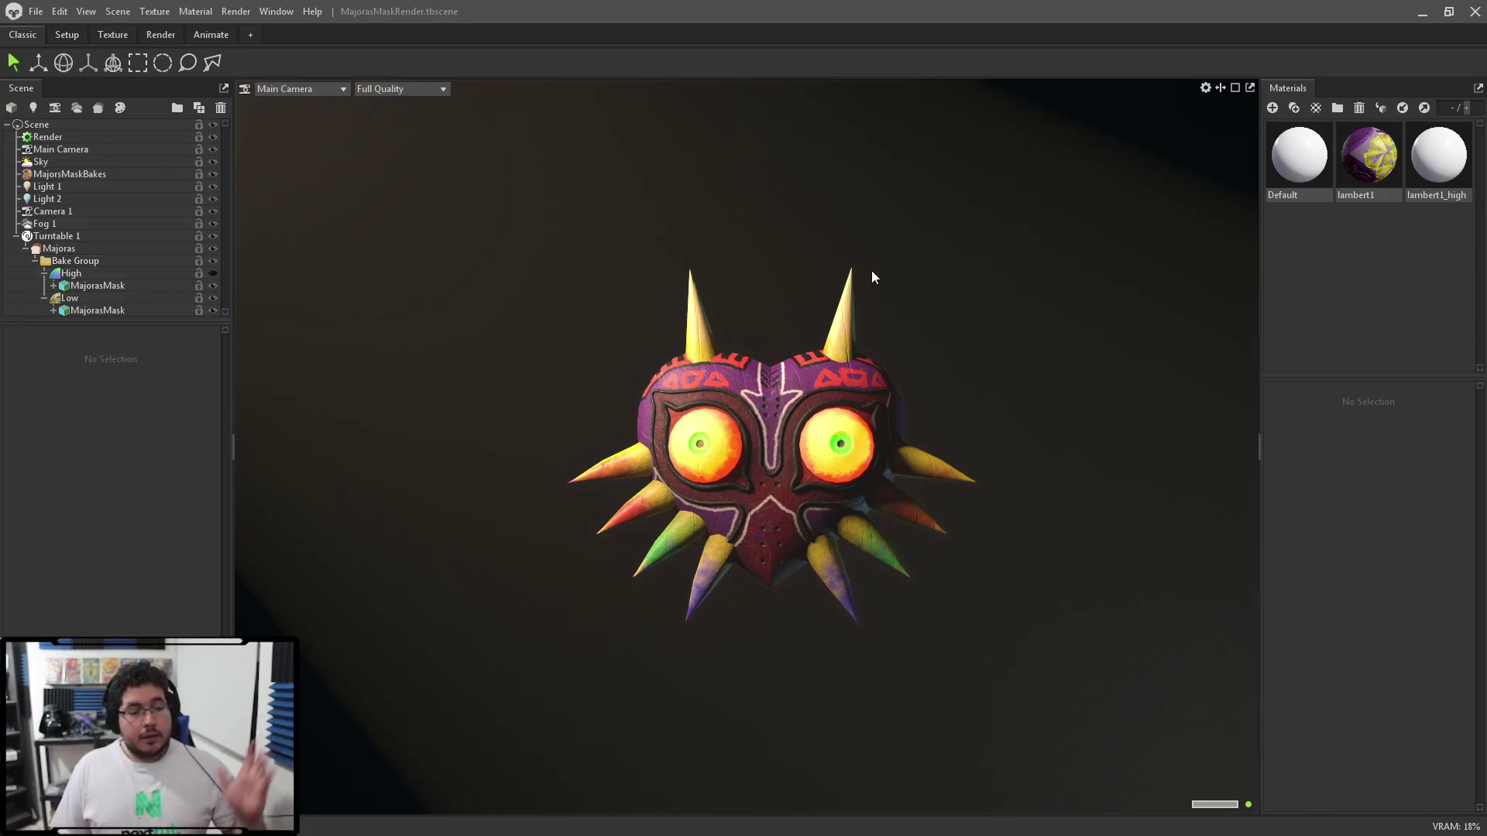
Switch to the Animate workspace, preview the mask's turntable animation and return to the first frame.
click(205, 34)
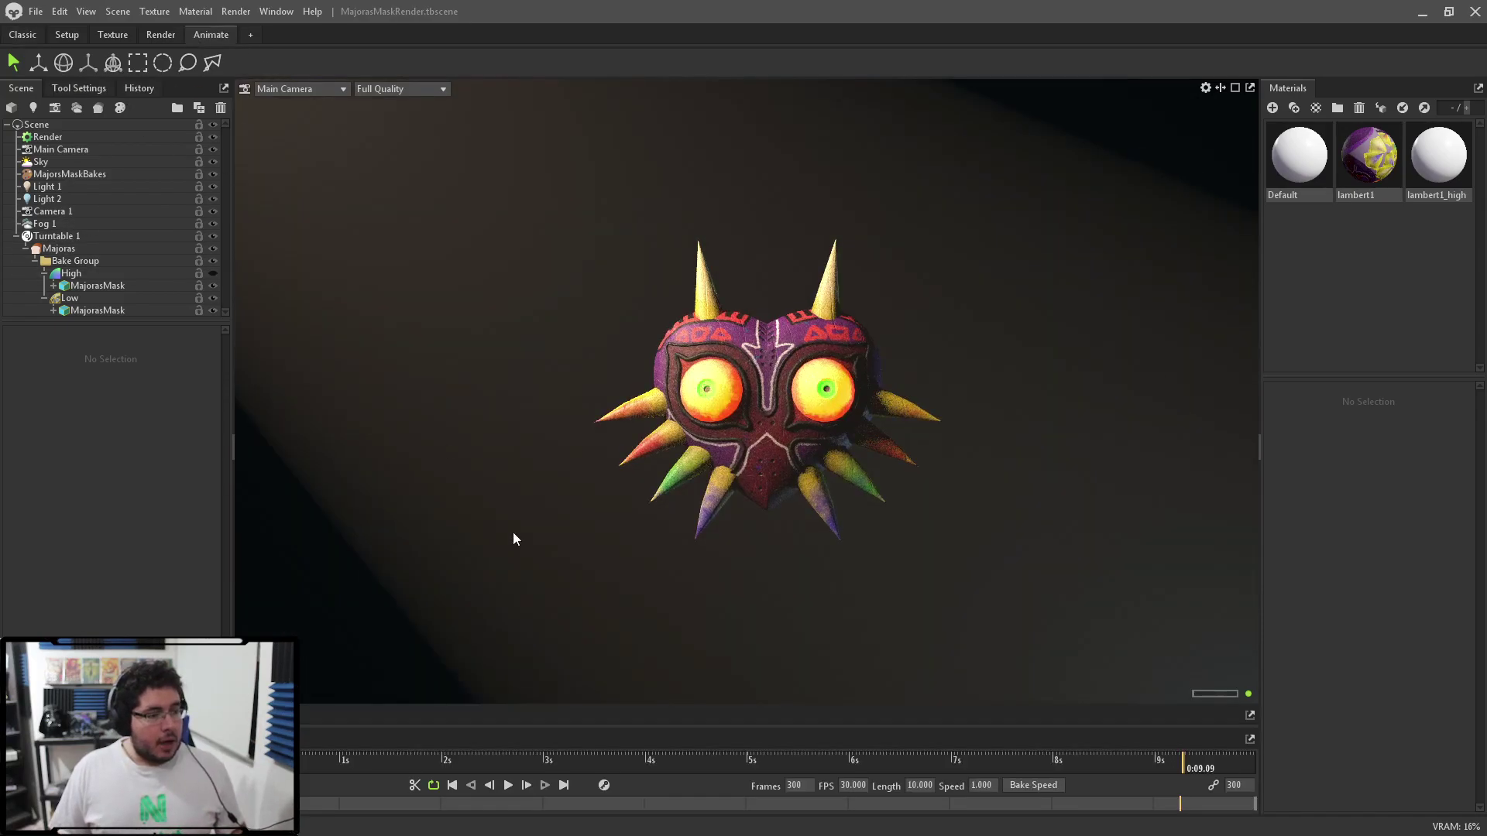
click(509, 785)
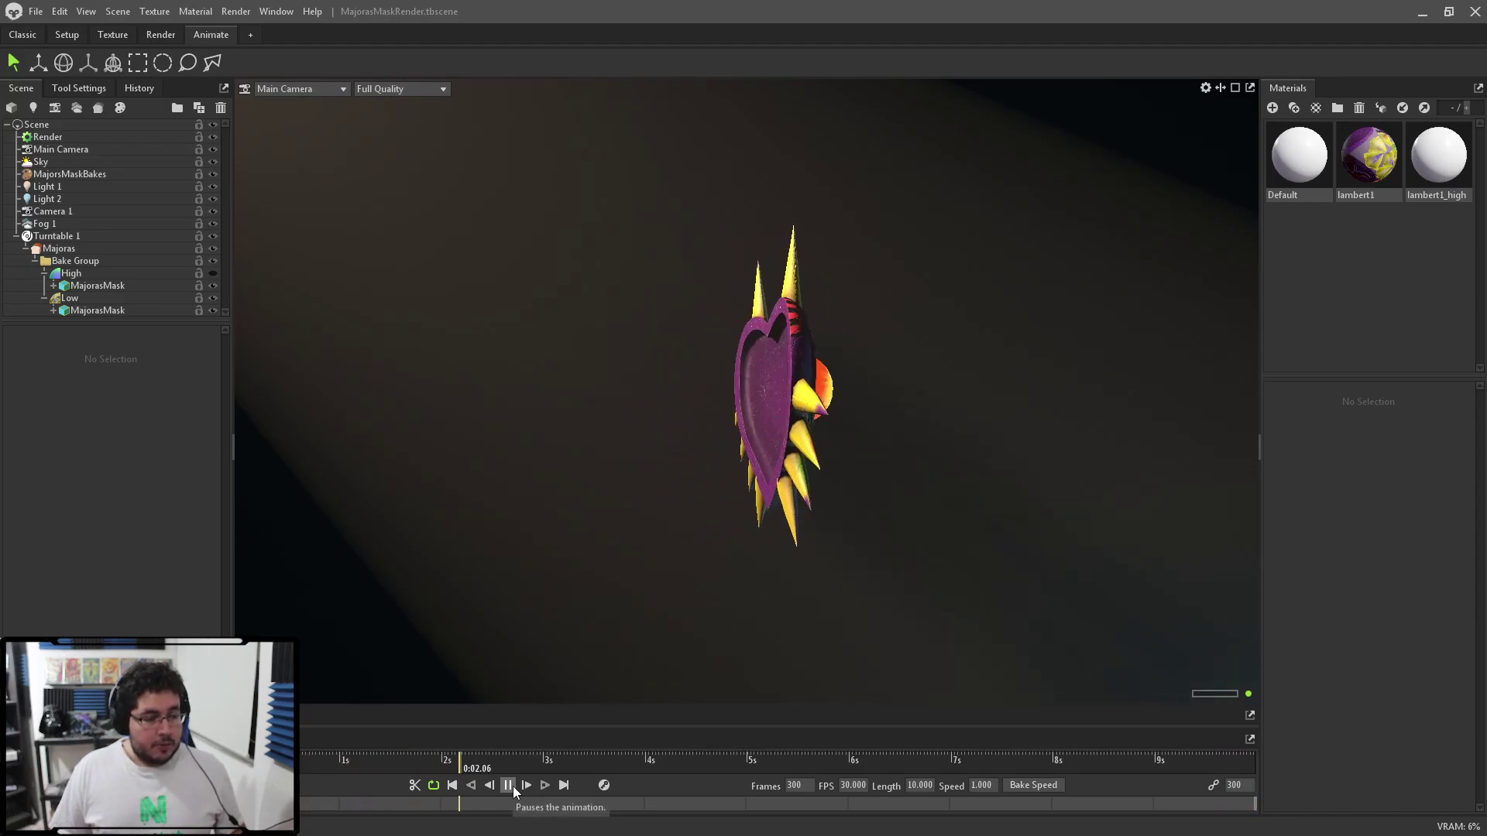
click(509, 786)
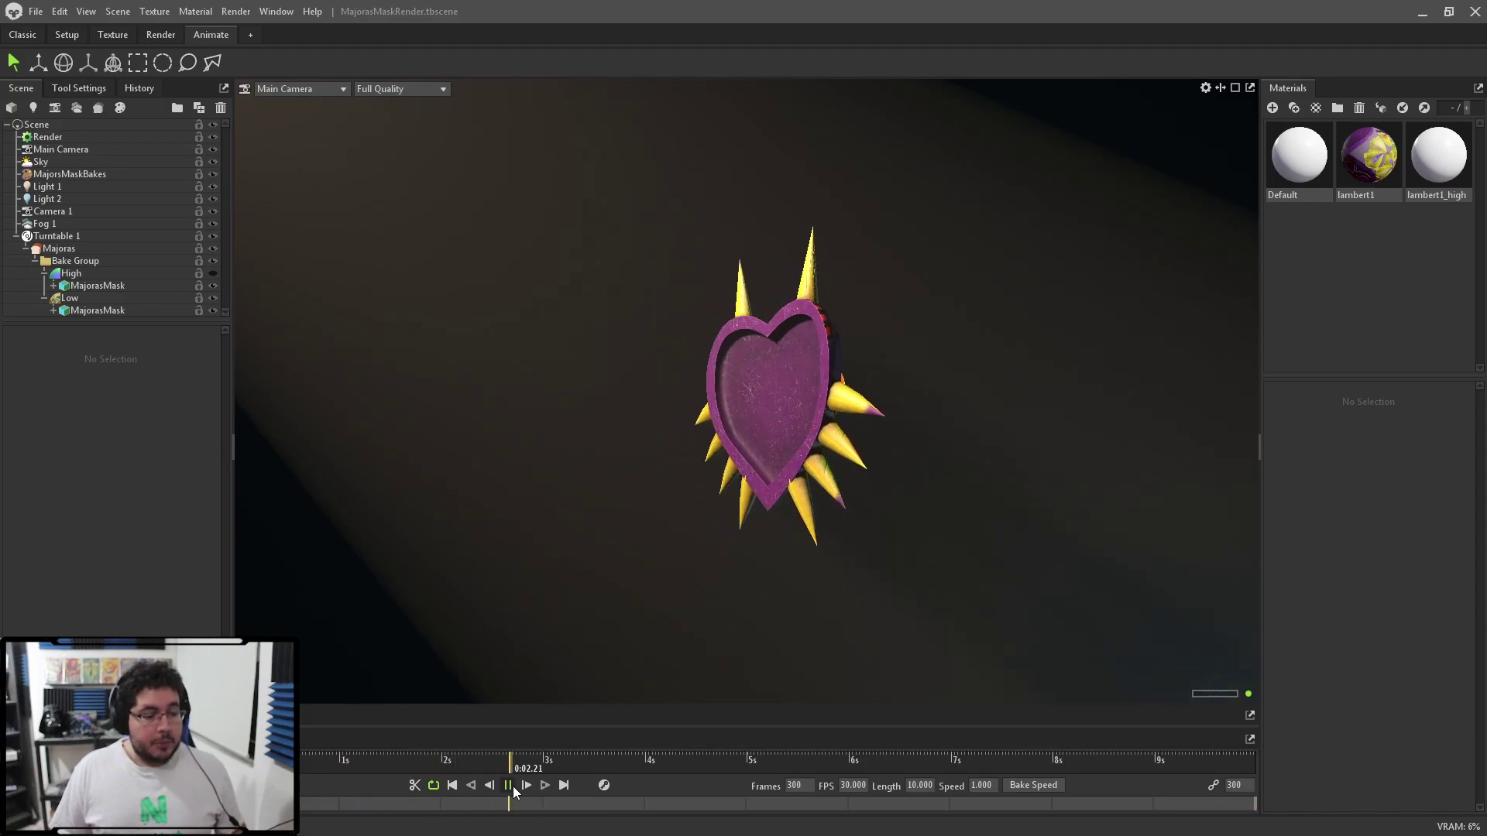
click(452, 786)
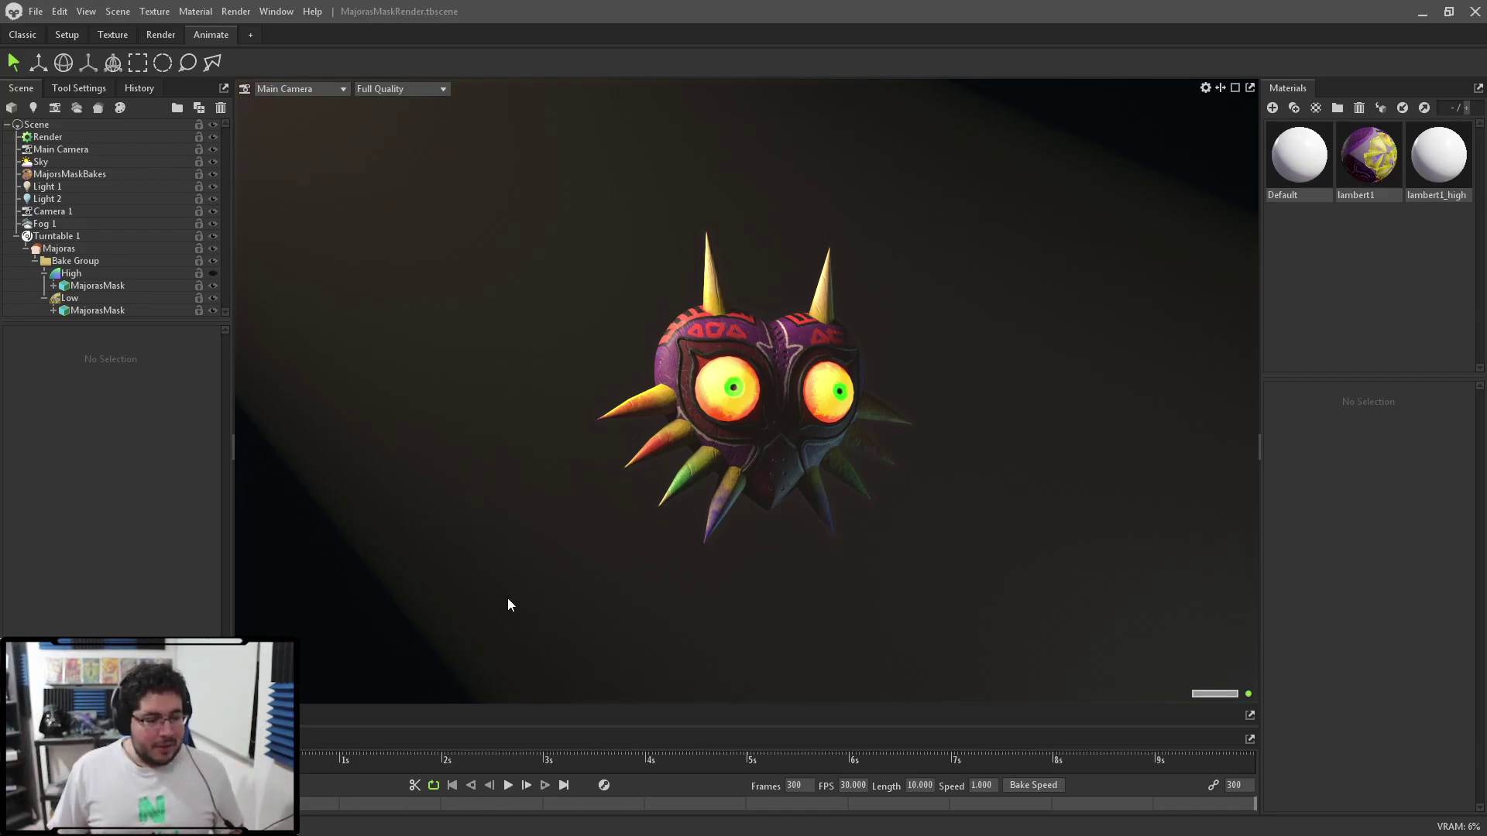
Lower Light 1 to the mask's height beside it and rotate the spotlight to aim straight at the mask.
scroll(760, 378, down, 5)
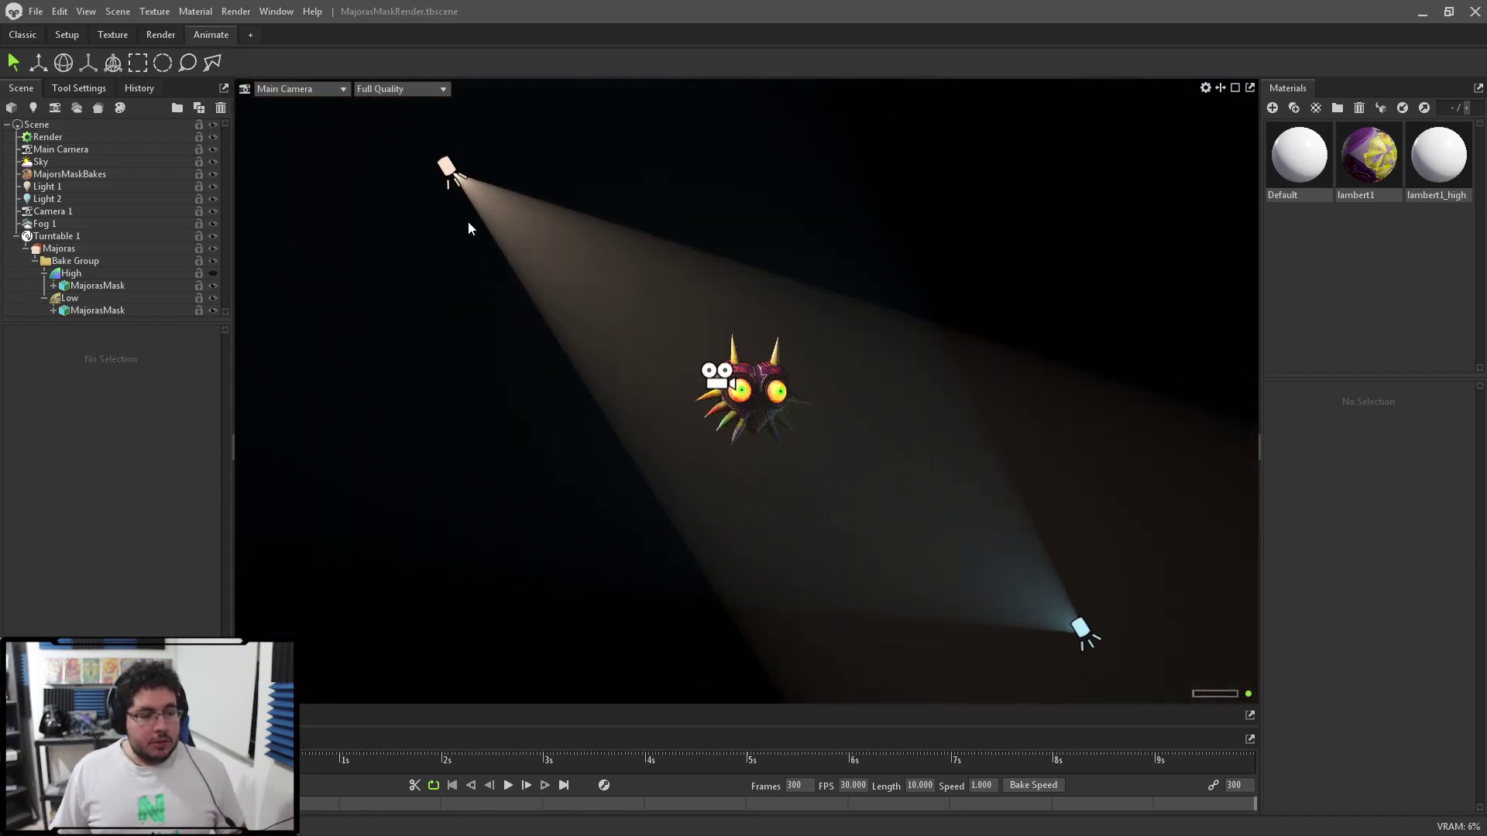
click(445, 168)
drag(670, 345, 495, 229)
key(w)
drag(602, 151, 471, 393)
key(e)
drag(383, 439, 434, 453)
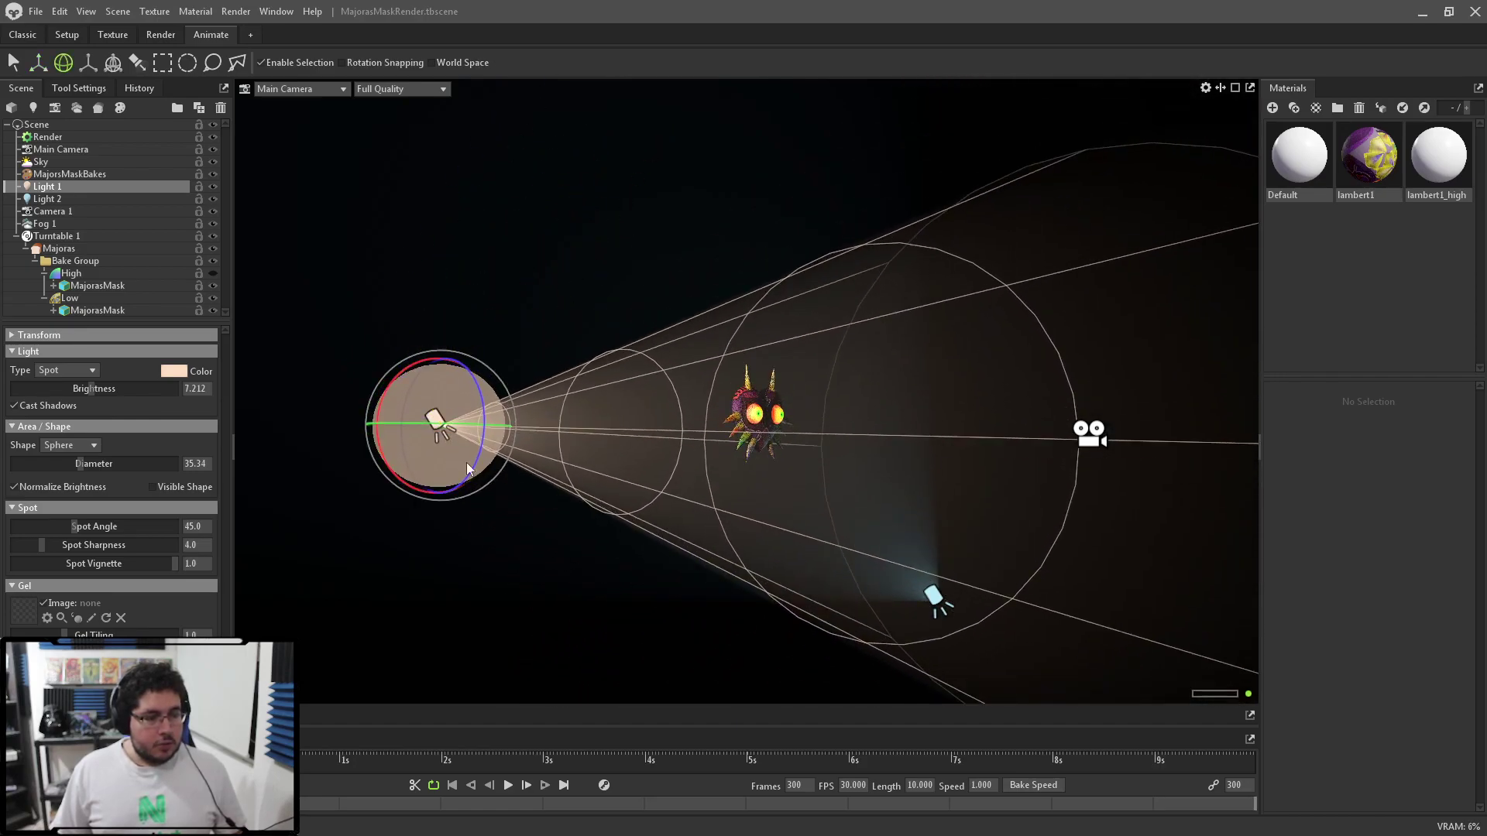
scroll(858, 503, up, 8)
scroll(739, 416, down, 6)
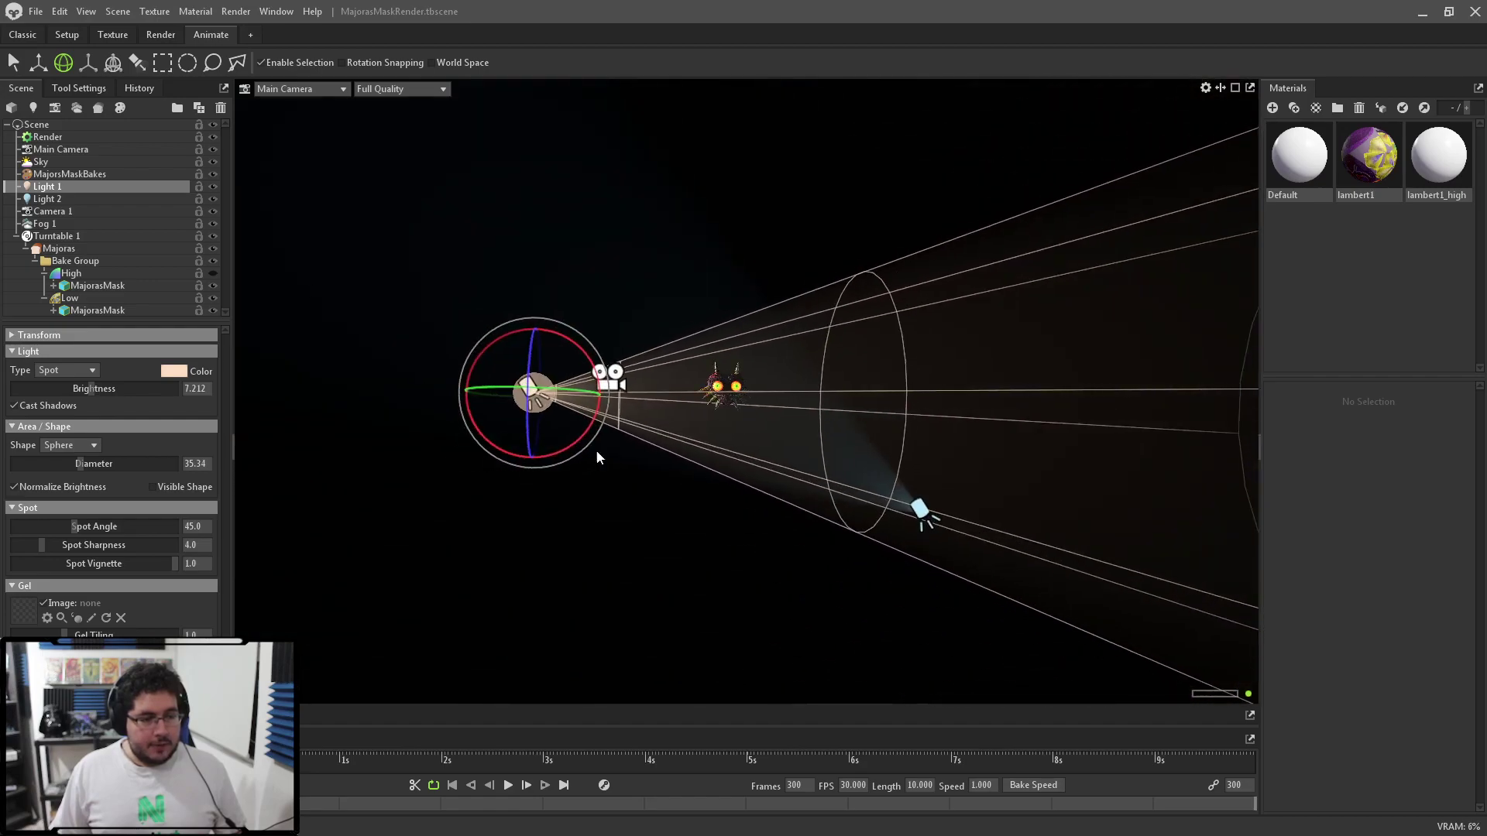
Raise Light 2 to the mask's height.
click(924, 524)
key(w)
drag(940, 452, 976, 310)
click(1018, 324)
click(979, 415)
Line Light 2 up with the mask on the side opposite Light 1 and aim its beam at the mask.
drag(1011, 356, 666, 618)
key(e)
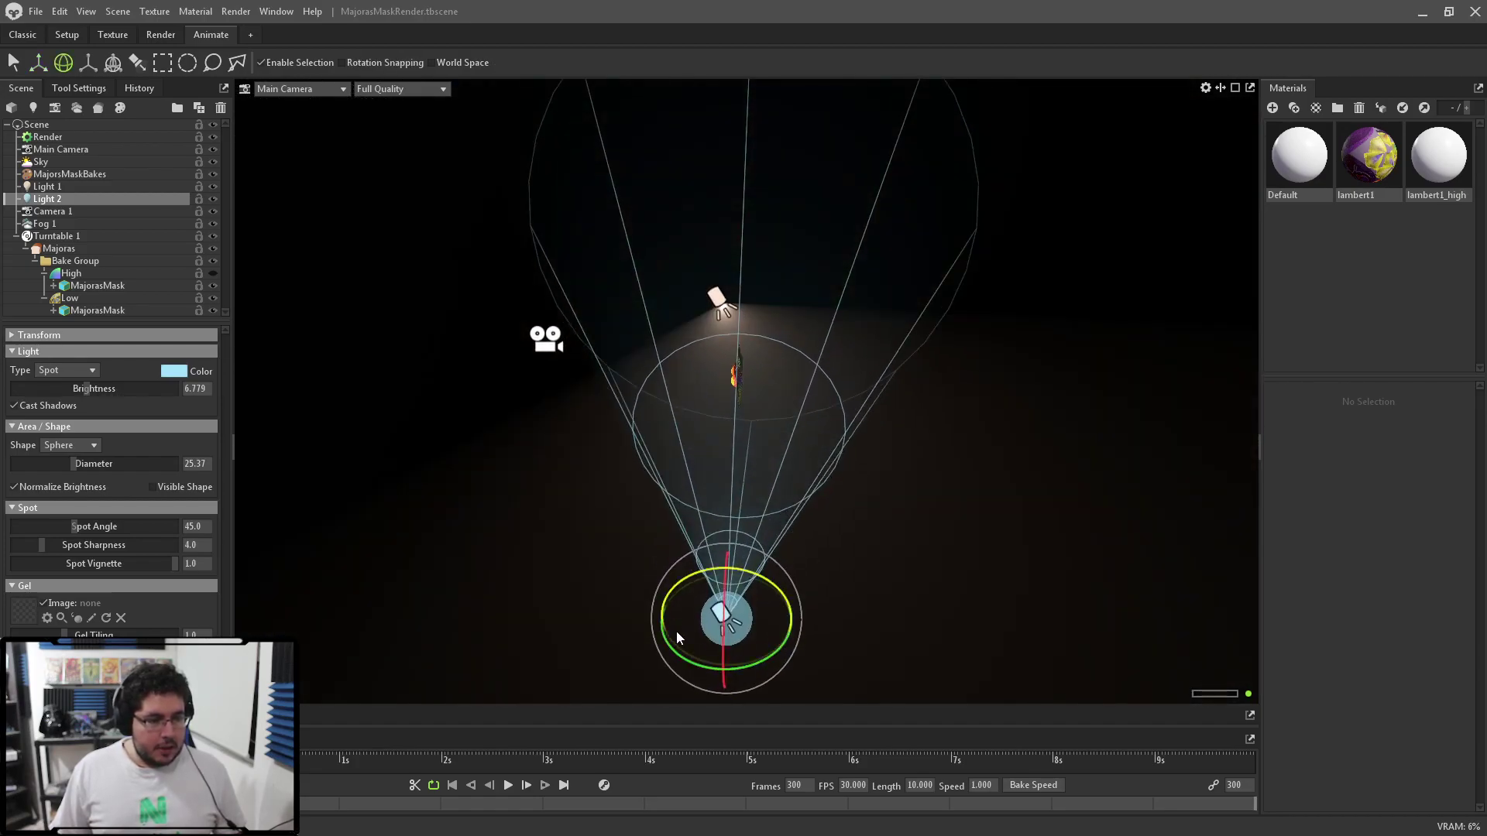
key(w)
drag(827, 624, 701, 619)
key(e)
drag(612, 570, 895, 442)
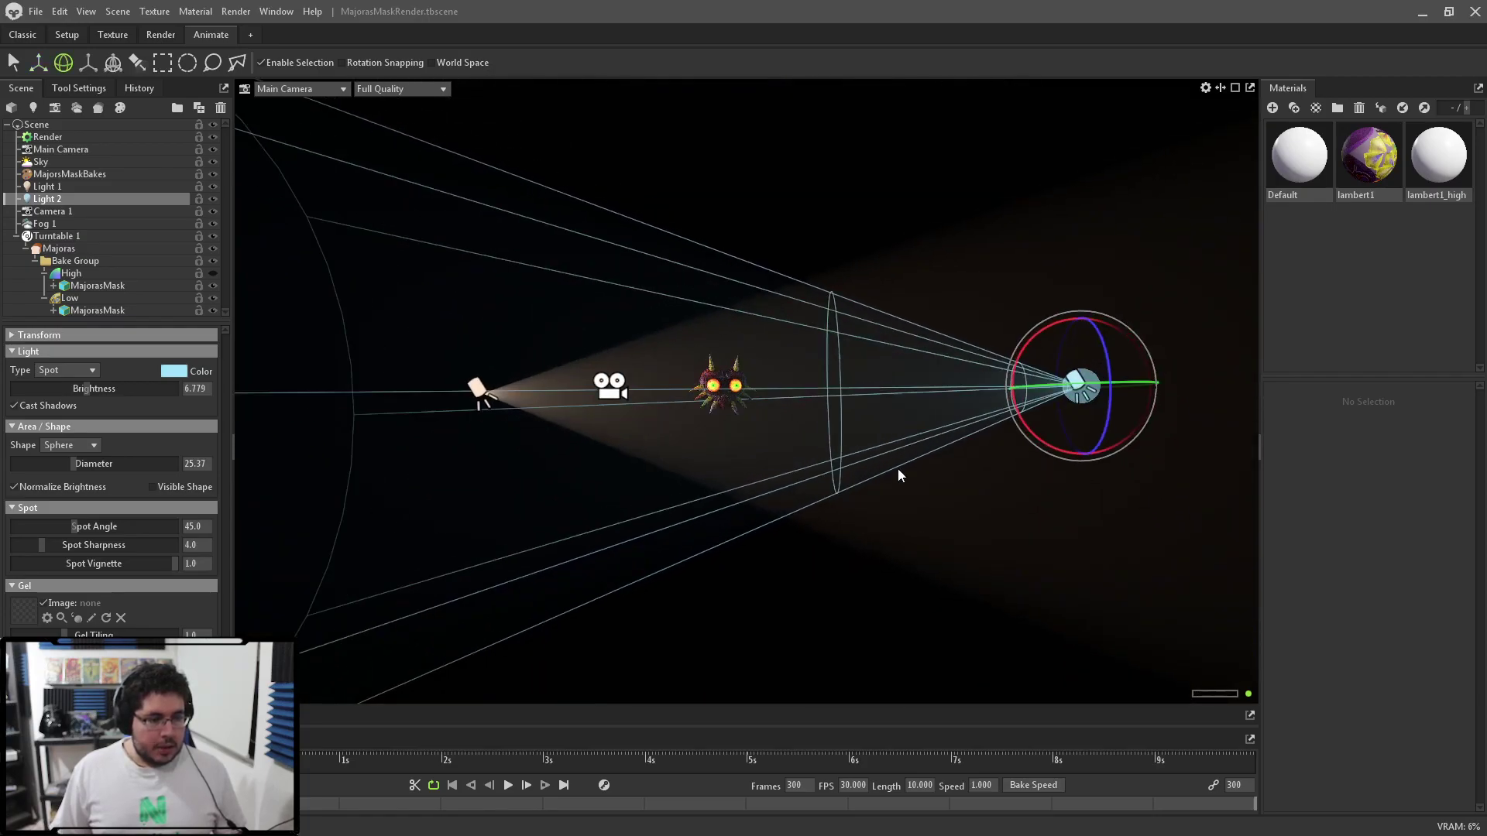
key(f)
drag(802, 471, 502, 385)
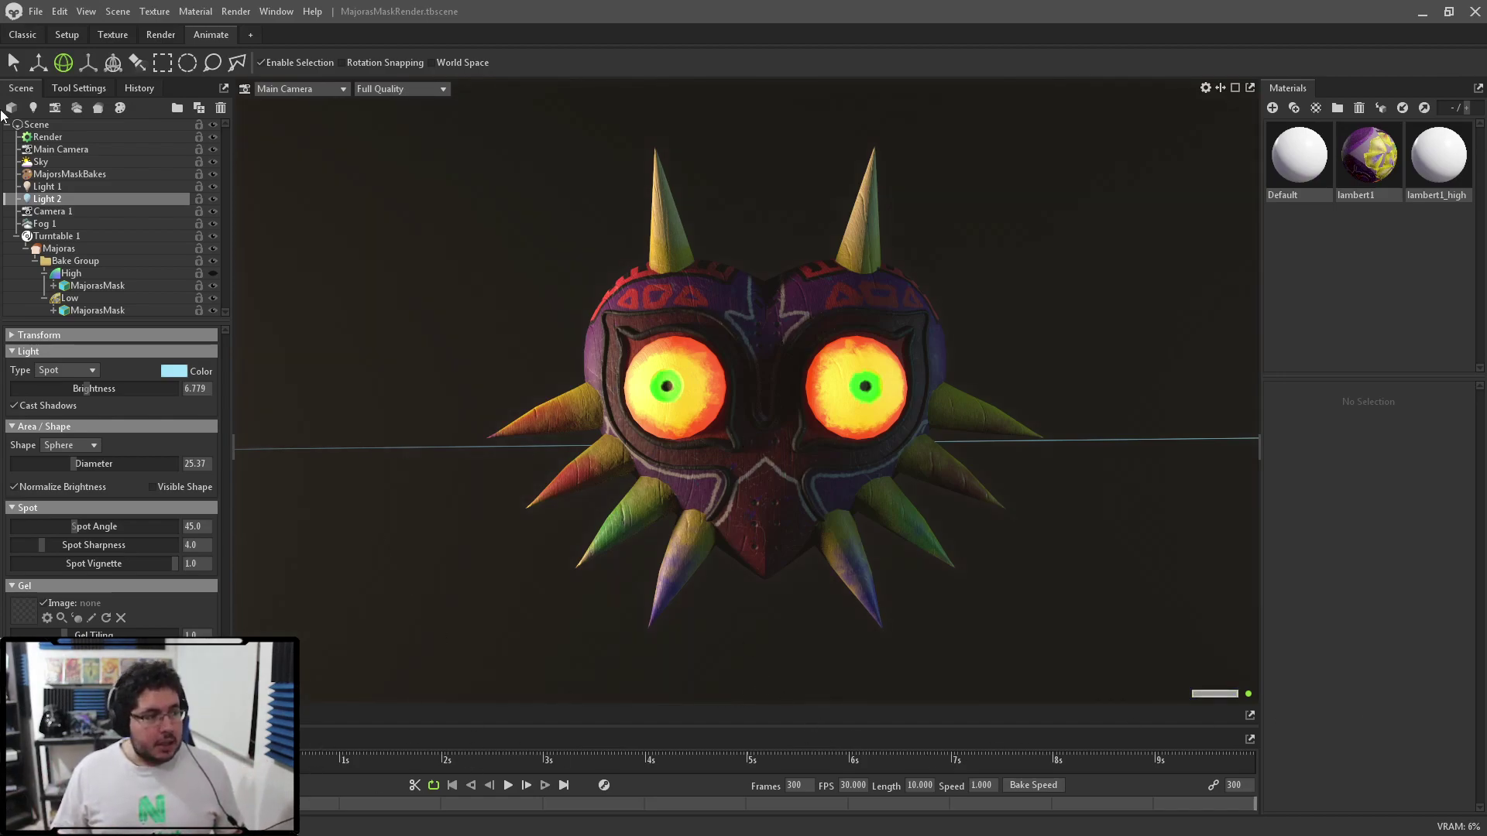
Turn off ray tracing in the scene's render settings.
click(48, 137)
click(36, 364)
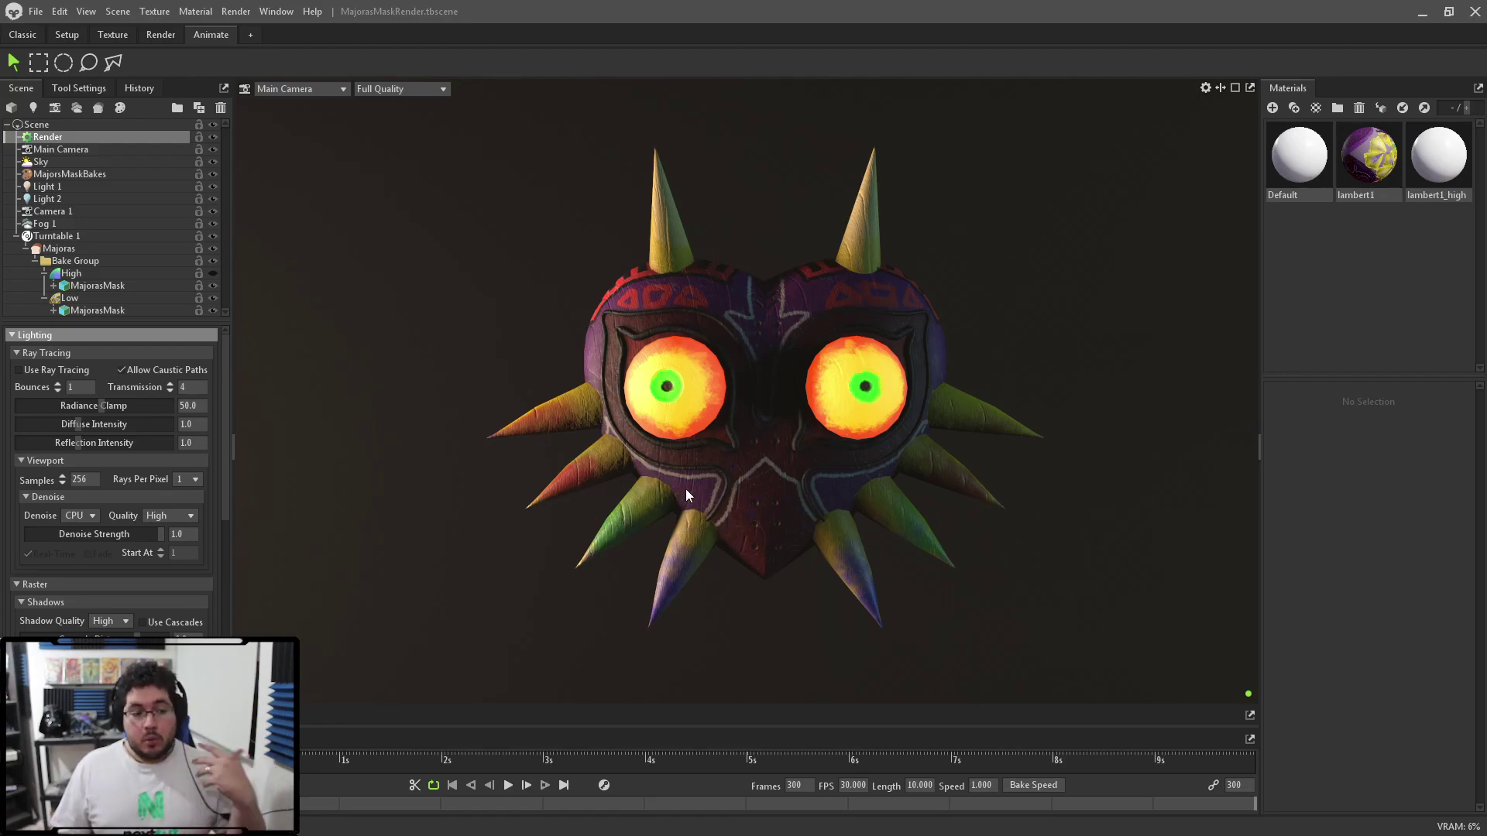
Select Turntable 1, play its spin for a moment and return to the first frame.
click(76, 235)
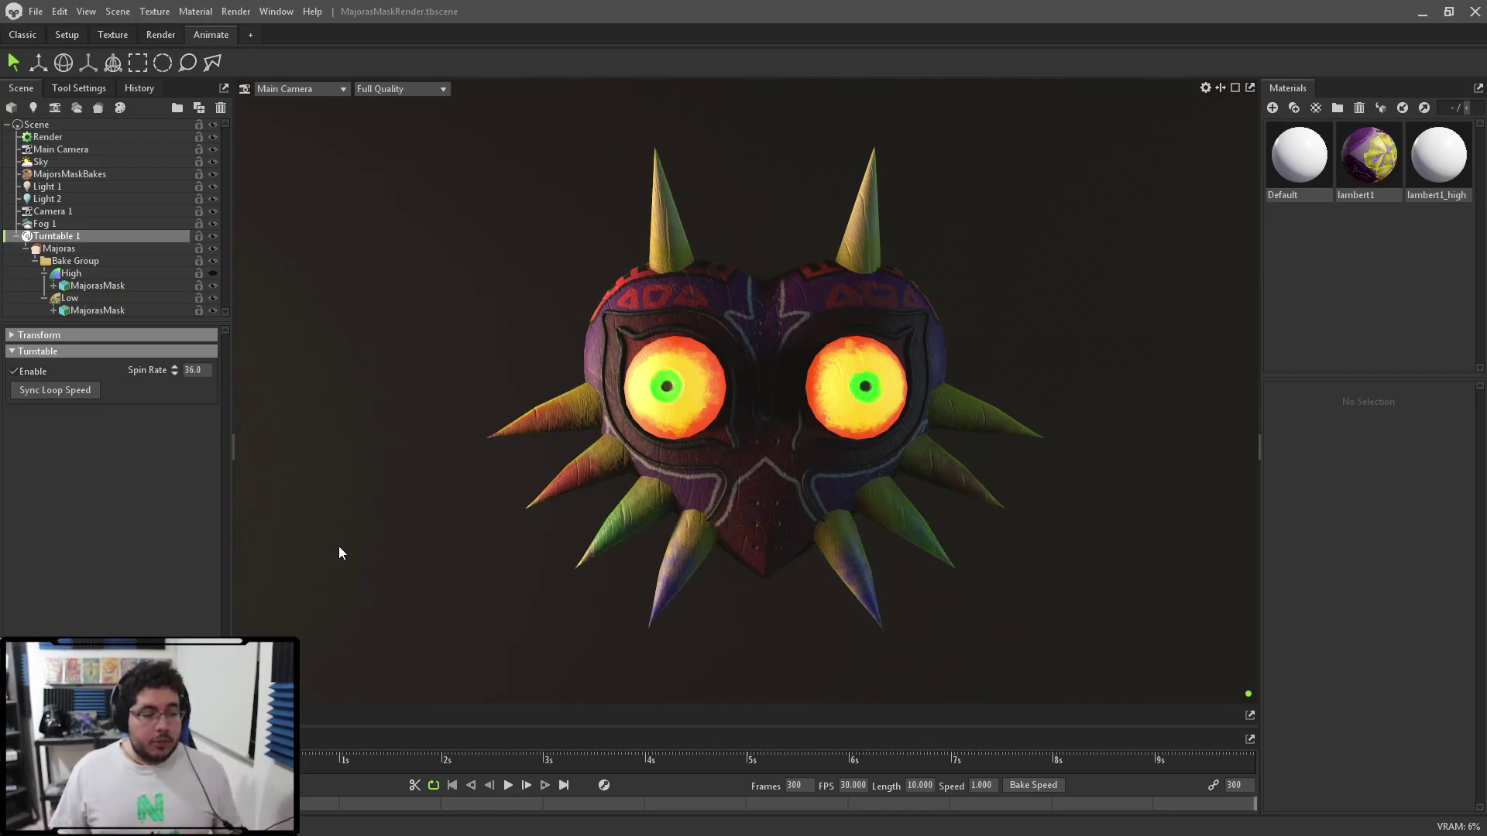
click(508, 786)
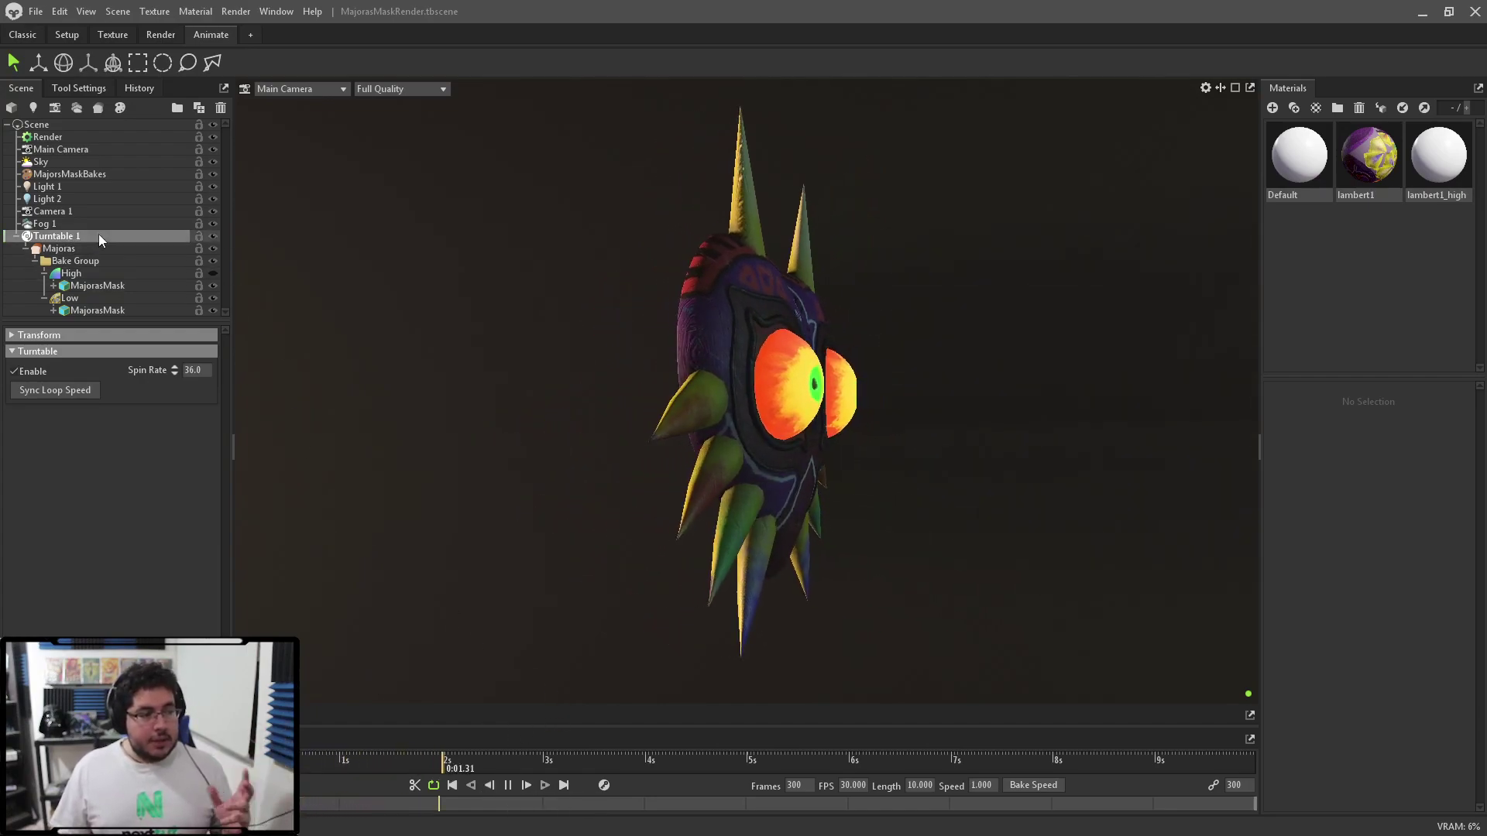
click(505, 785)
click(451, 785)
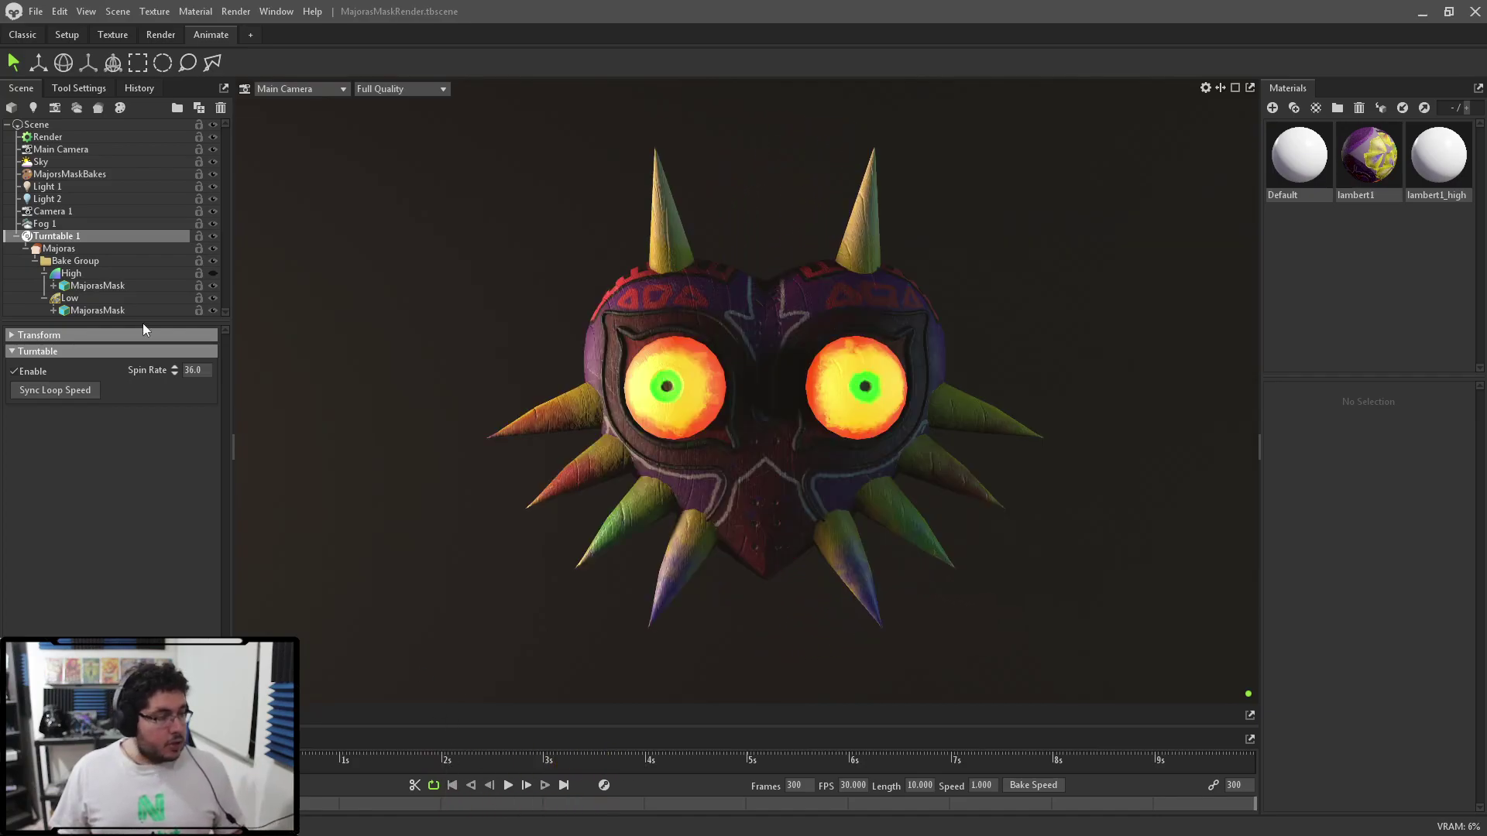
Move the Majoras bake project out of Turntable 1 and delete the turntable.
click(71, 249)
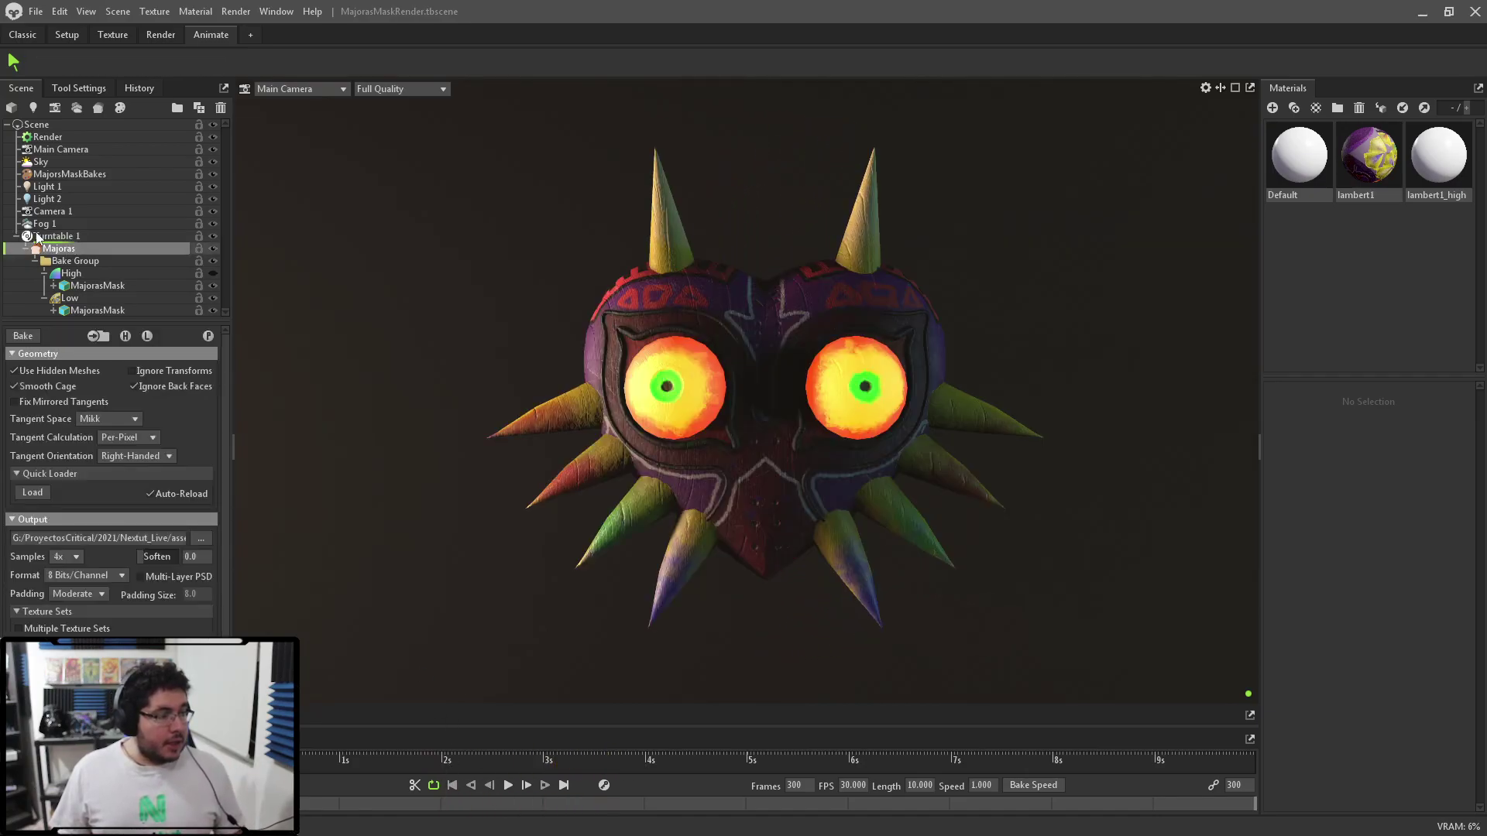
drag(37, 239, 44, 311)
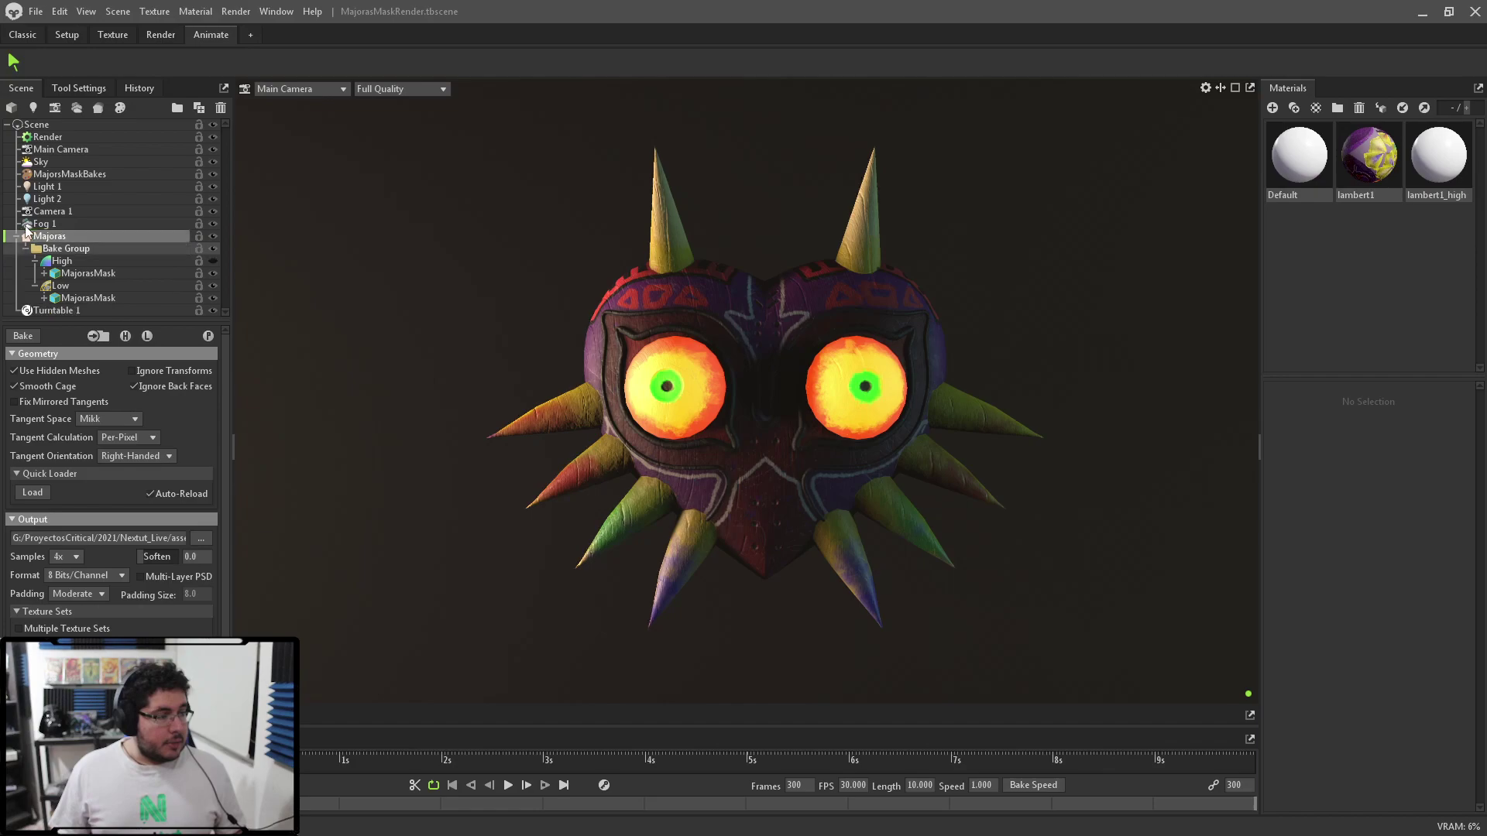
click(44, 310)
key(Delete)
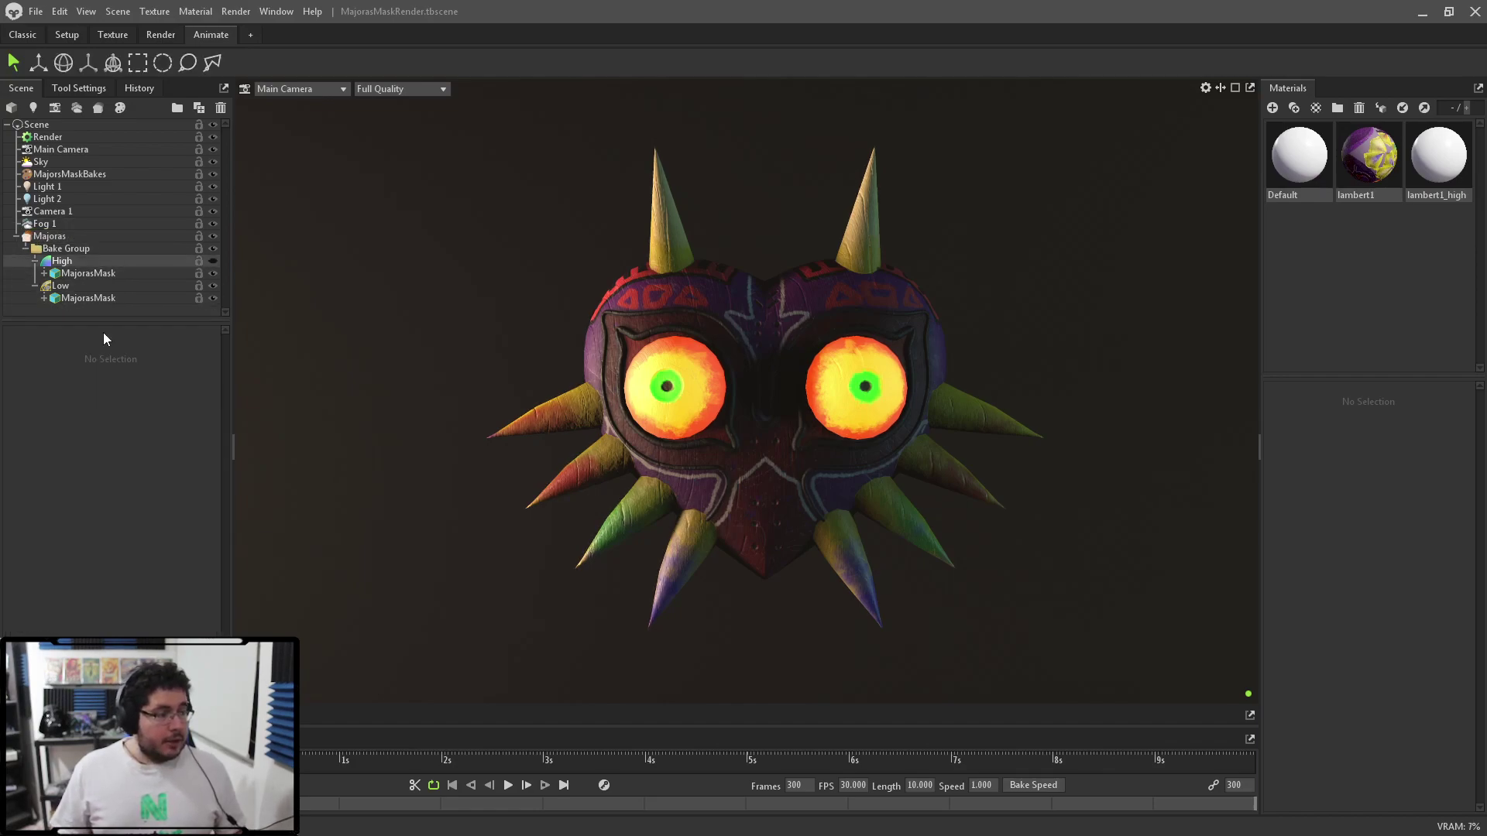
Play the timeline briefly to check the mask's motion without the turntable, and return to the first frame.
click(507, 785)
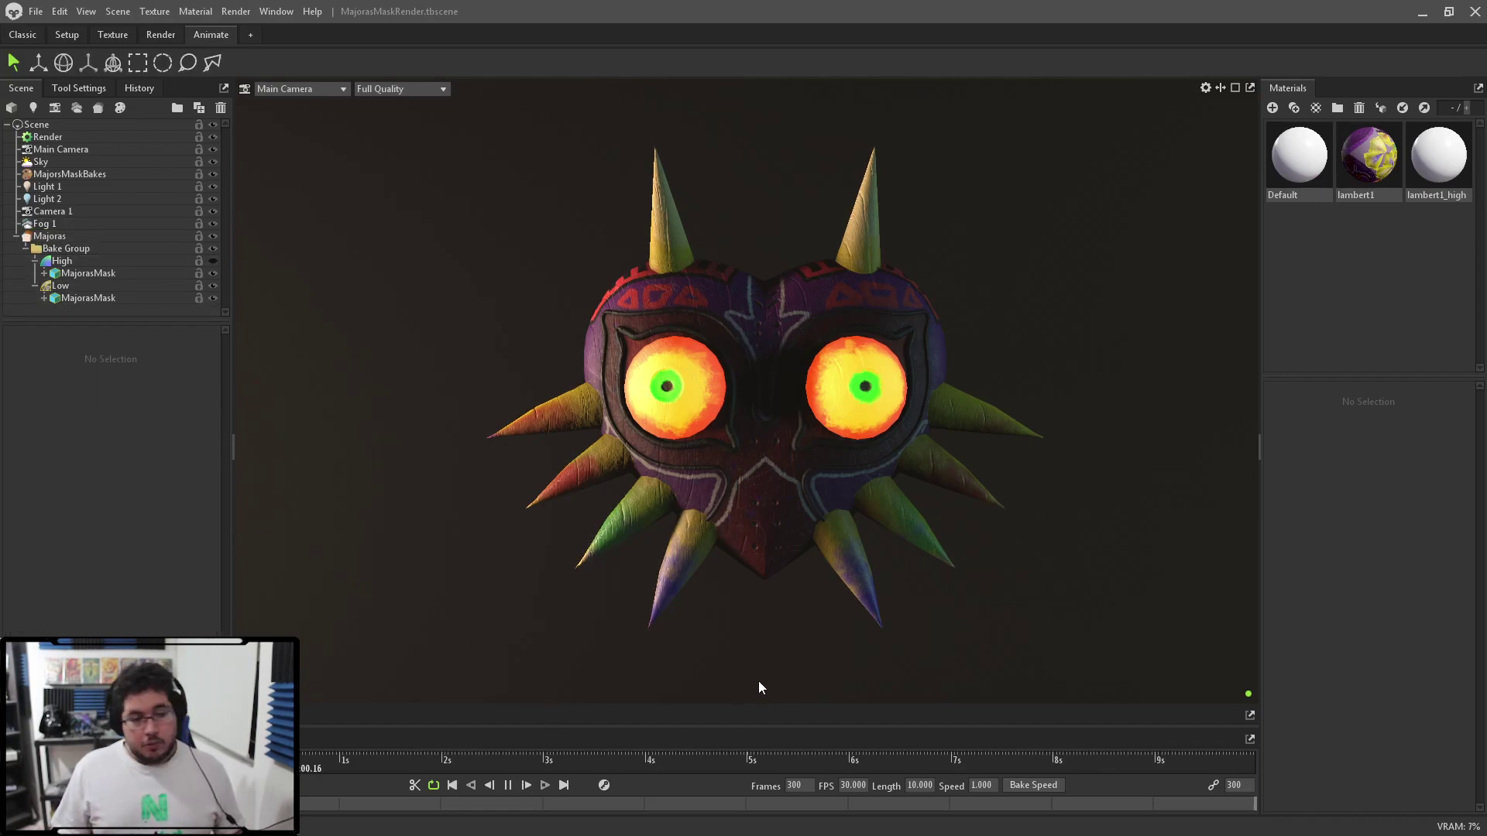
click(507, 786)
click(452, 784)
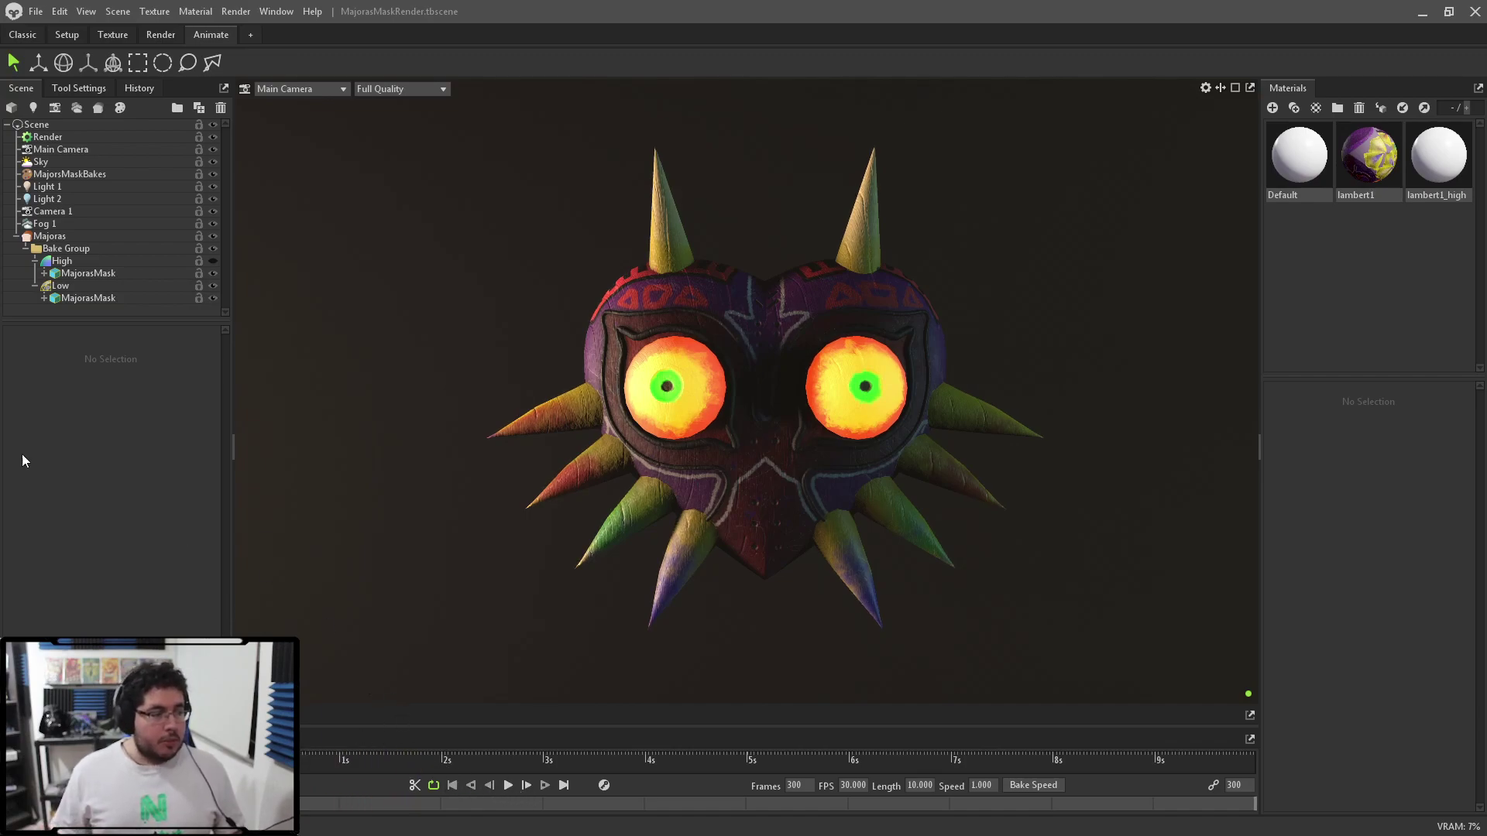
Select the MajorasMask mesh in the Low group and reveal its keyframe editor.
click(94, 299)
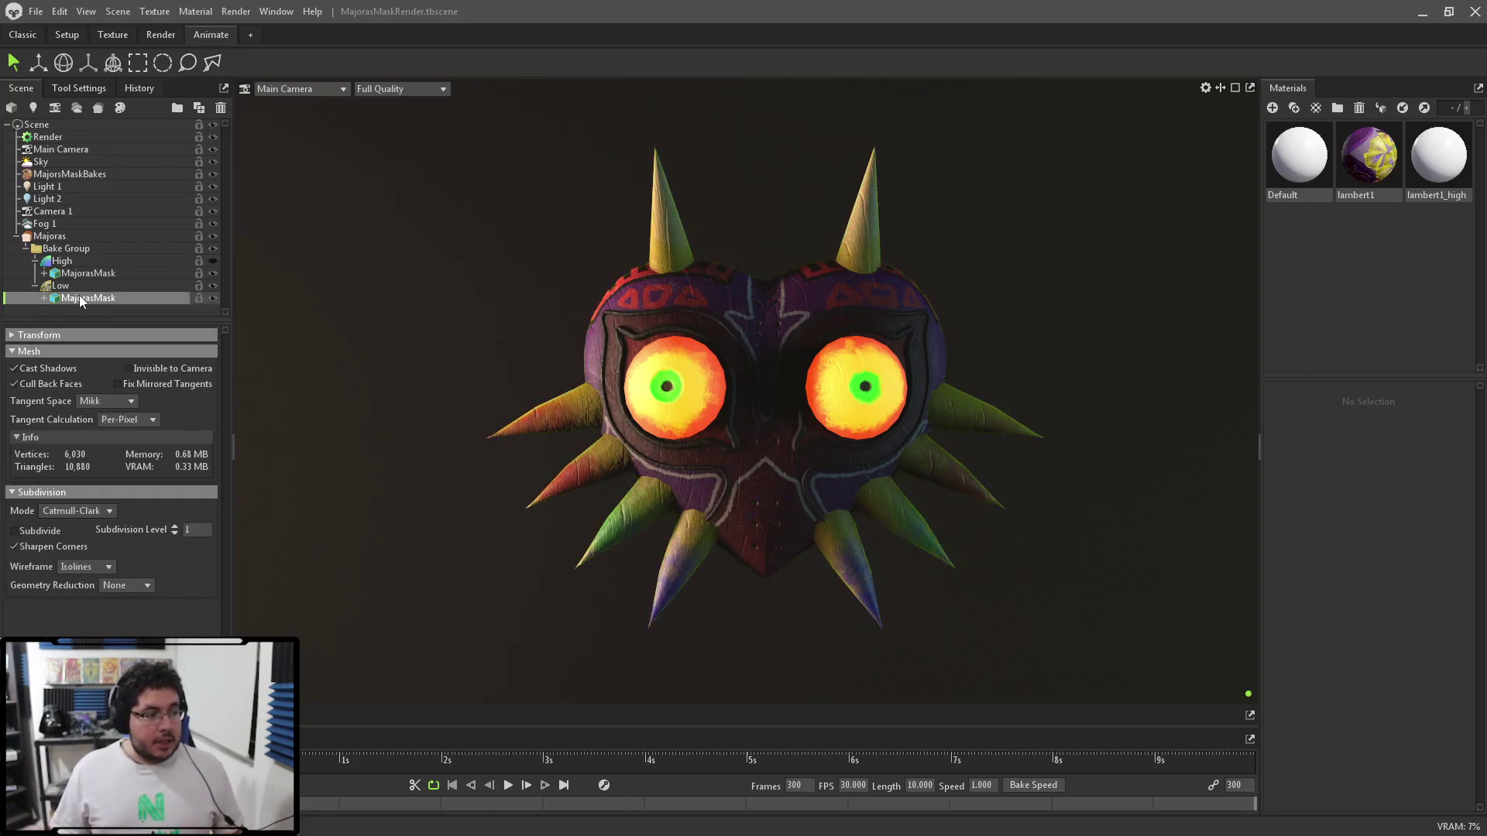
key(k)
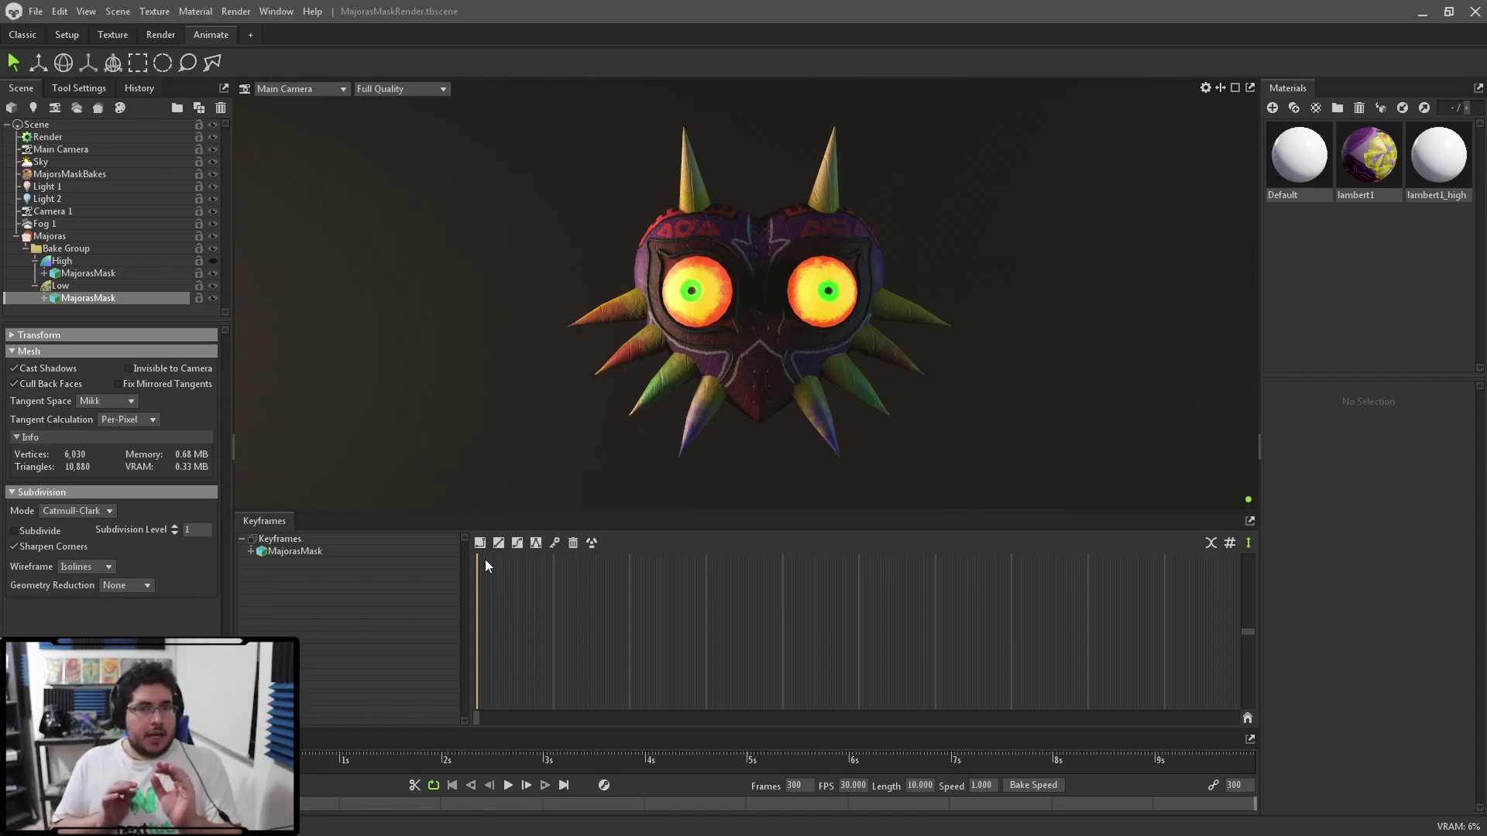
Set the main viewport to Camera 1 and frame the mask straight from the front.
click(282, 87)
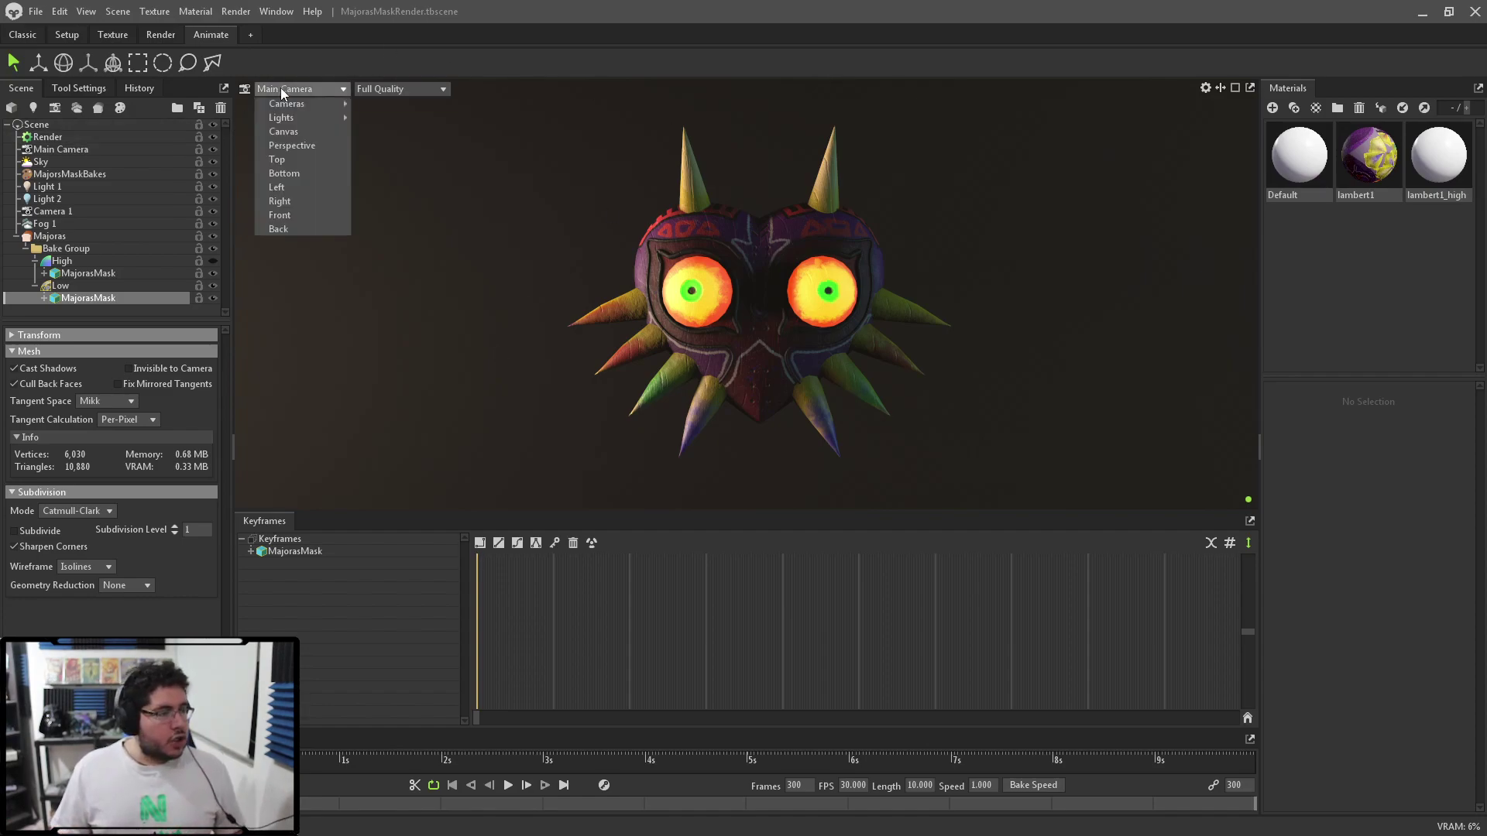
mouse_move(294, 103)
click(404, 118)
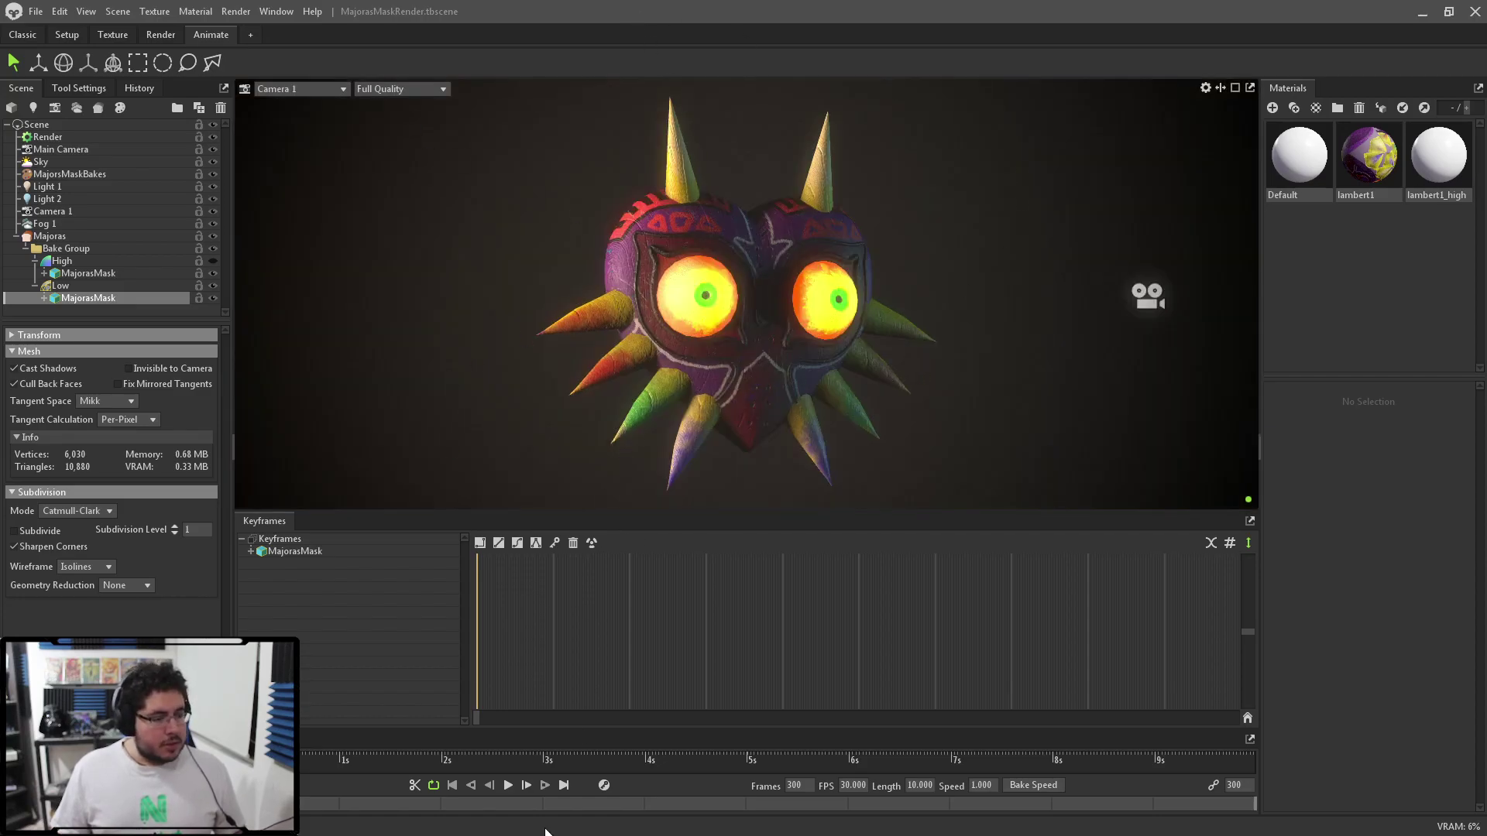
drag(890, 116, 815, 244)
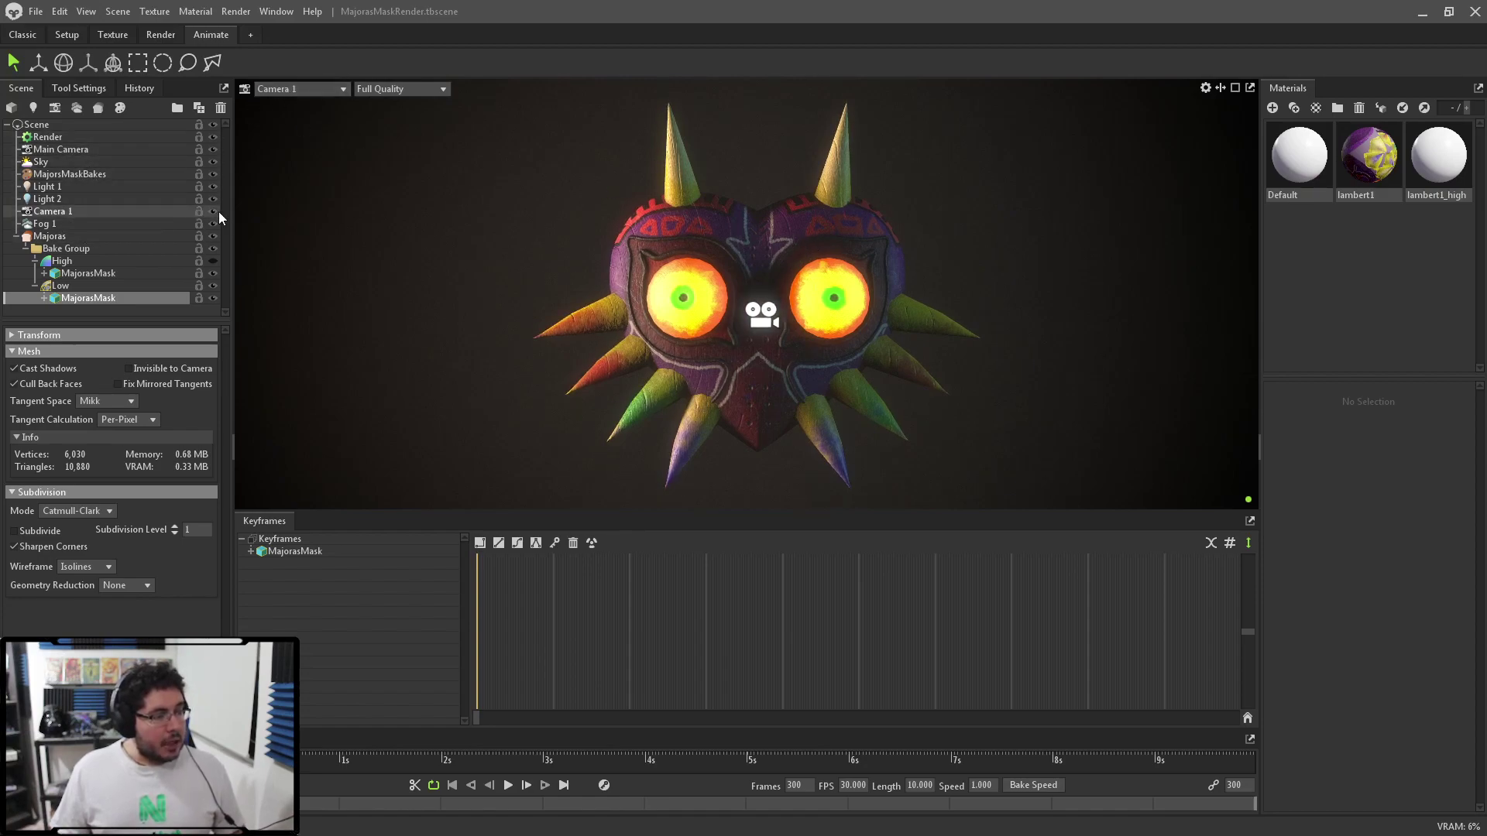
Lock Camera 1 and open a second, floating Camera 1 viewport, resized small and placed over the materials area.
click(1250, 88)
drag(1161, 148, 1471, 197)
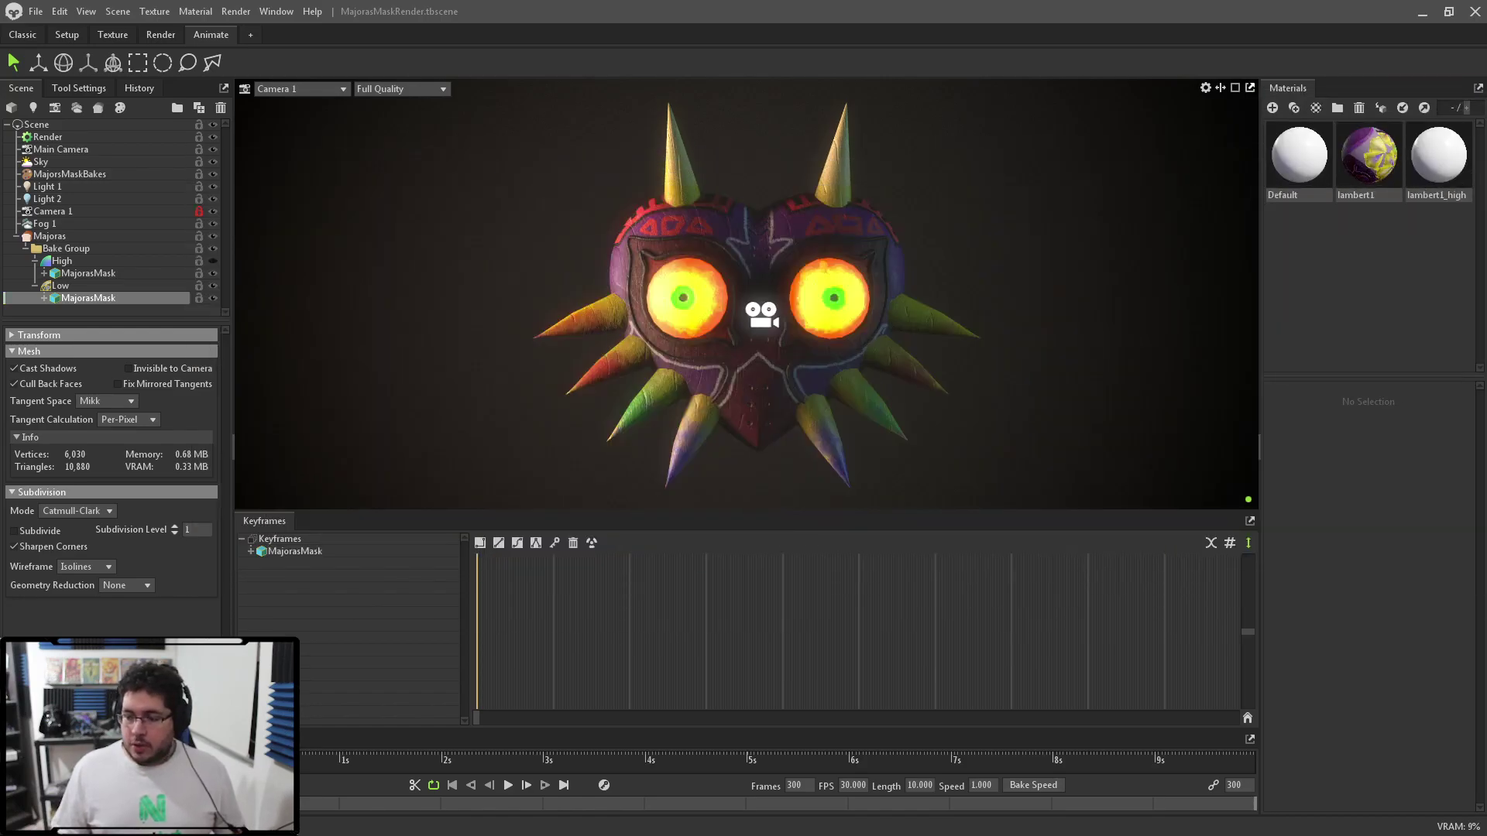
drag(193, 267, 730, 352)
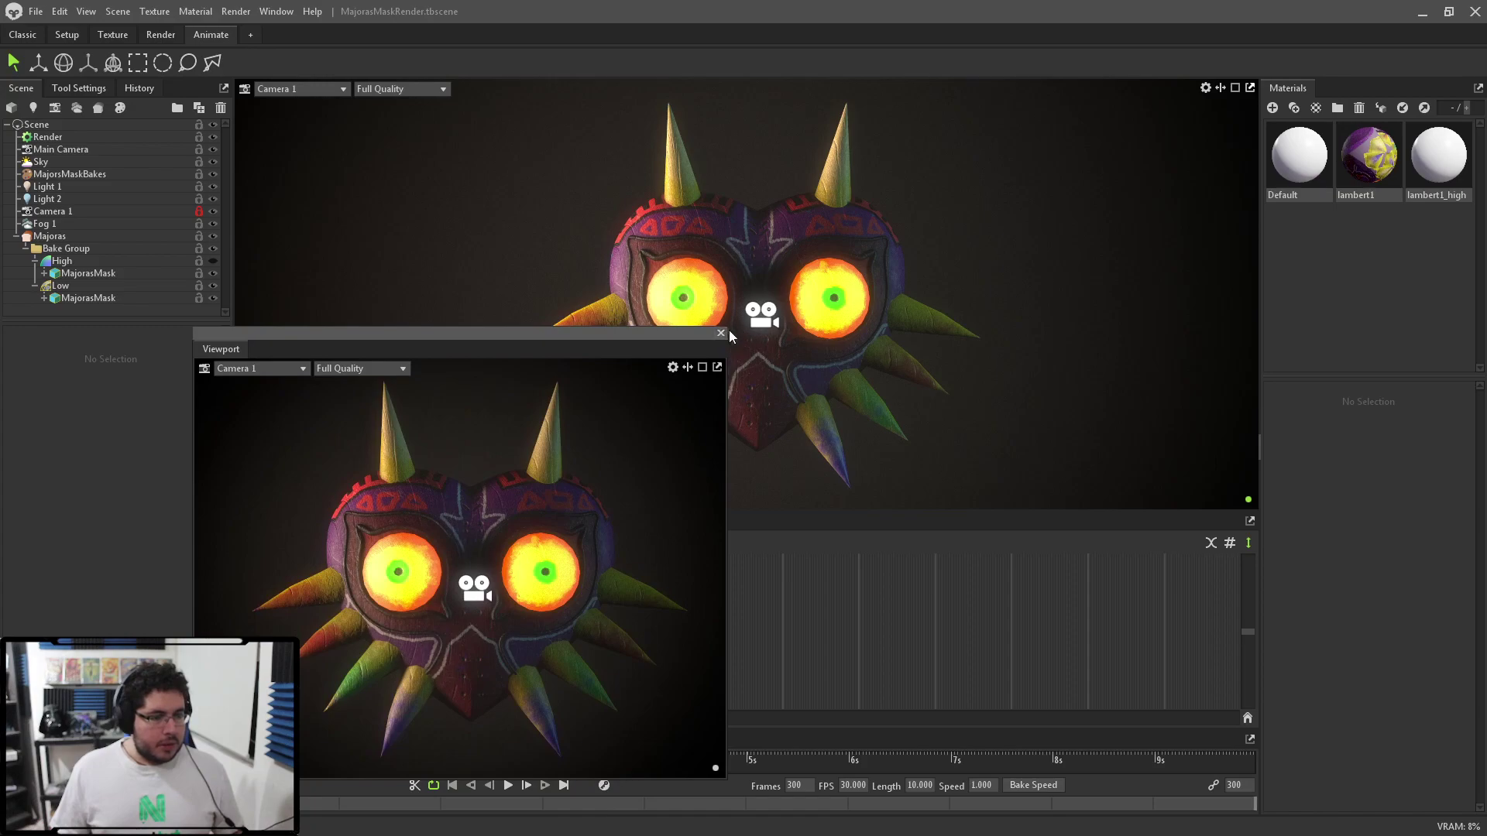
drag(726, 775, 436, 573)
drag(307, 334, 1270, 291)
drag(1038, 88, 1182, 220)
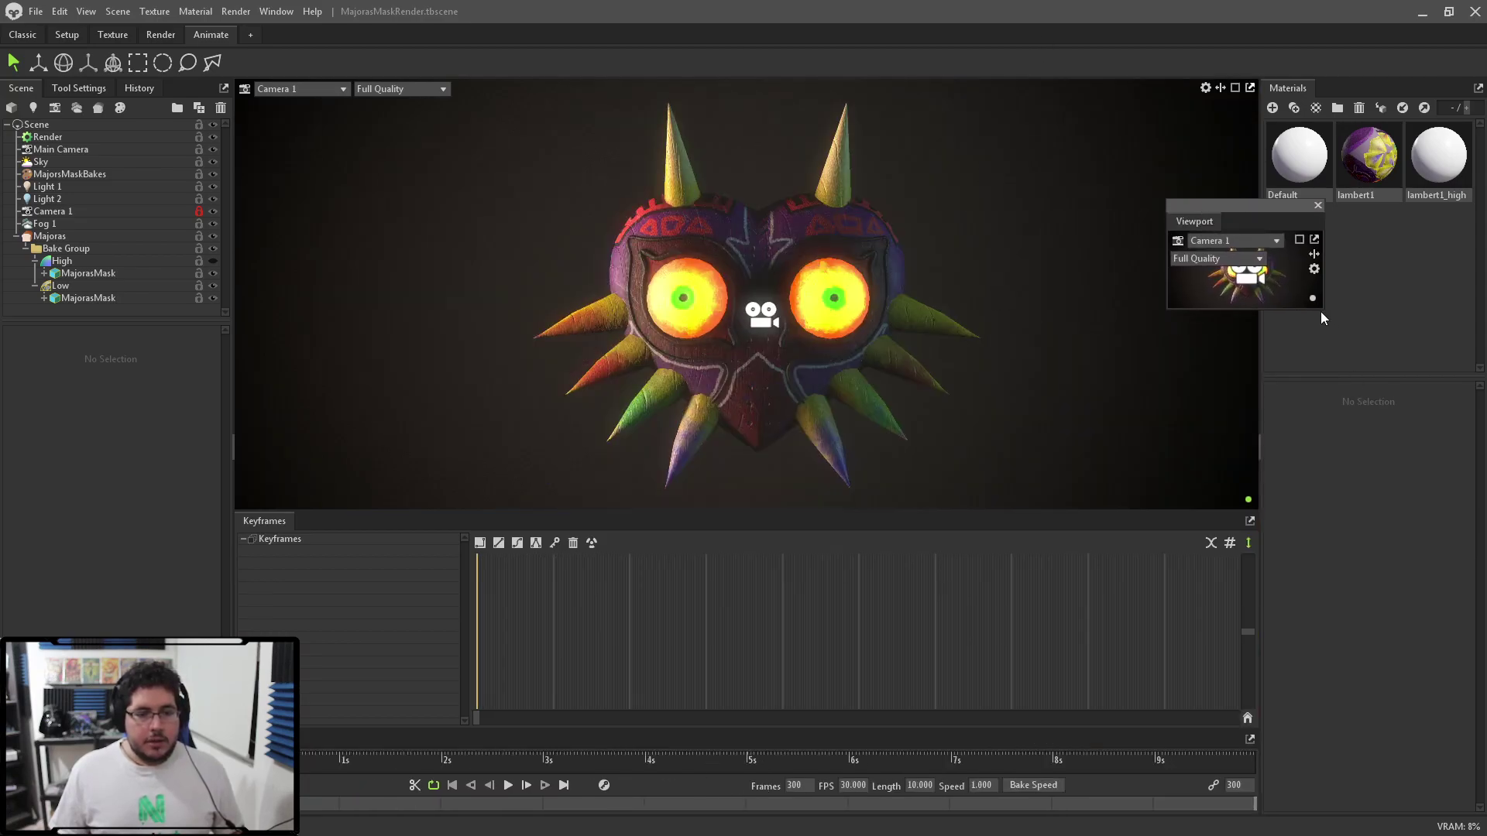
drag(1321, 313, 1388, 385)
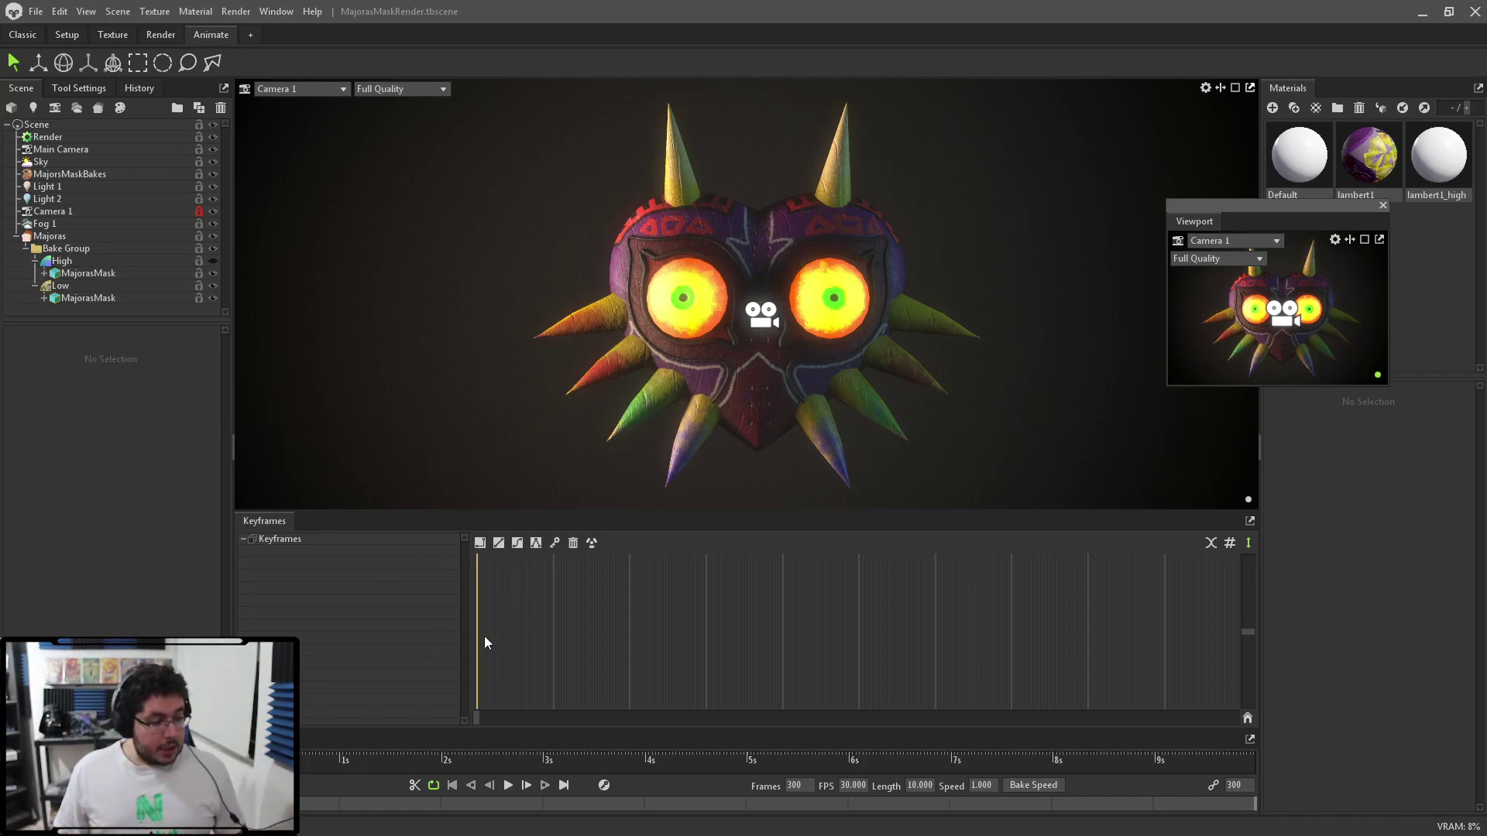
Move the low MajorasMask down out of the camera's view, Translation Y about -37, and key it at the first frame.
click(85, 299)
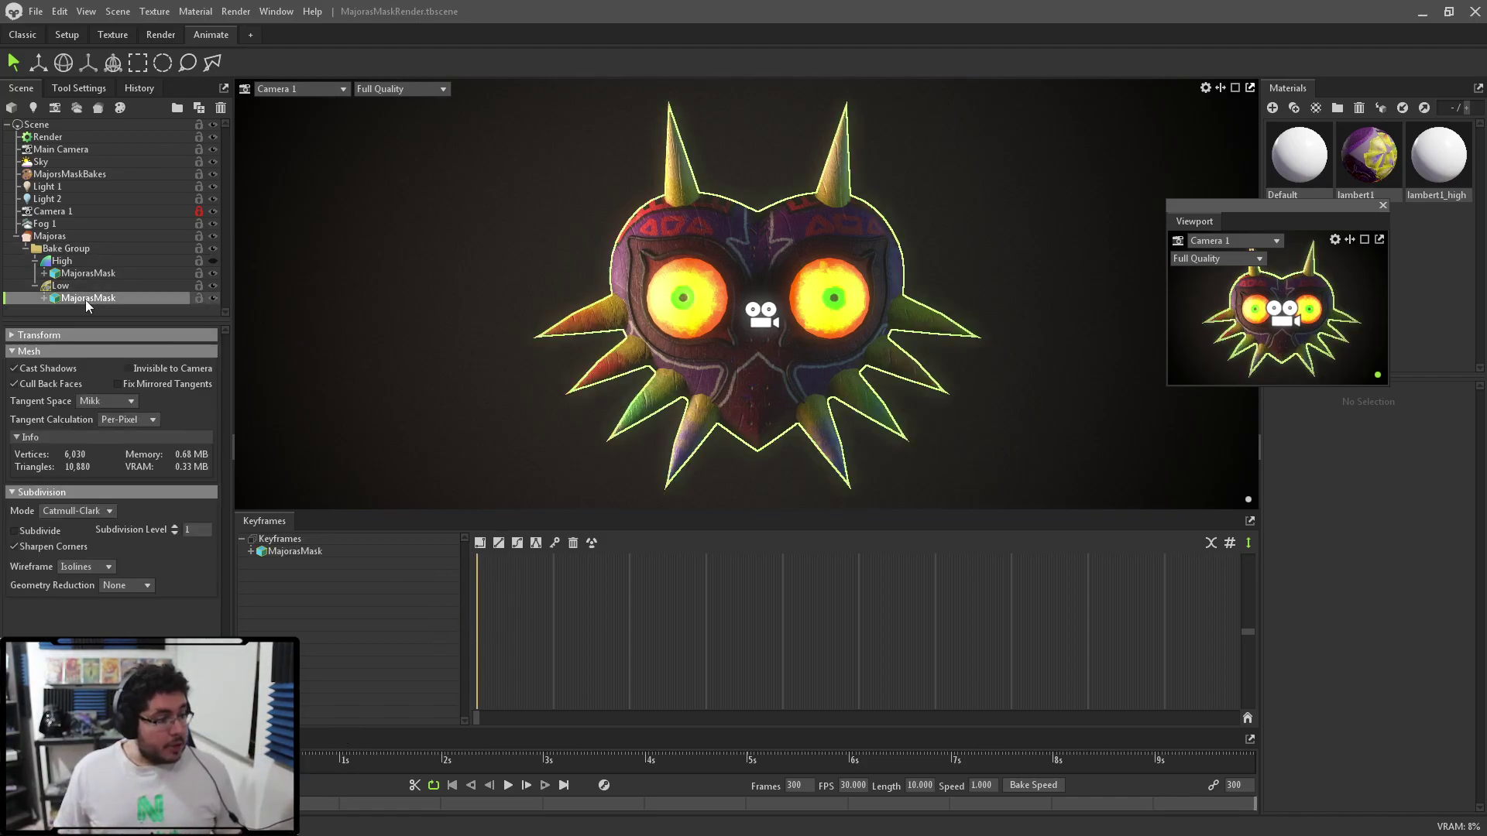
click(249, 551)
click(261, 588)
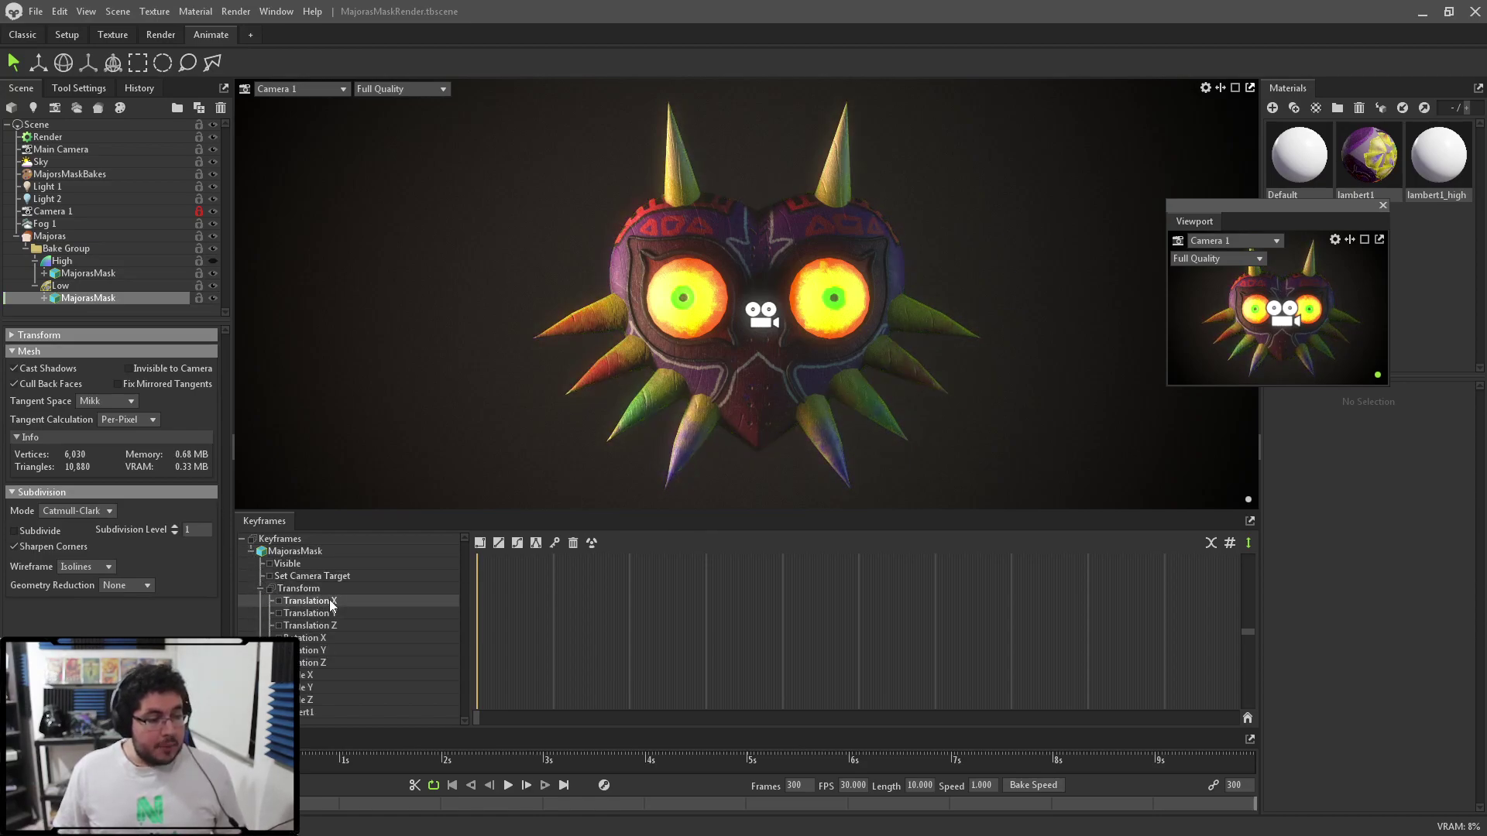
click(320, 625)
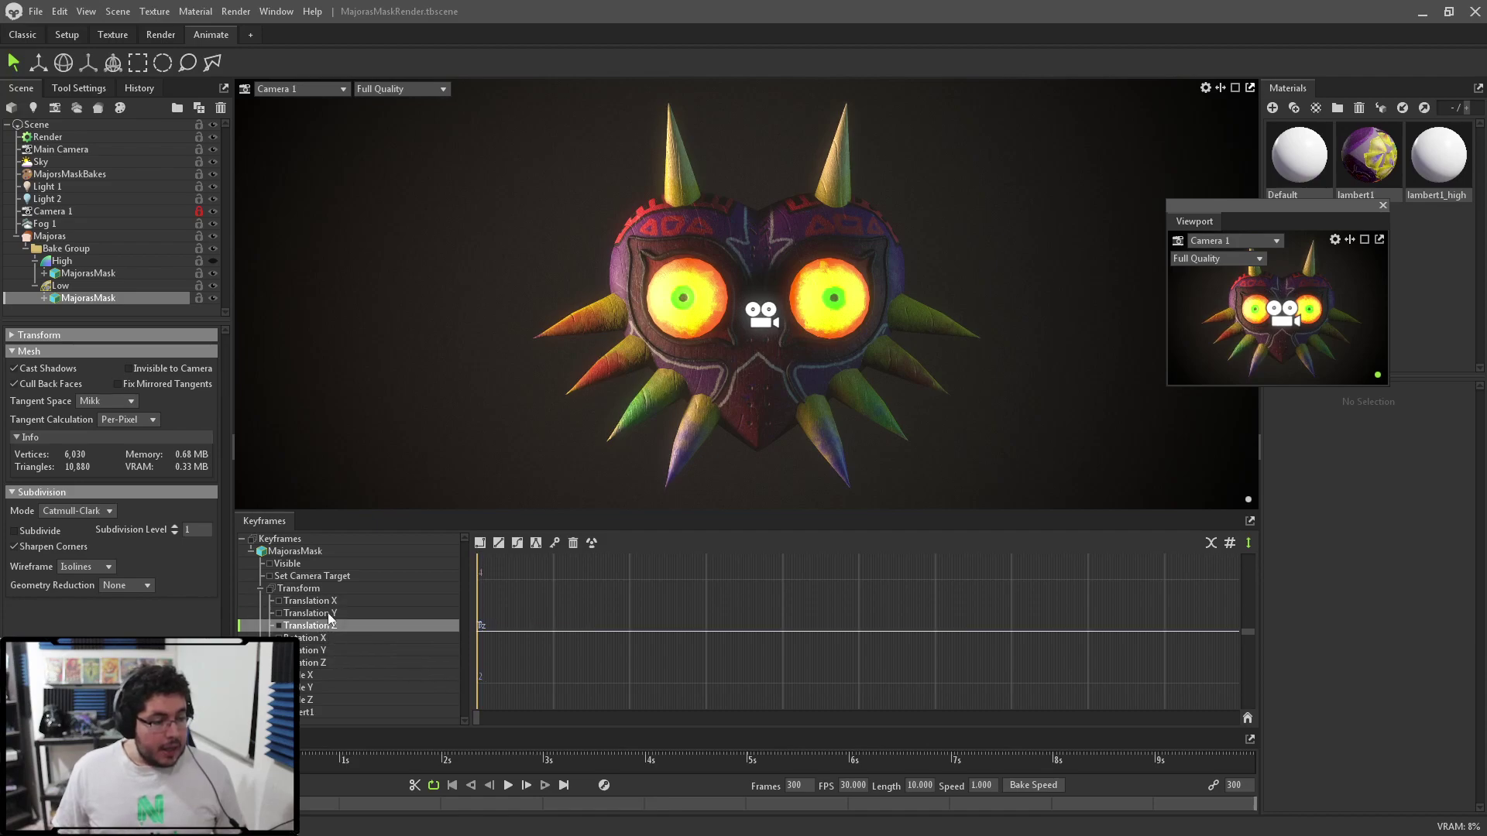
key(w)
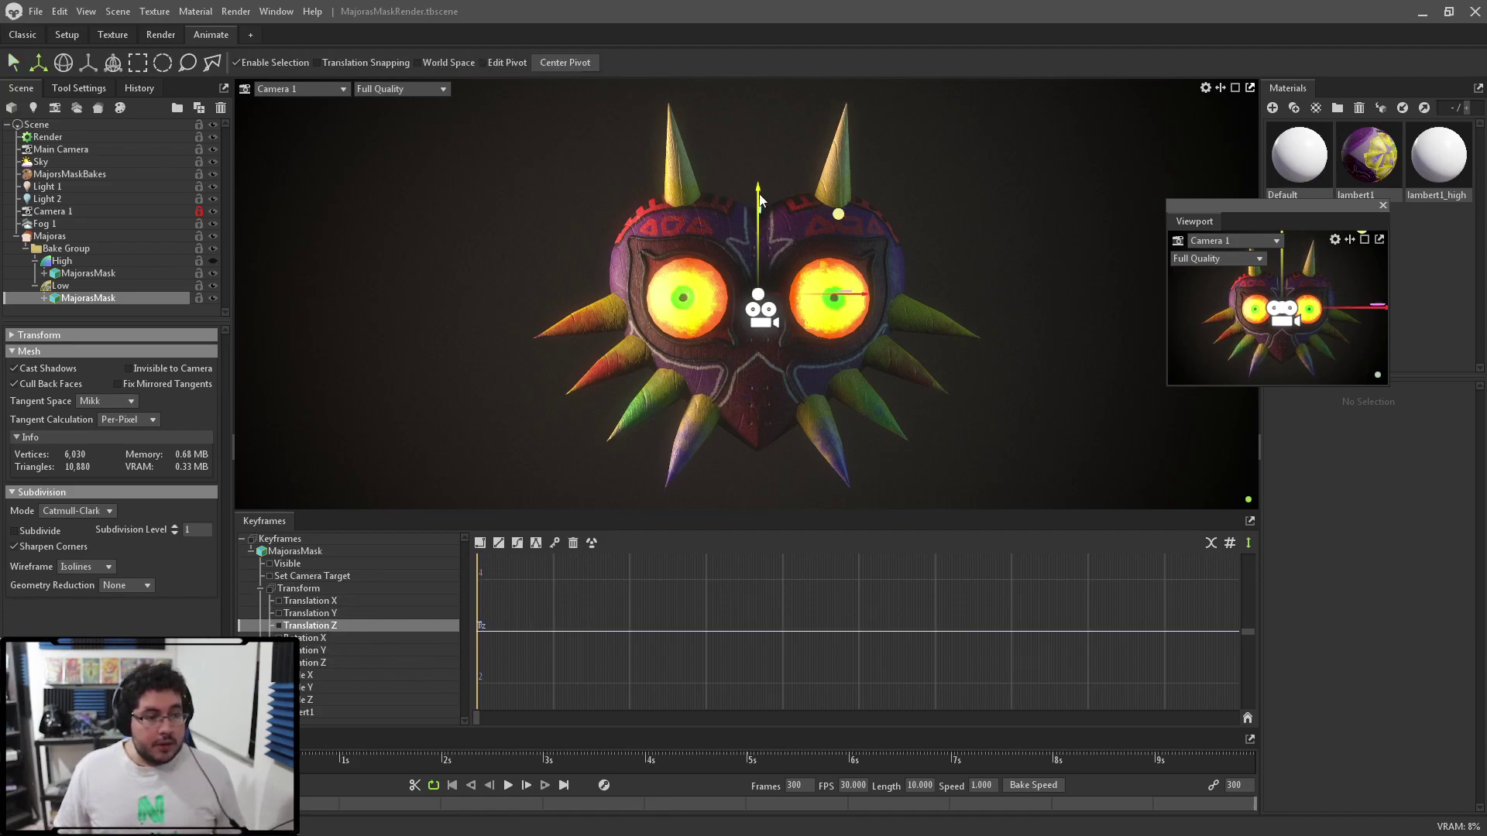
click(336, 614)
drag(763, 190, 763, 656)
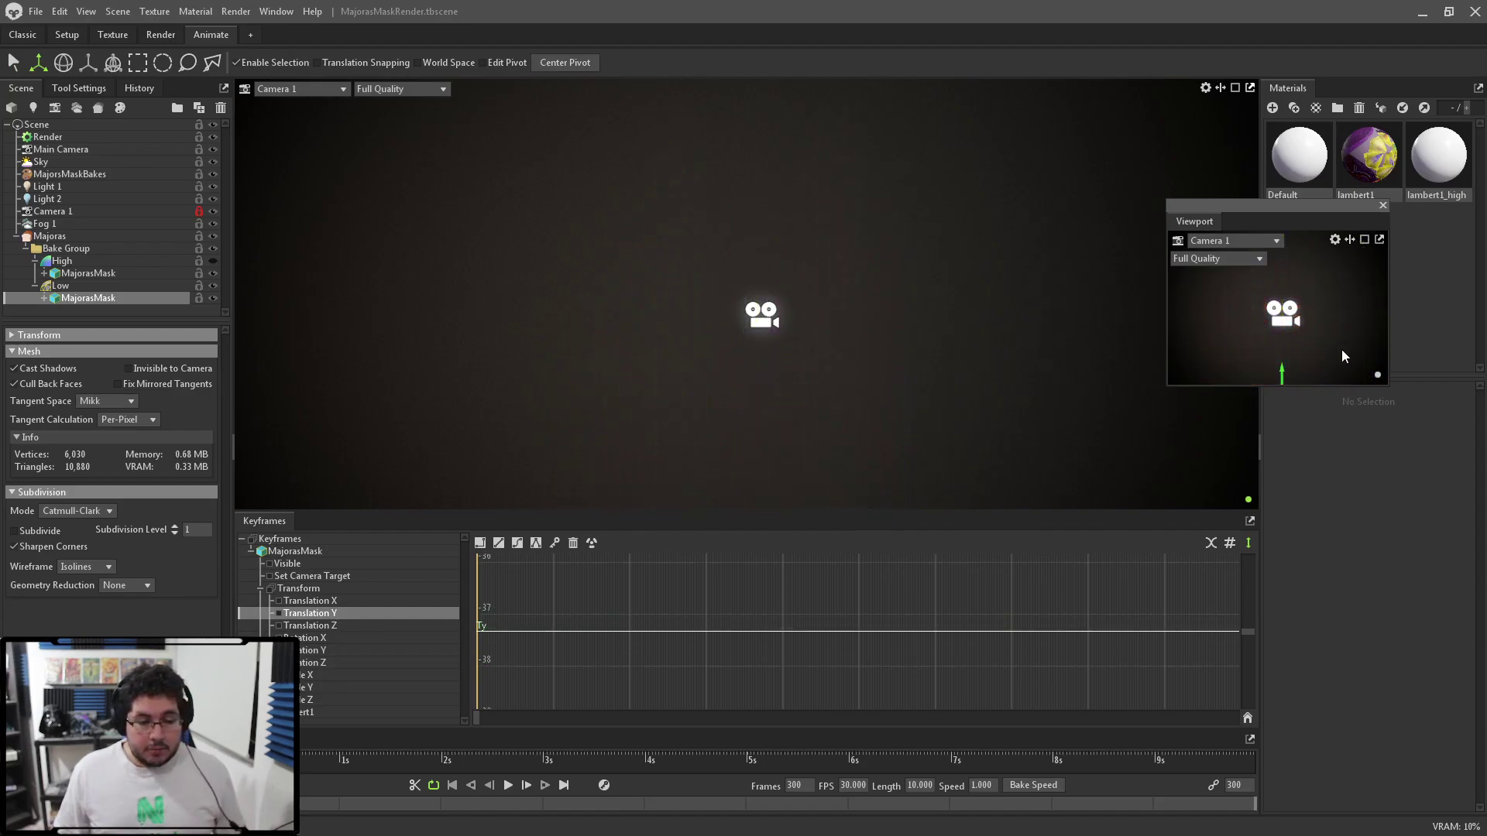
click(554, 544)
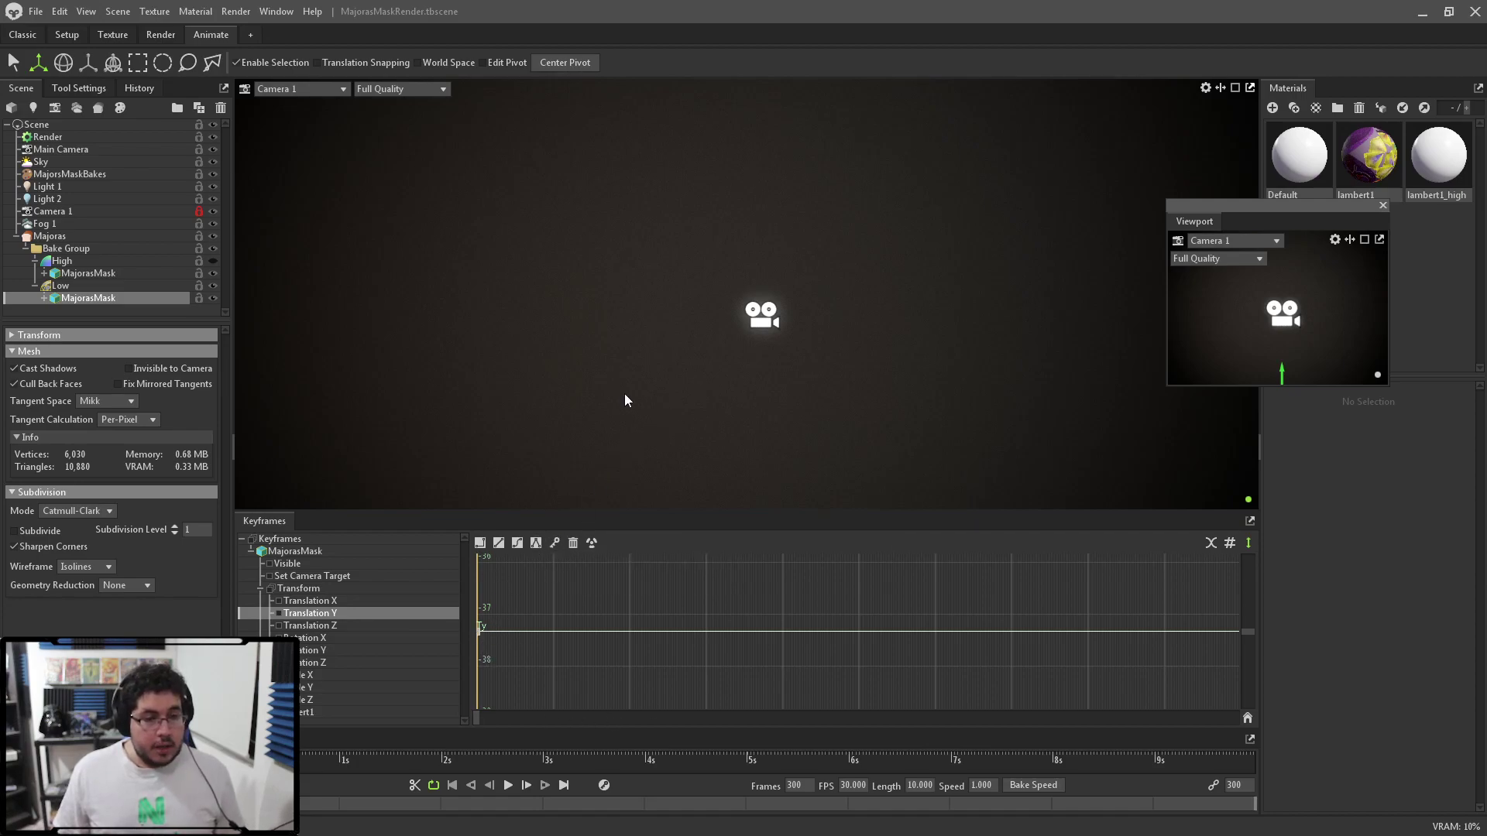
Switch the main viewport to Main Camera and frame the lowered mask, leaving the floating viewport on Camera 1.
click(313, 90)
mouse_move(295, 107)
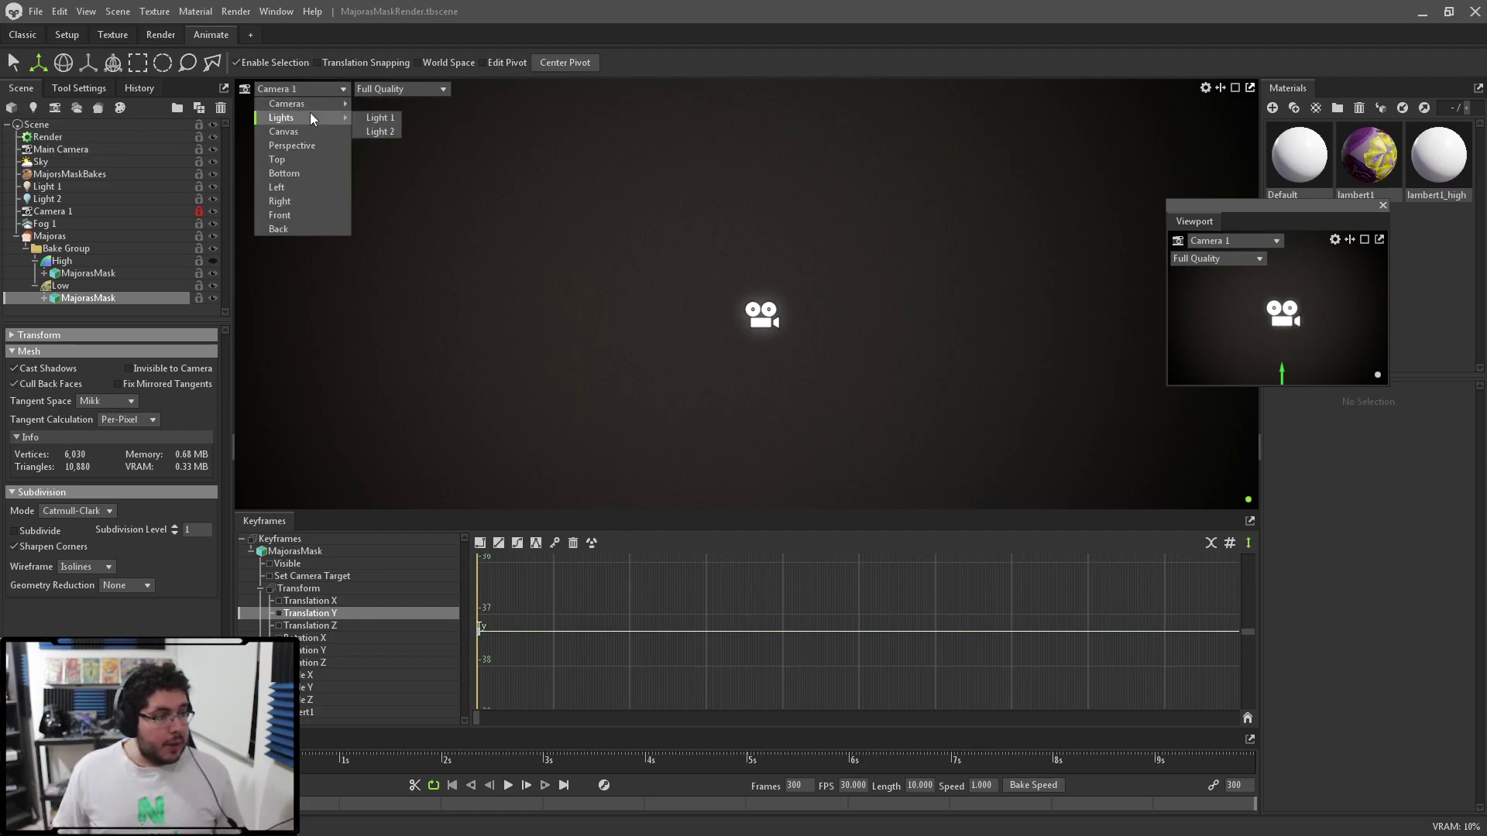
click(388, 112)
drag(273, 307, 496, 403)
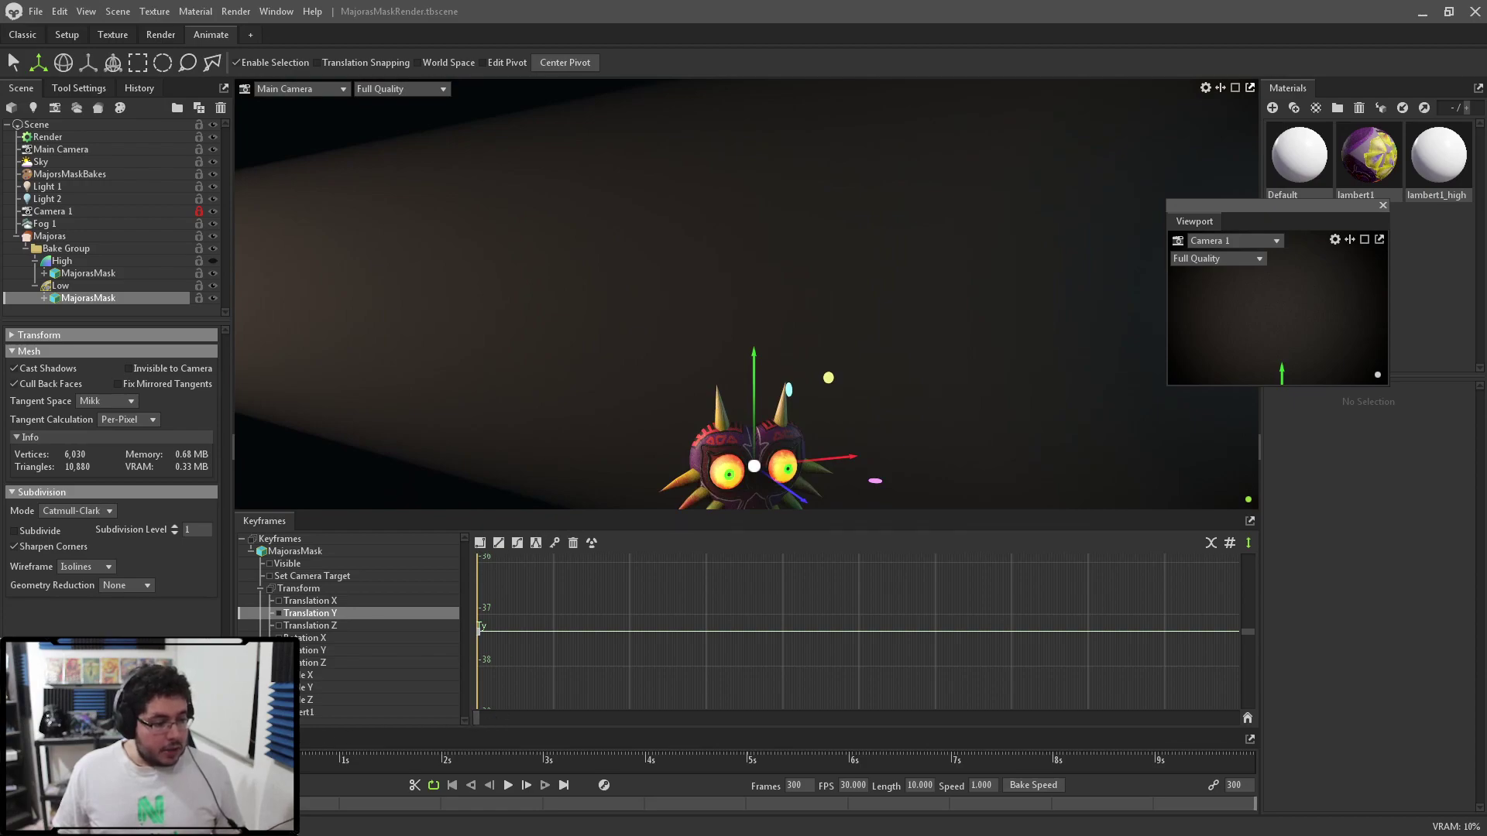
Raise the mask into Camera 1's view, key its Translation Y at 0:03.02, and play the animation from the first frame.
click(375, 761)
drag(501, 763, 548, 765)
drag(755, 354, 734, 164)
click(554, 544)
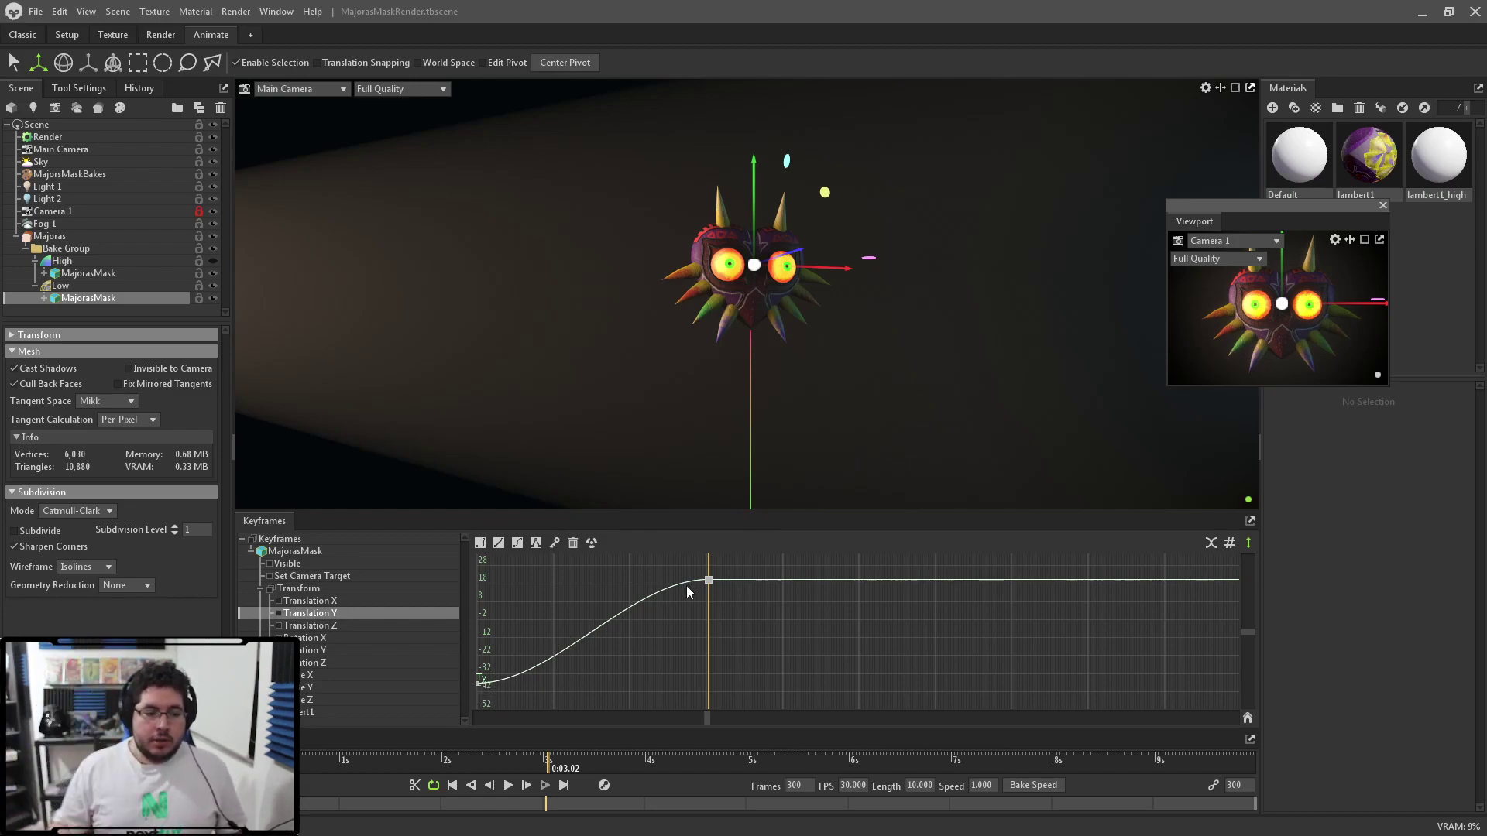
click(467, 785)
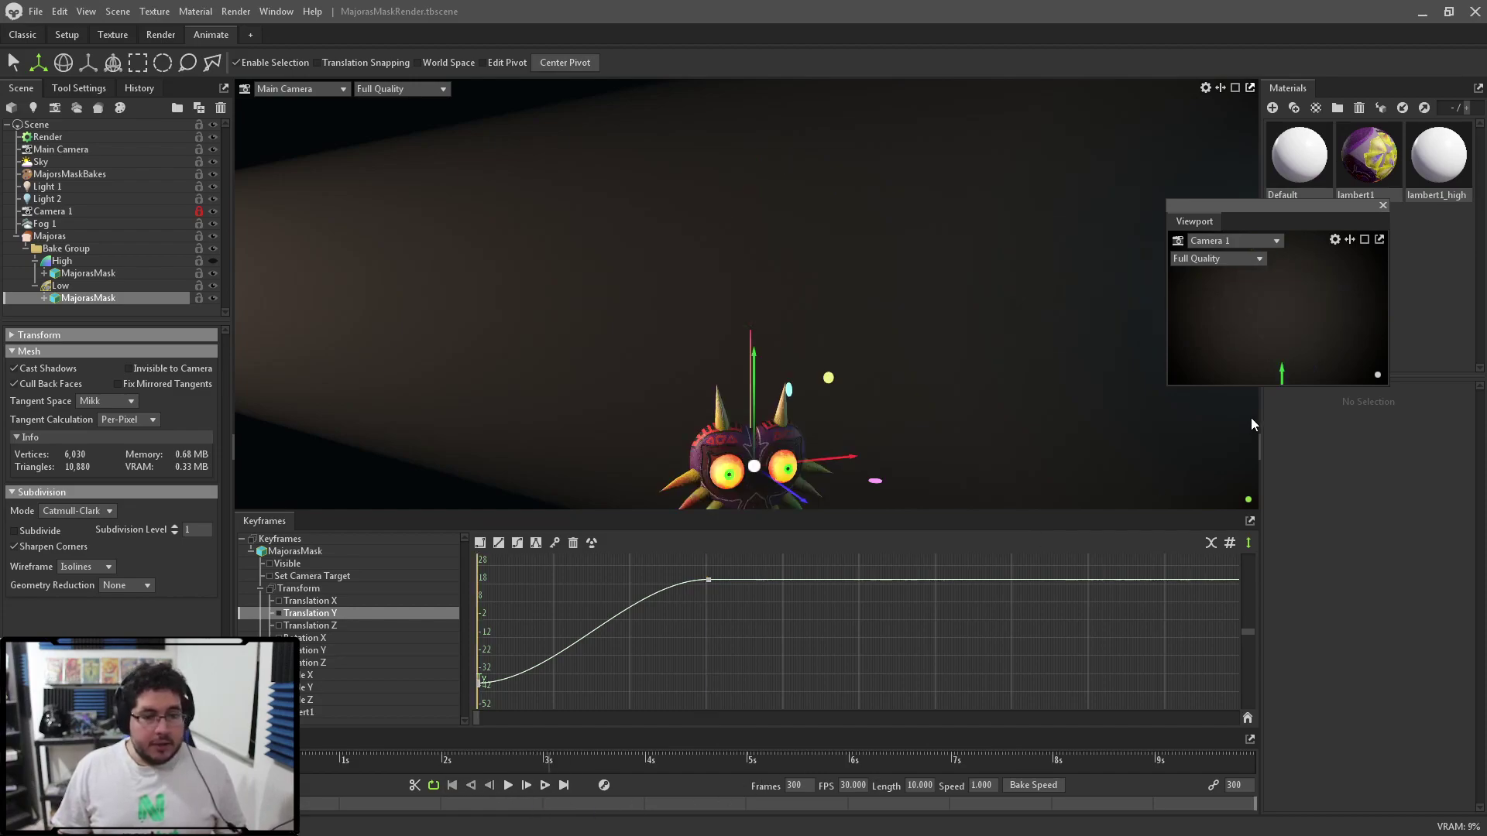
click(508, 787)
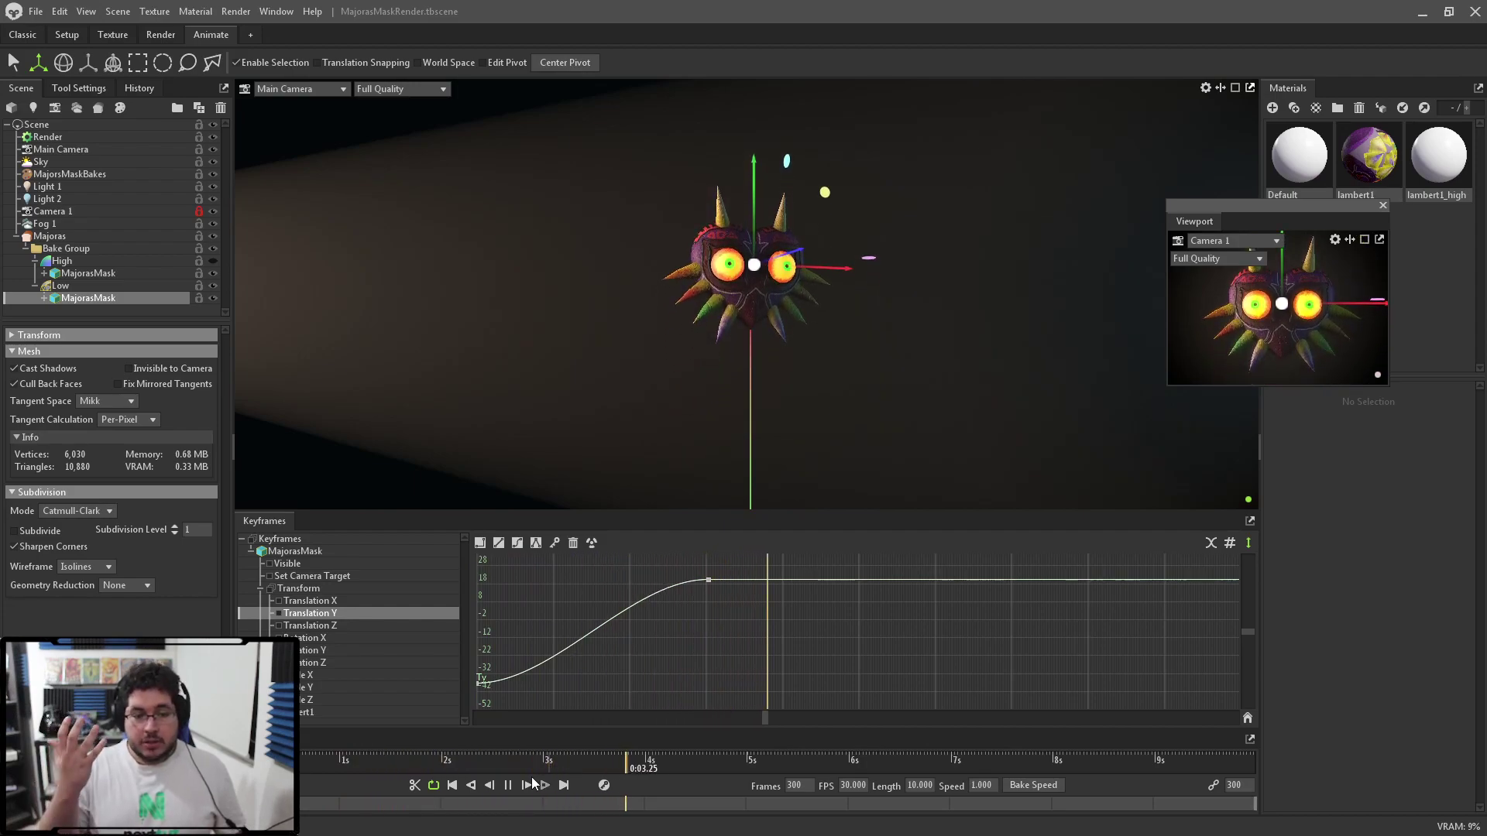
click(508, 786)
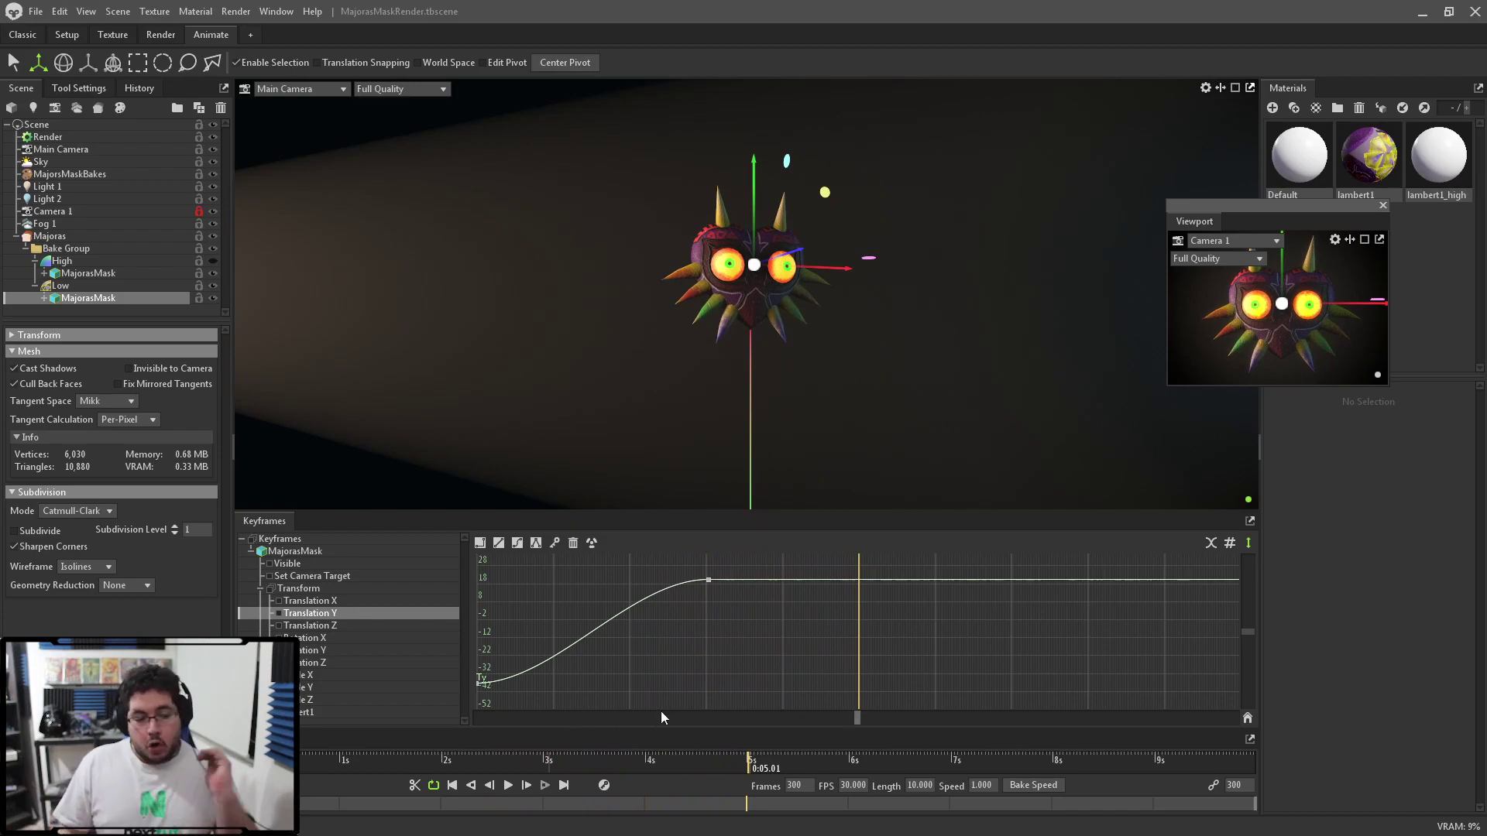
Key Translation Y slightly higher at 0:03.13 and slightly lower at 0:03.21 so the mask overshoots and settles.
mouse_move(572, 761)
mouse_down()
mouse_move(546, 763)
mouse_move(585, 769)
mouse_up()
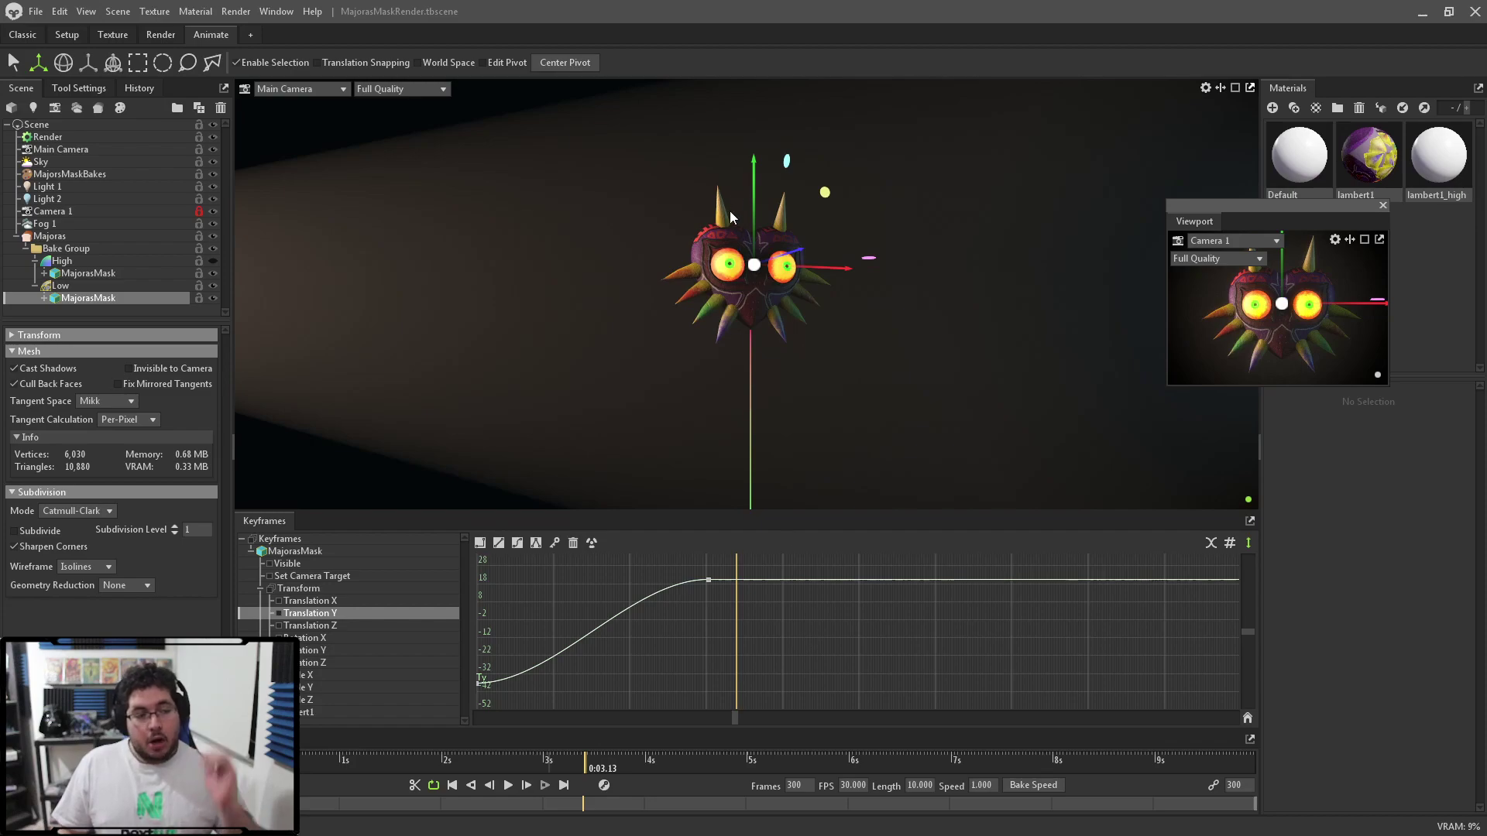
drag(753, 166, 757, 157)
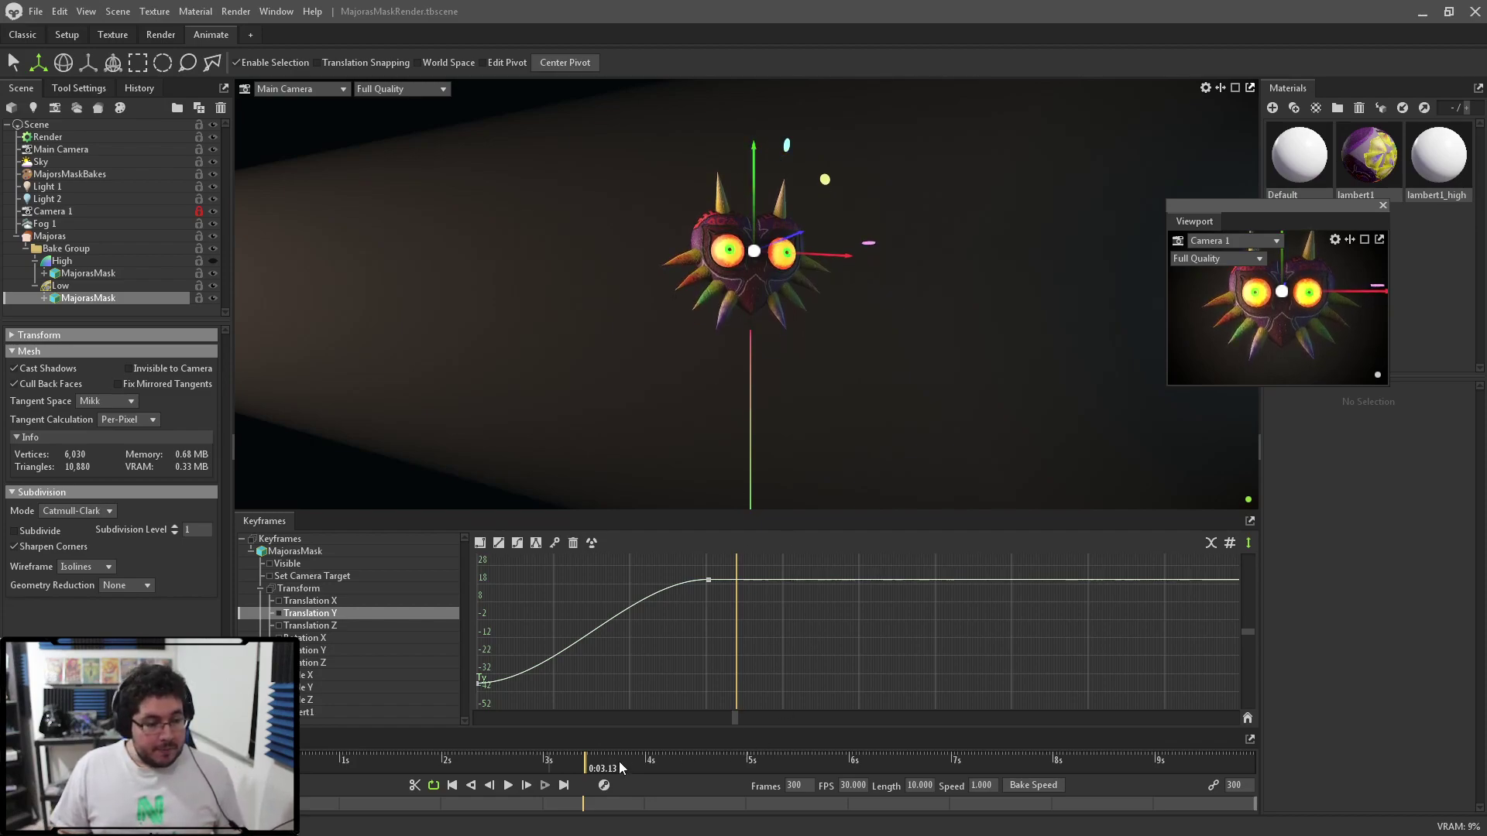
click(556, 542)
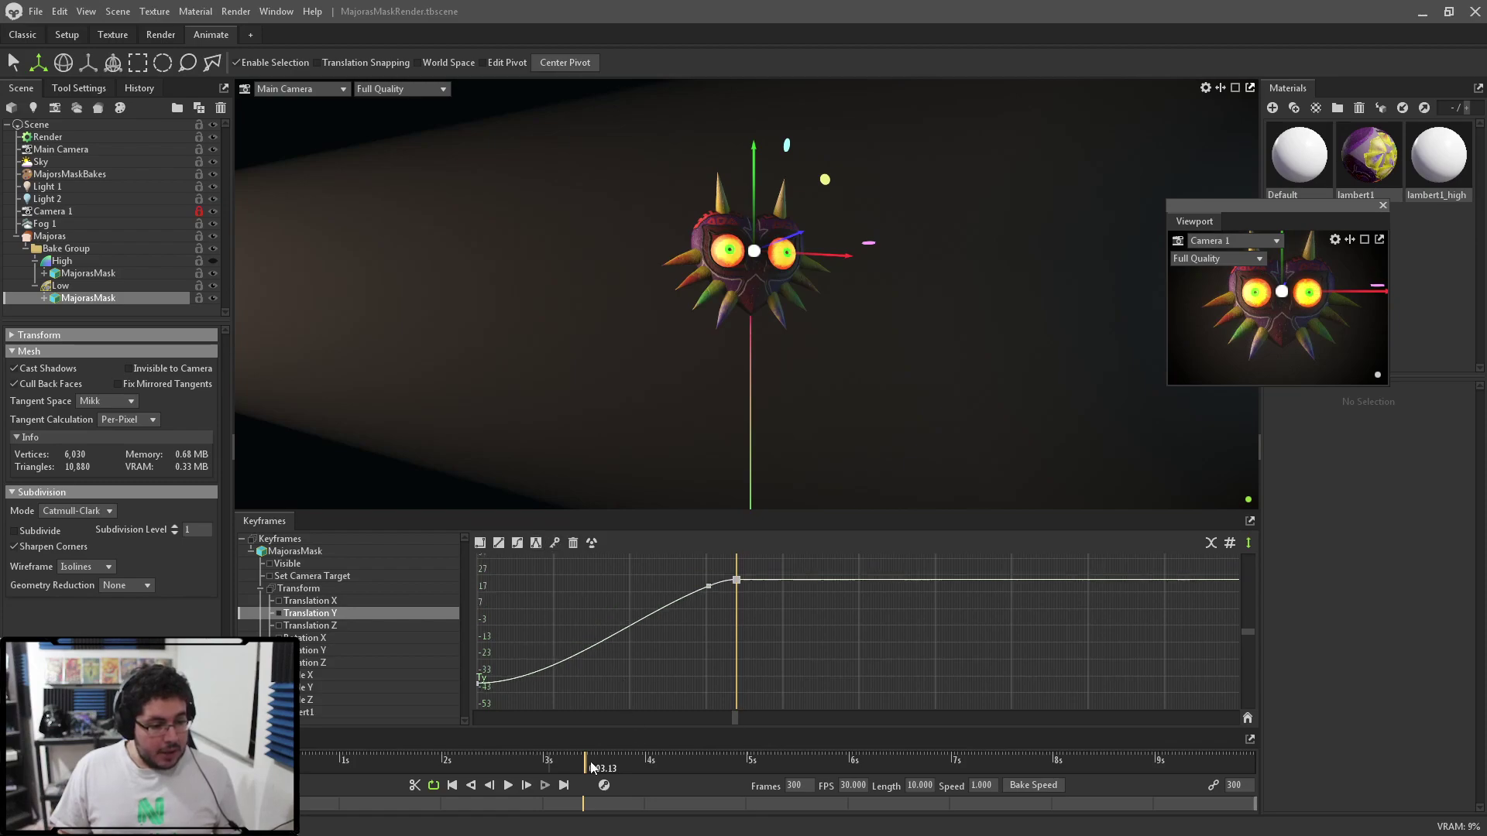
drag(590, 762, 613, 760)
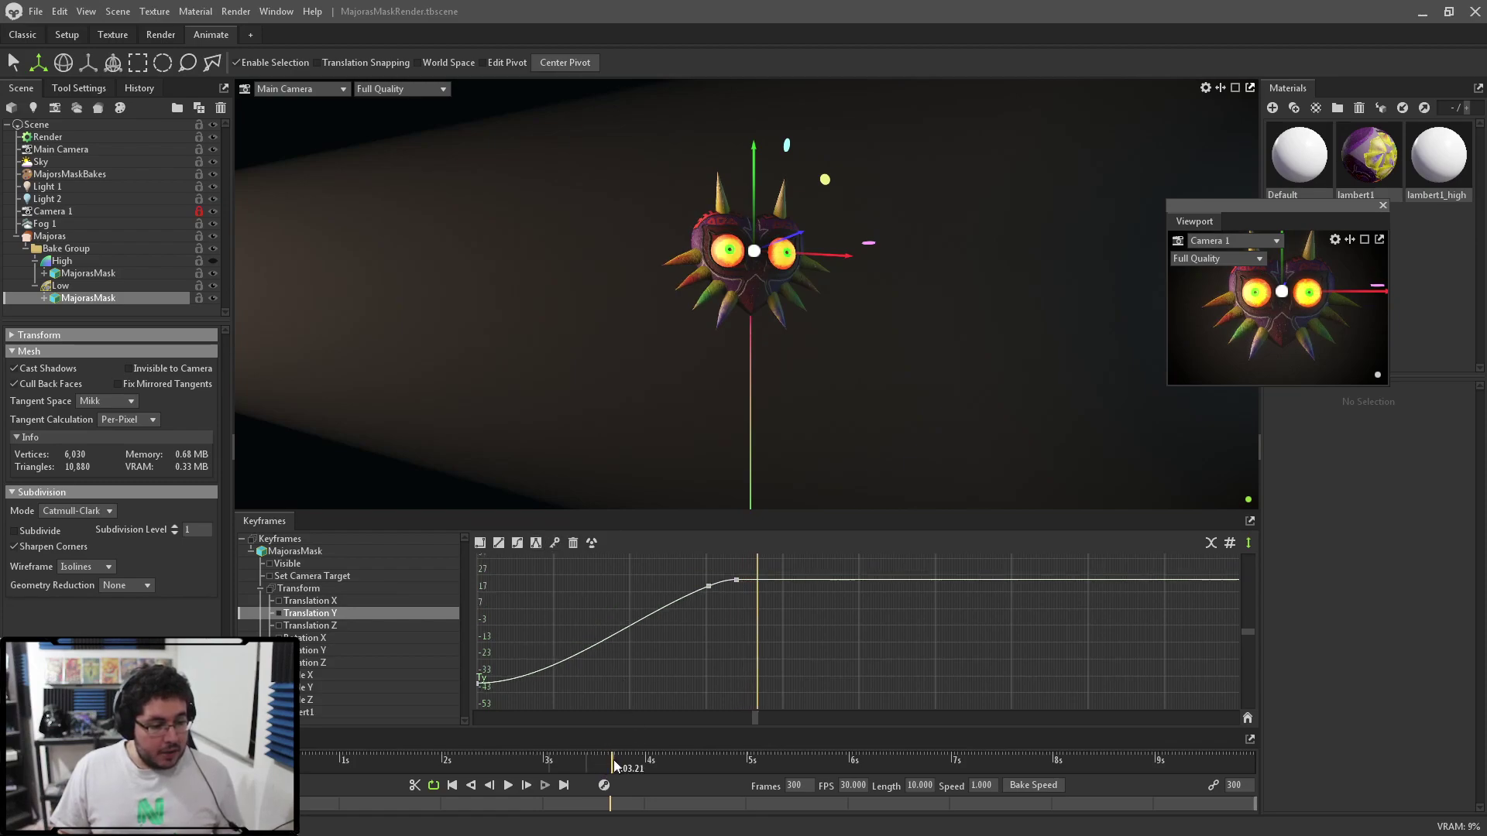
drag(751, 153, 756, 166)
click(555, 543)
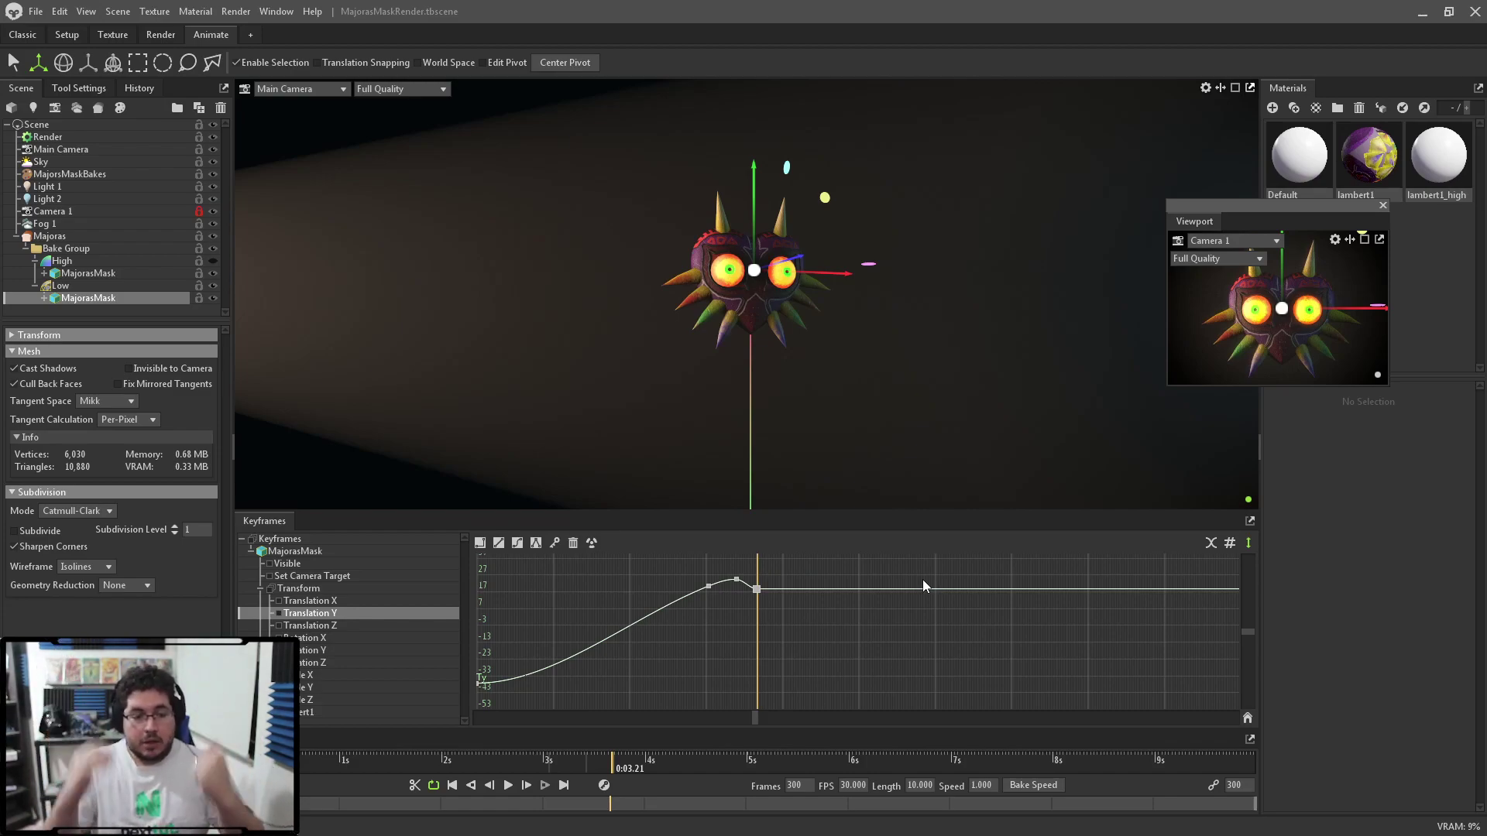
Play the mask's rise from the first frame to check the overshoot and settling motion.
click(452, 786)
click(544, 785)
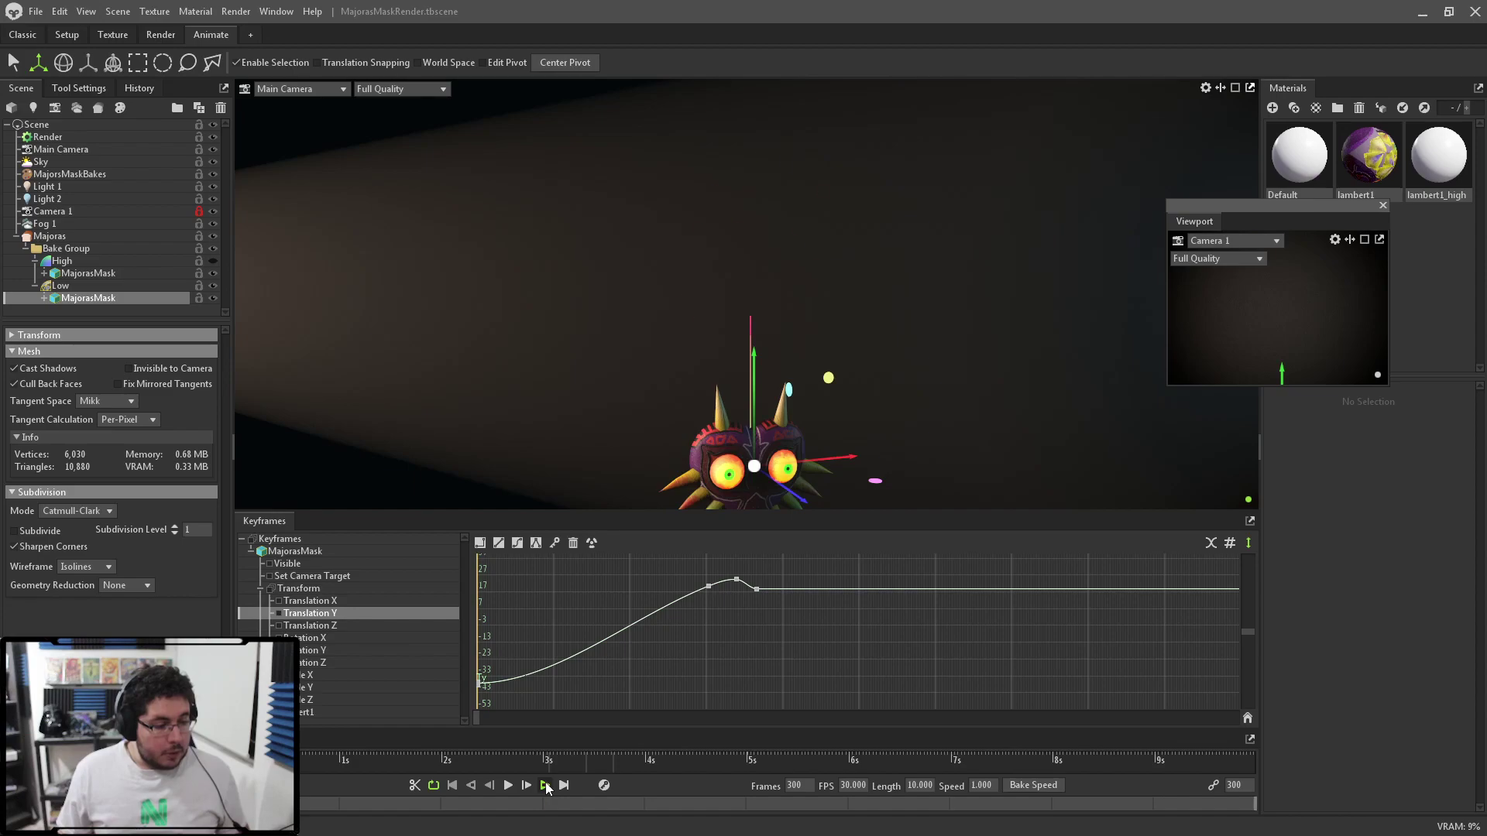
click(471, 785)
click(508, 785)
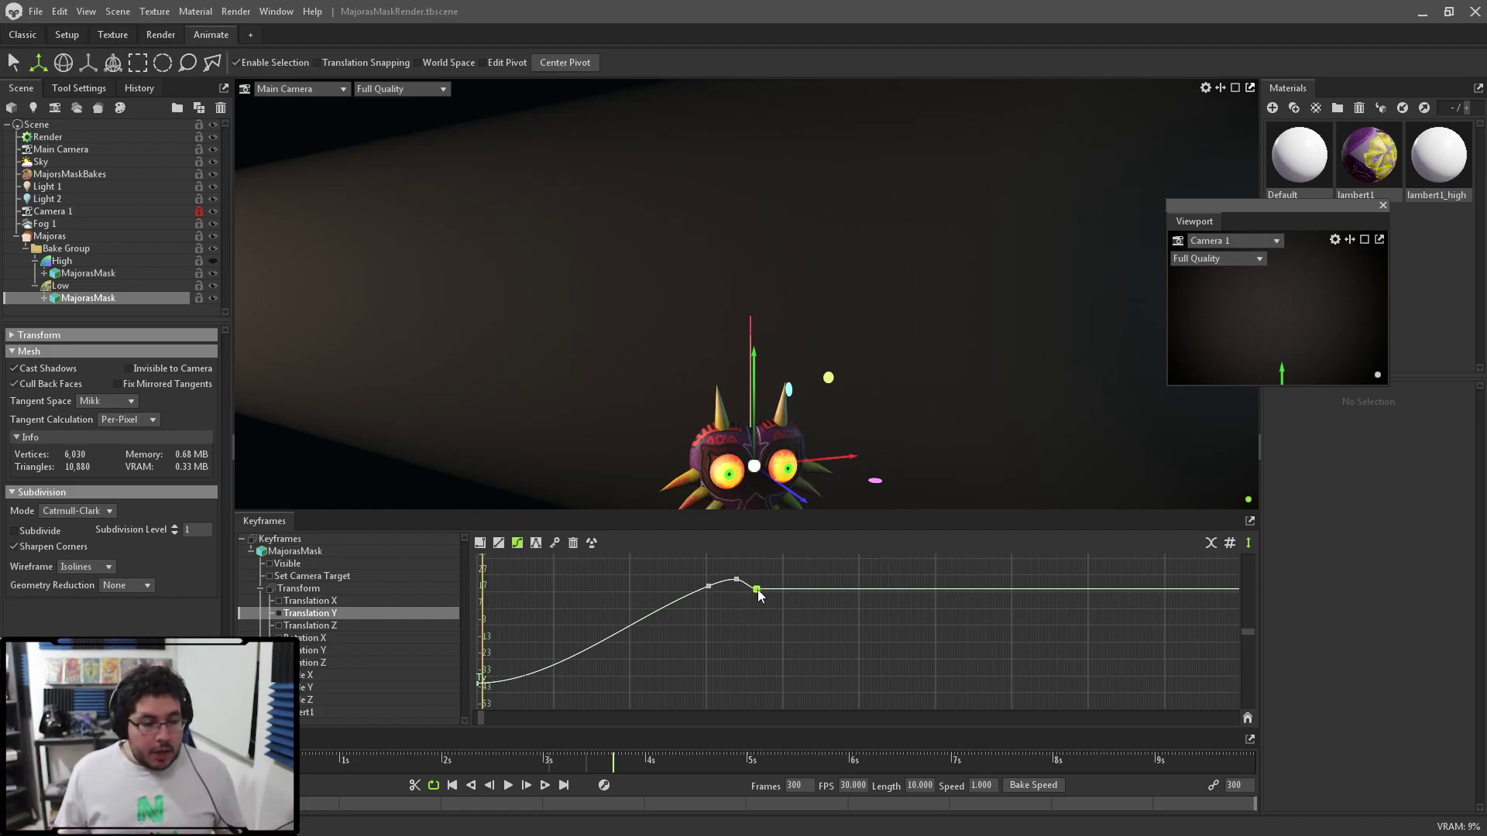
Move the overshoot key to just before 4 s and the settling key to just after 4.5 s, and play the result.
drag(739, 578, 769, 579)
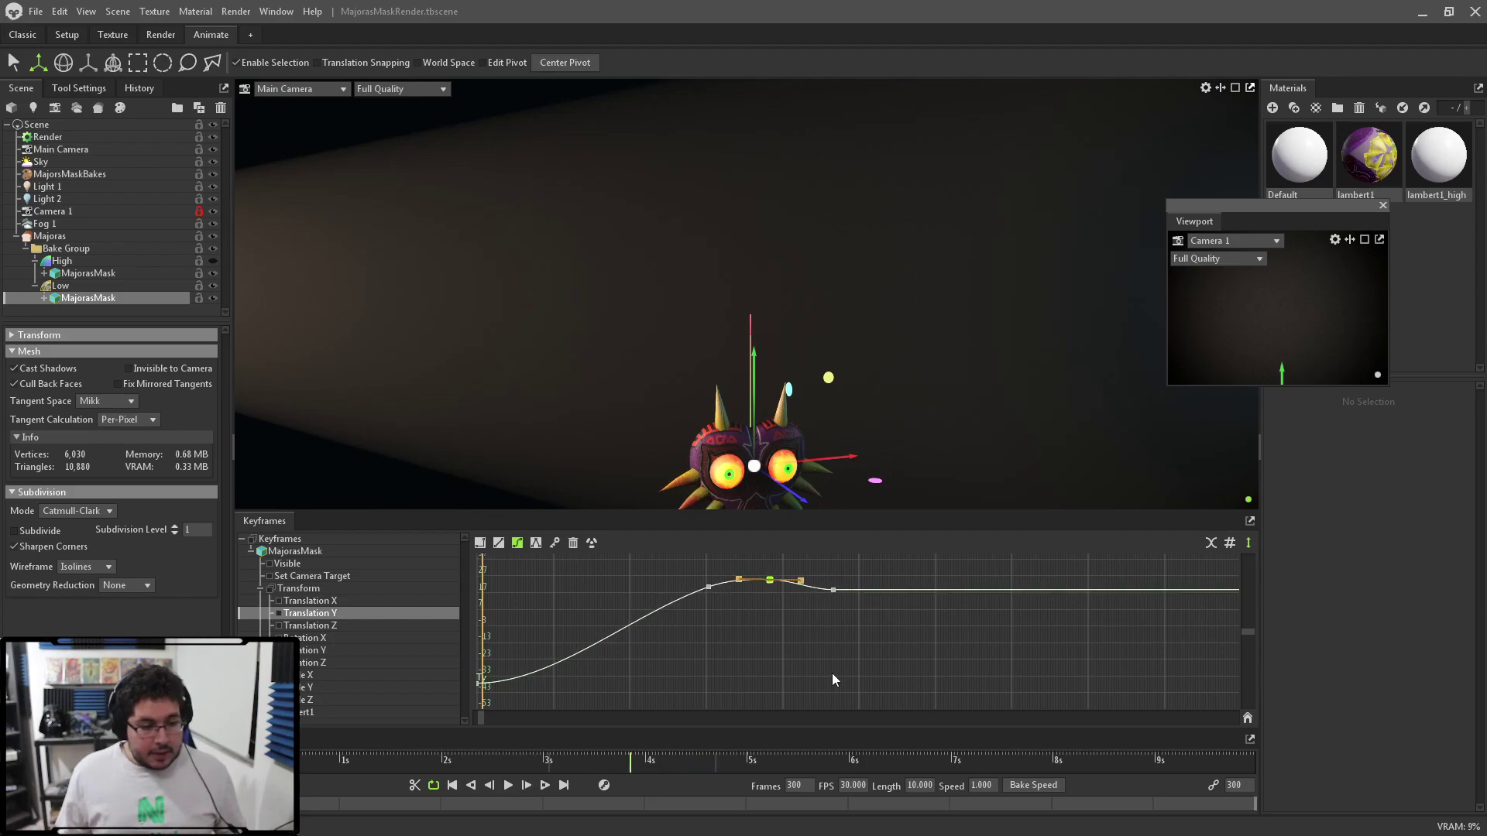
click(508, 786)
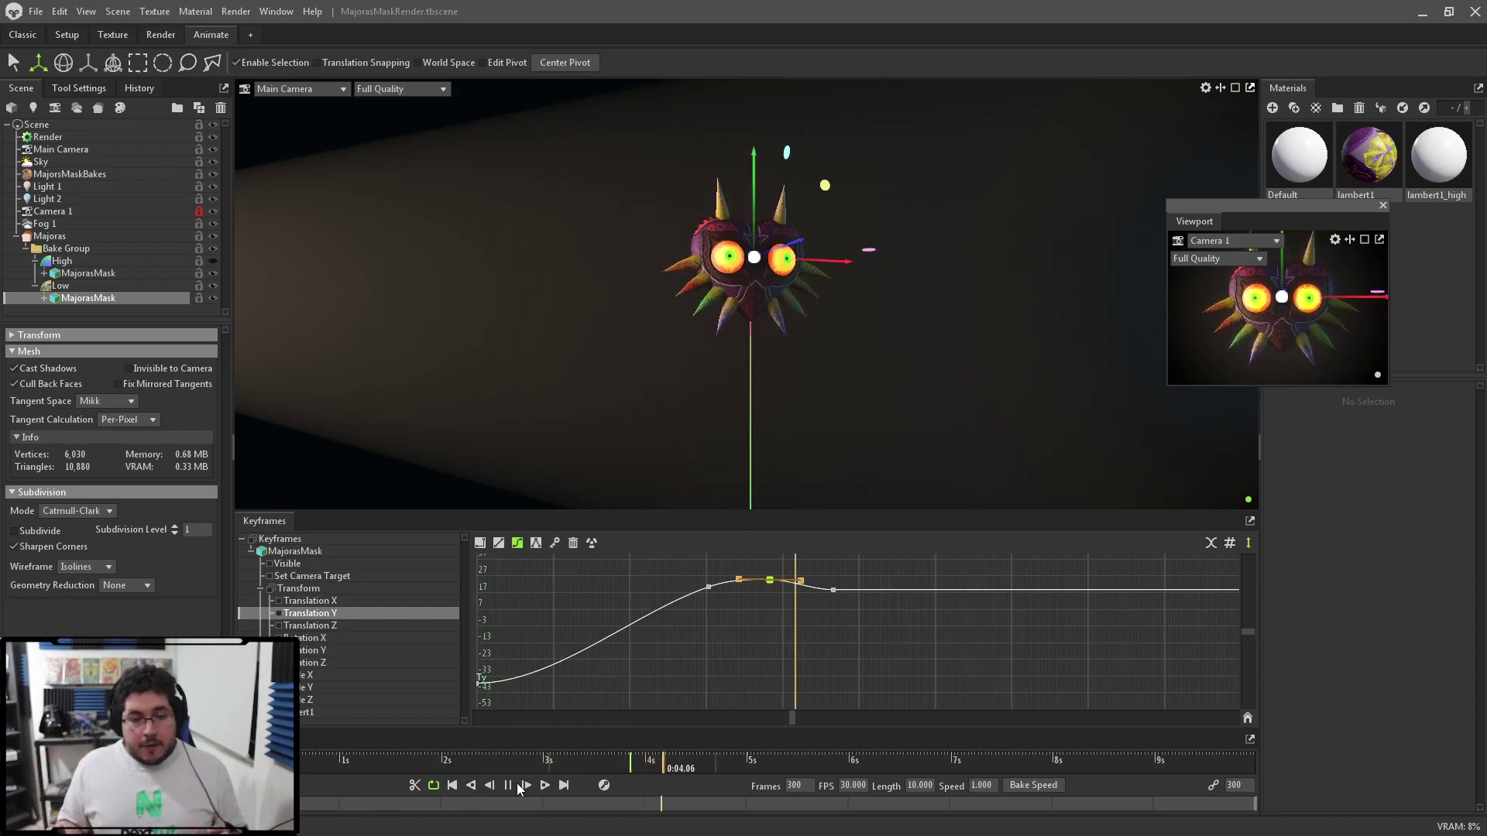
key(space)
Lower the overshoot key slightly, tilt its tangent downward for a smoother descent, and play the animation from the start.
scroll(766, 589, up, 5)
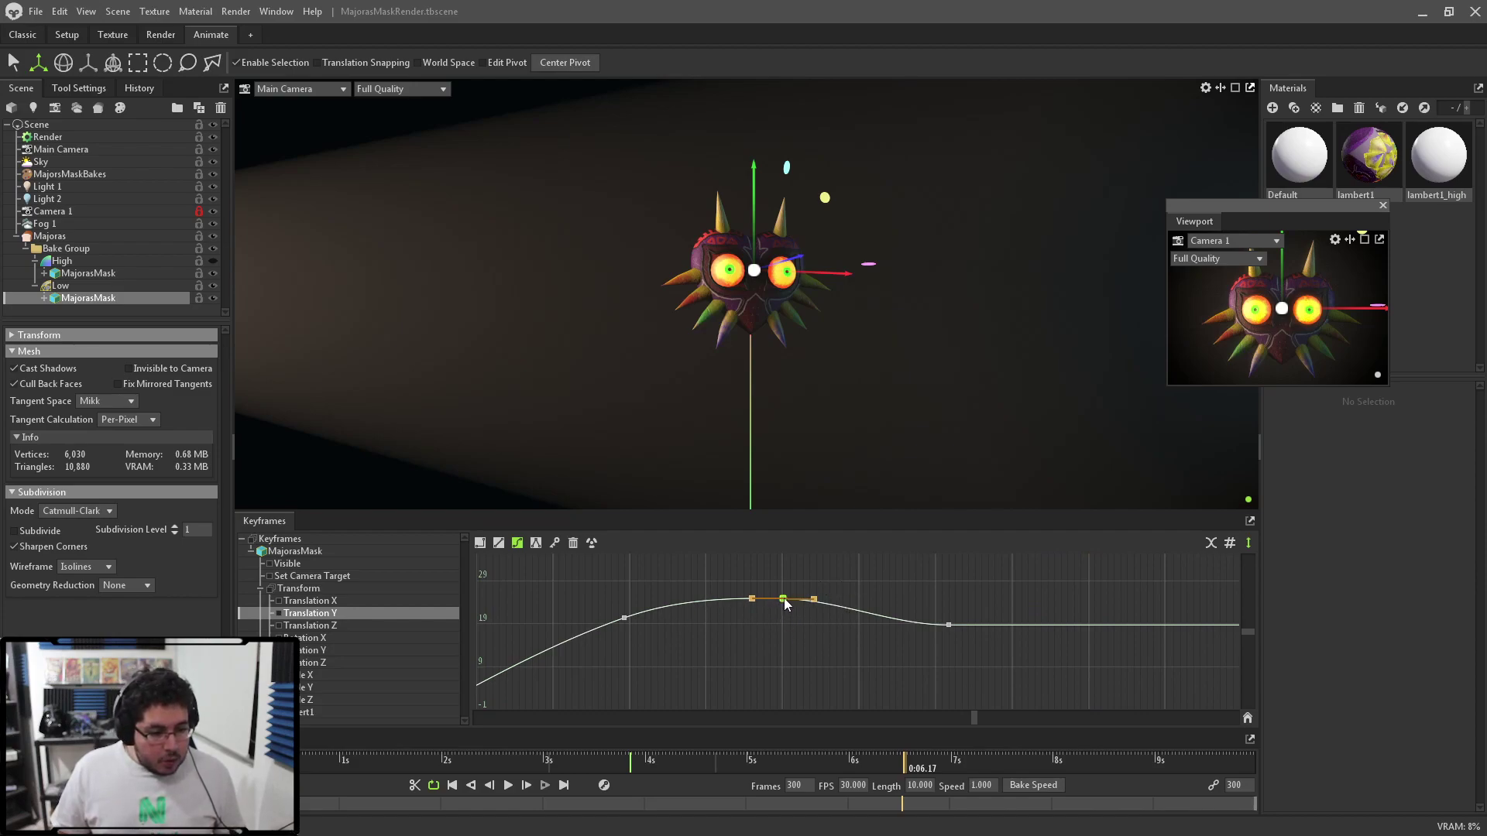
drag(785, 605, 788, 614)
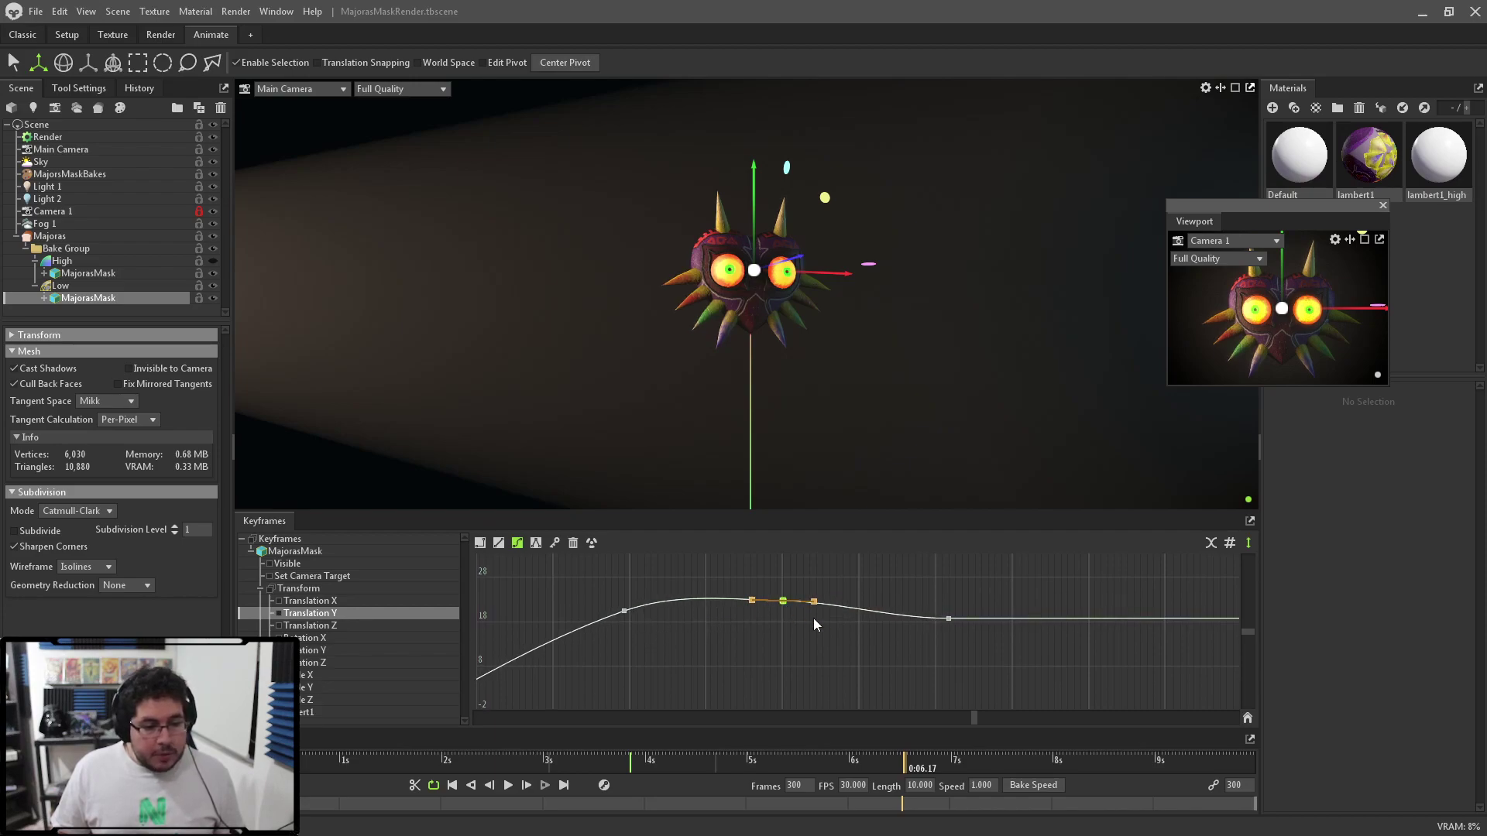
drag(815, 600, 817, 607)
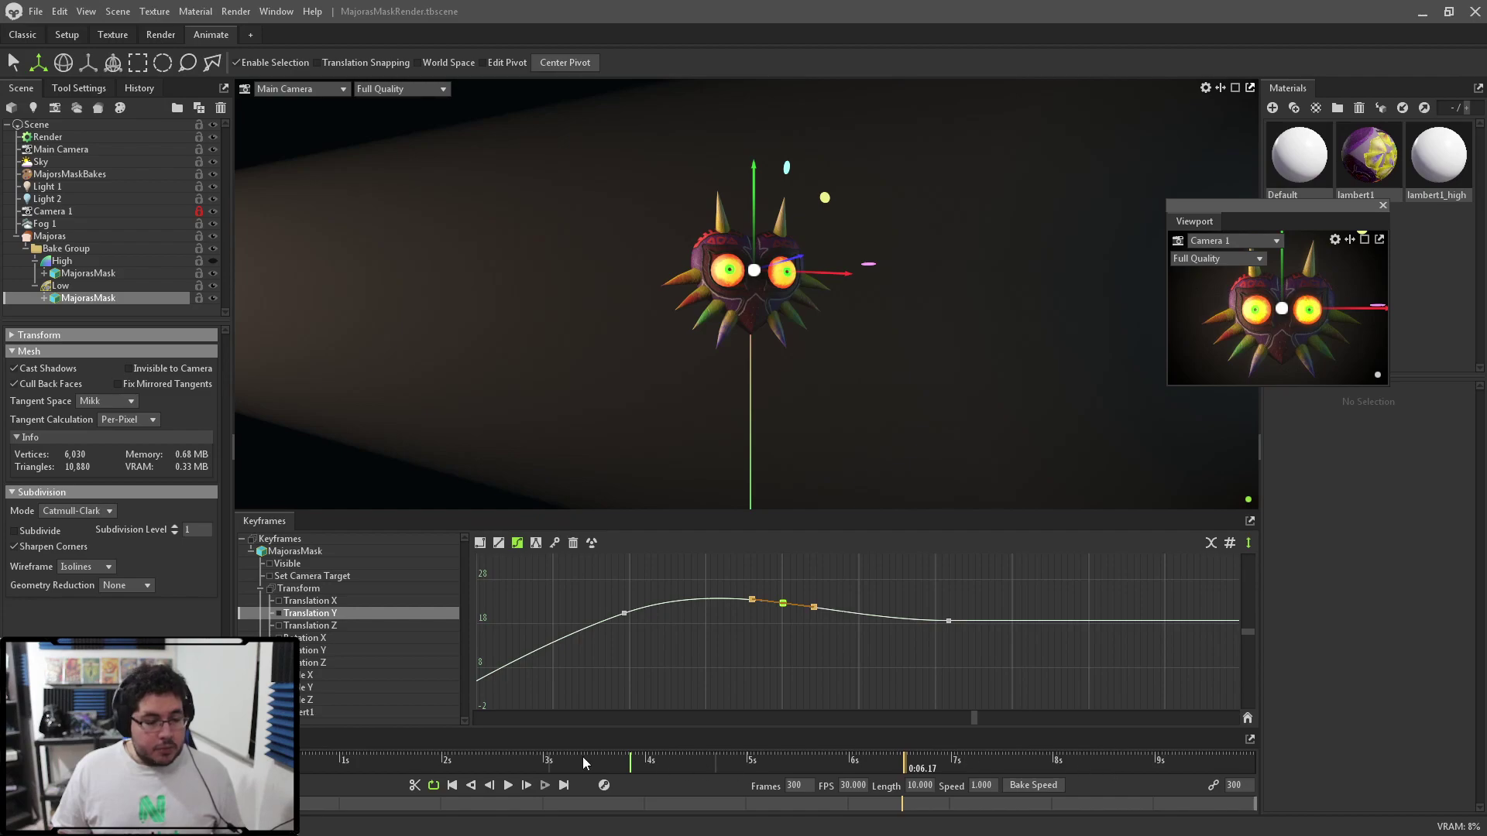
click(454, 785)
click(508, 785)
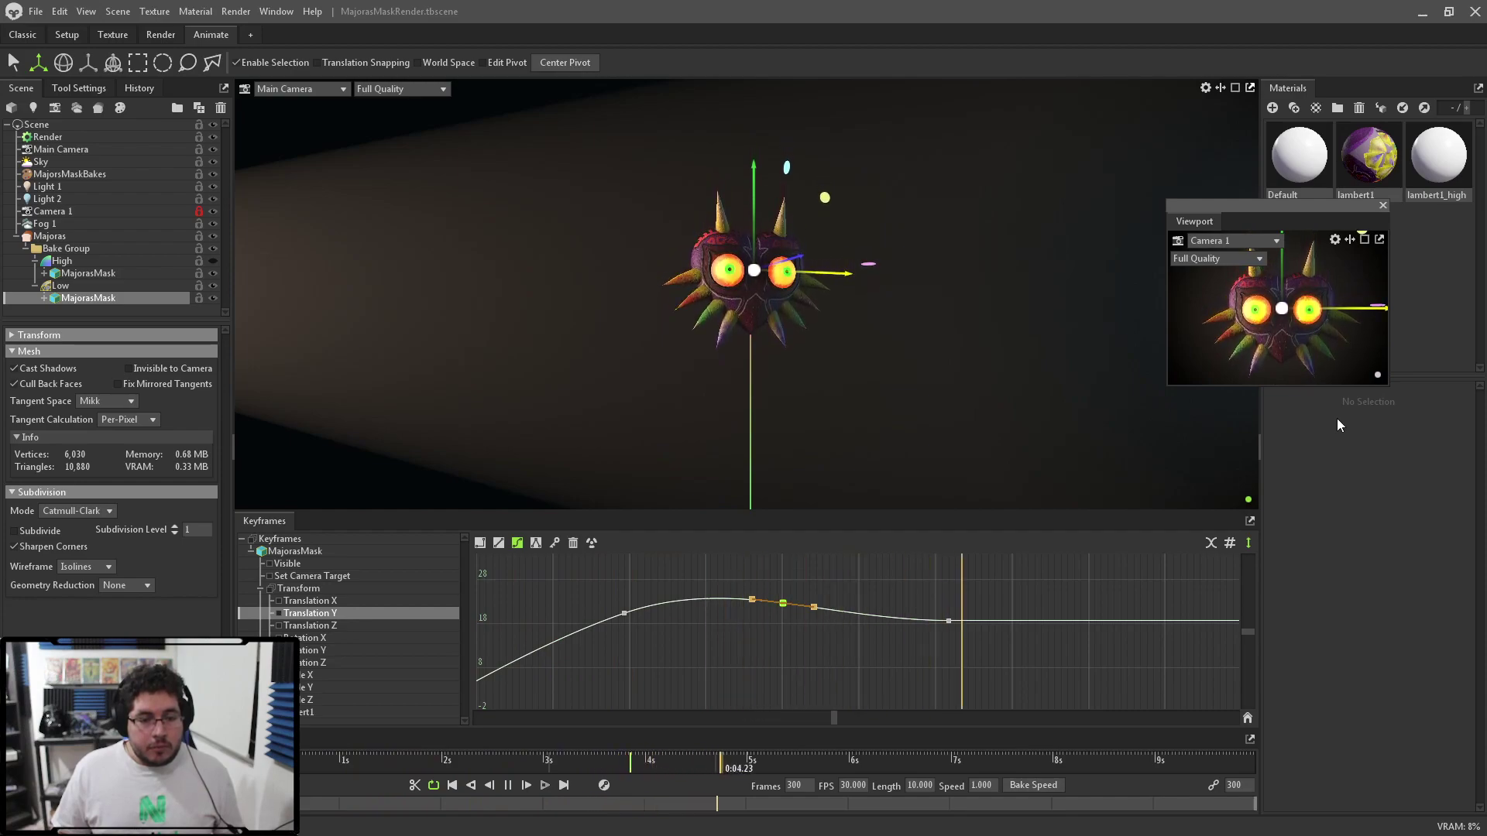
click(507, 785)
Extend the floating motion by keying Translation Y slightly higher at 0:06.01 and slightly lower at 0:08.01.
scroll(982, 601, down, 4)
scroll(1004, 649, down, 2)
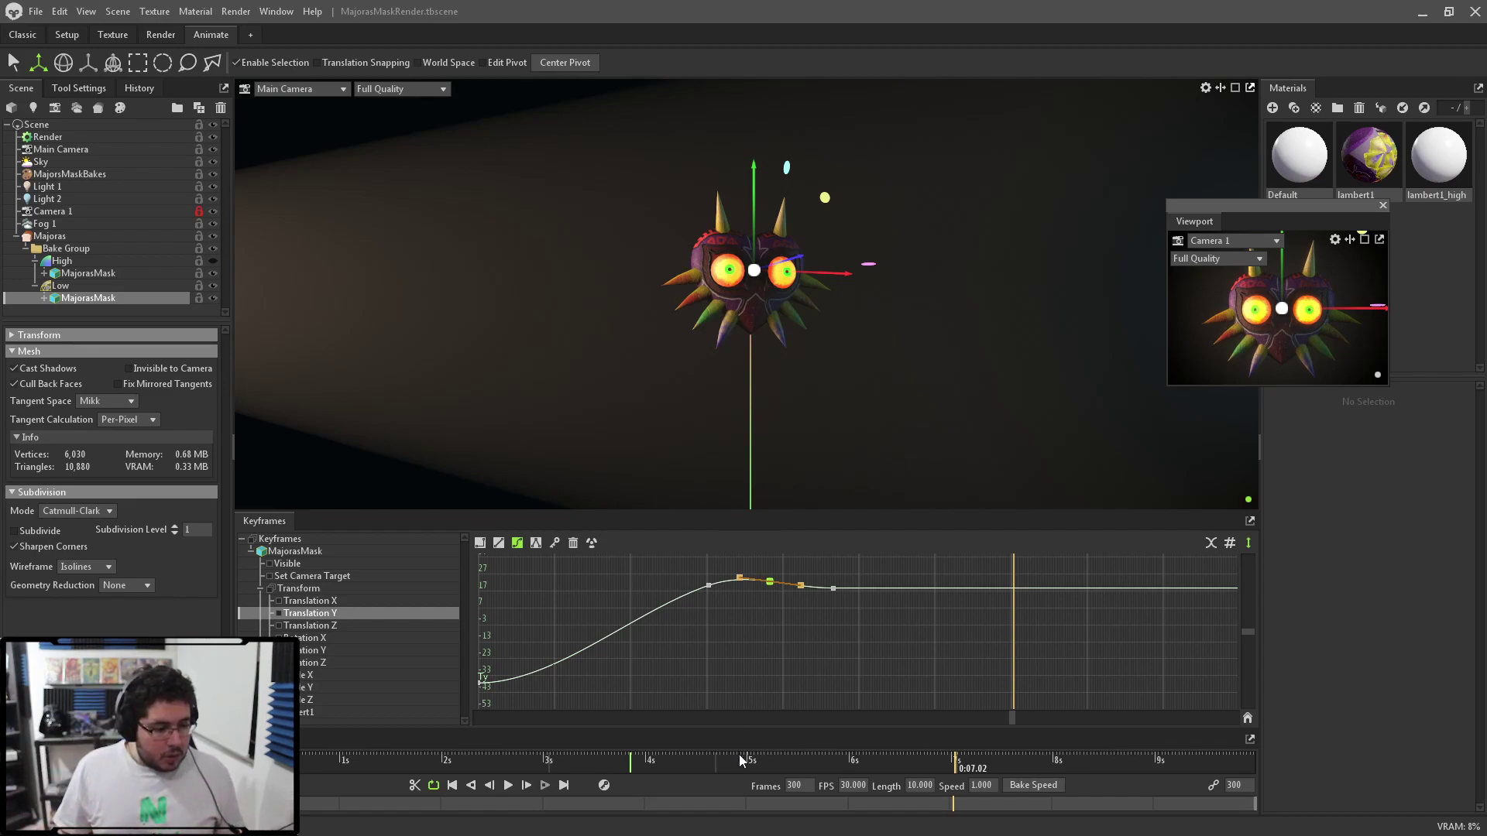
drag(653, 761, 851, 765)
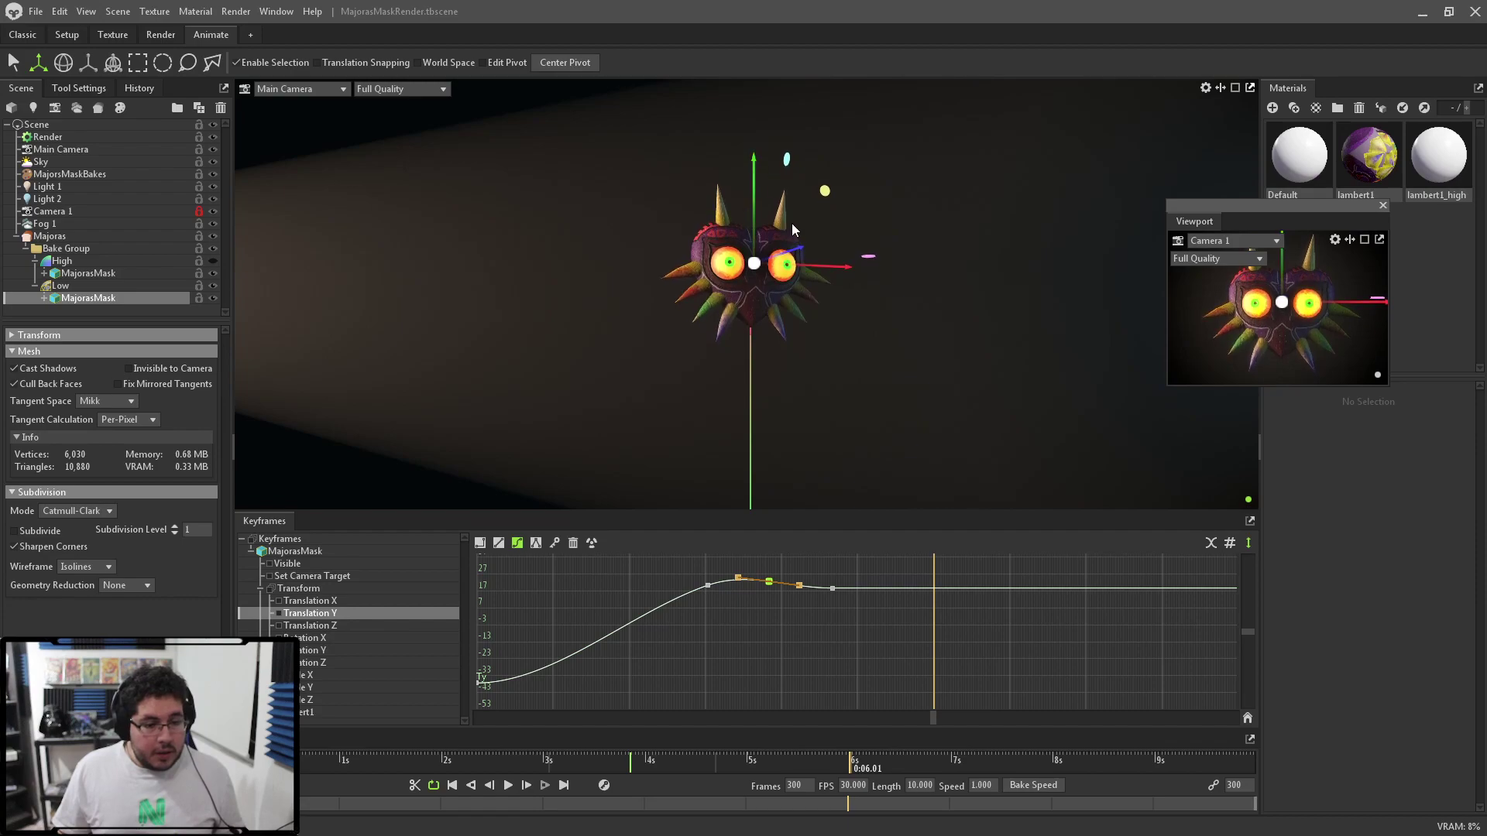
click(556, 543)
drag(869, 767, 1051, 738)
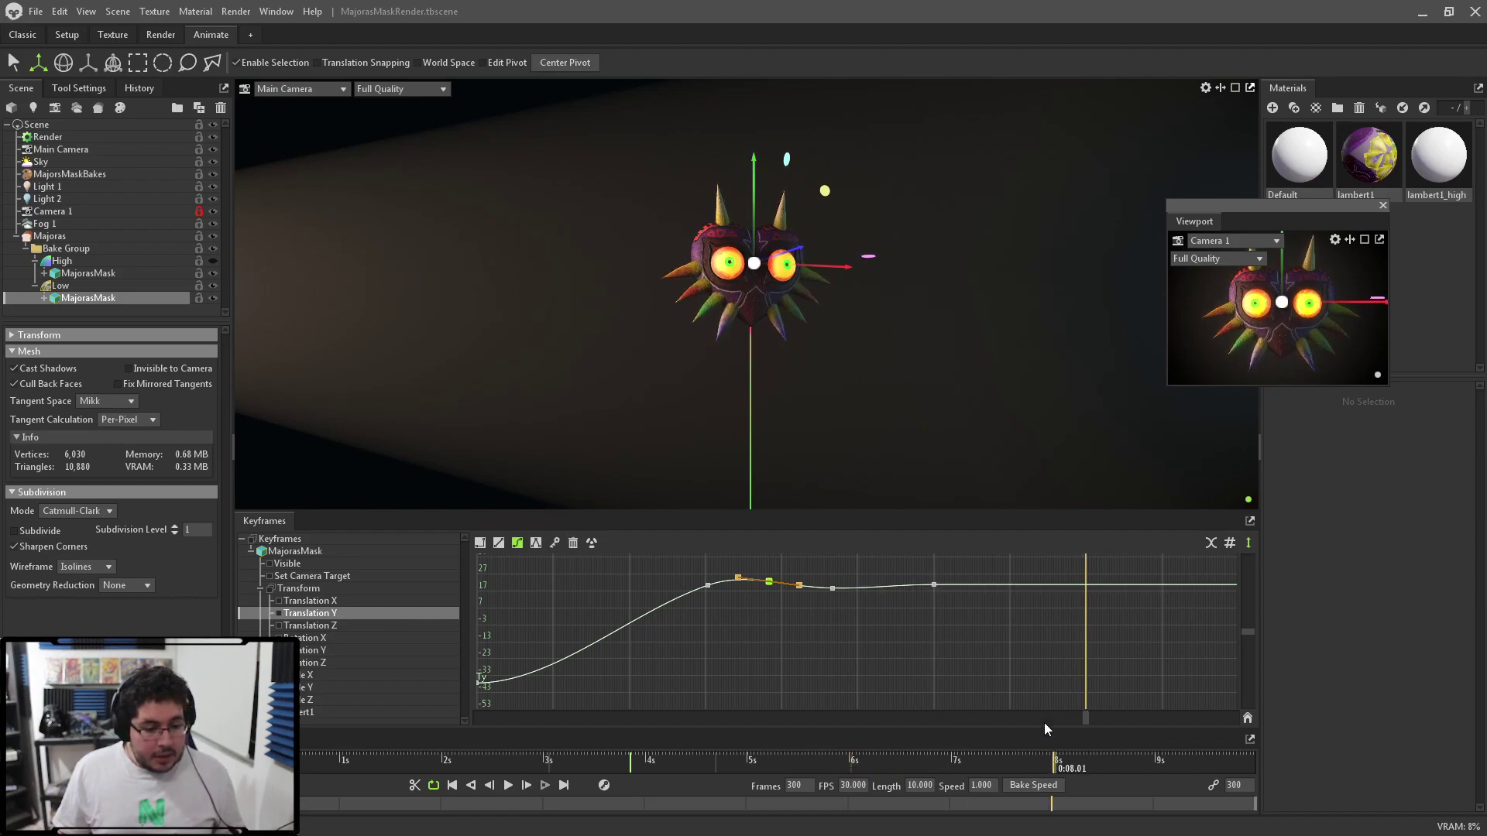
drag(756, 165, 755, 205)
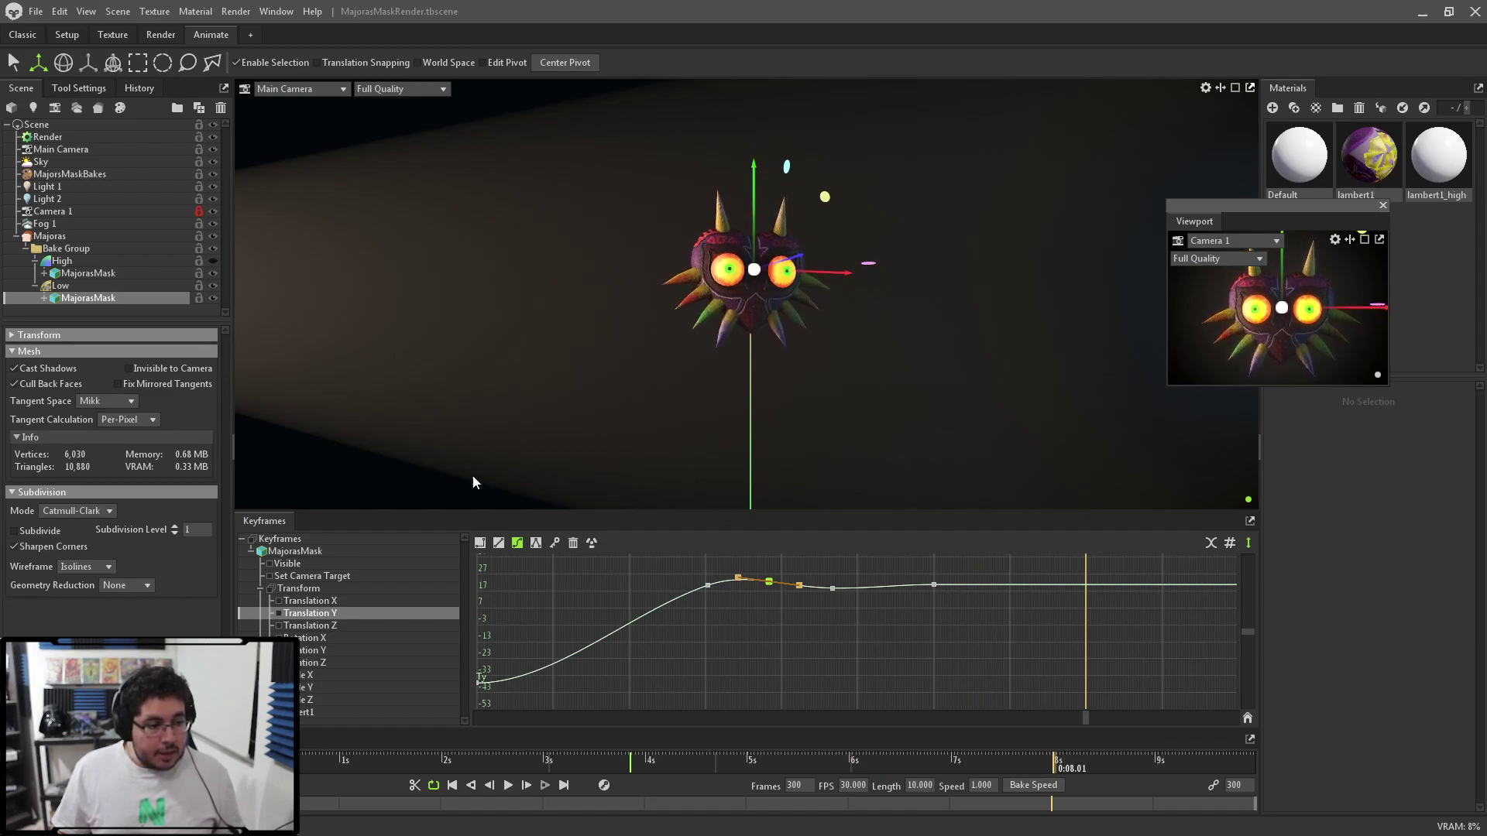
click(555, 544)
Raise the mask slightly, key its Translation Y at the last frame, and play the full animation from the start.
drag(1171, 774, 1275, 750)
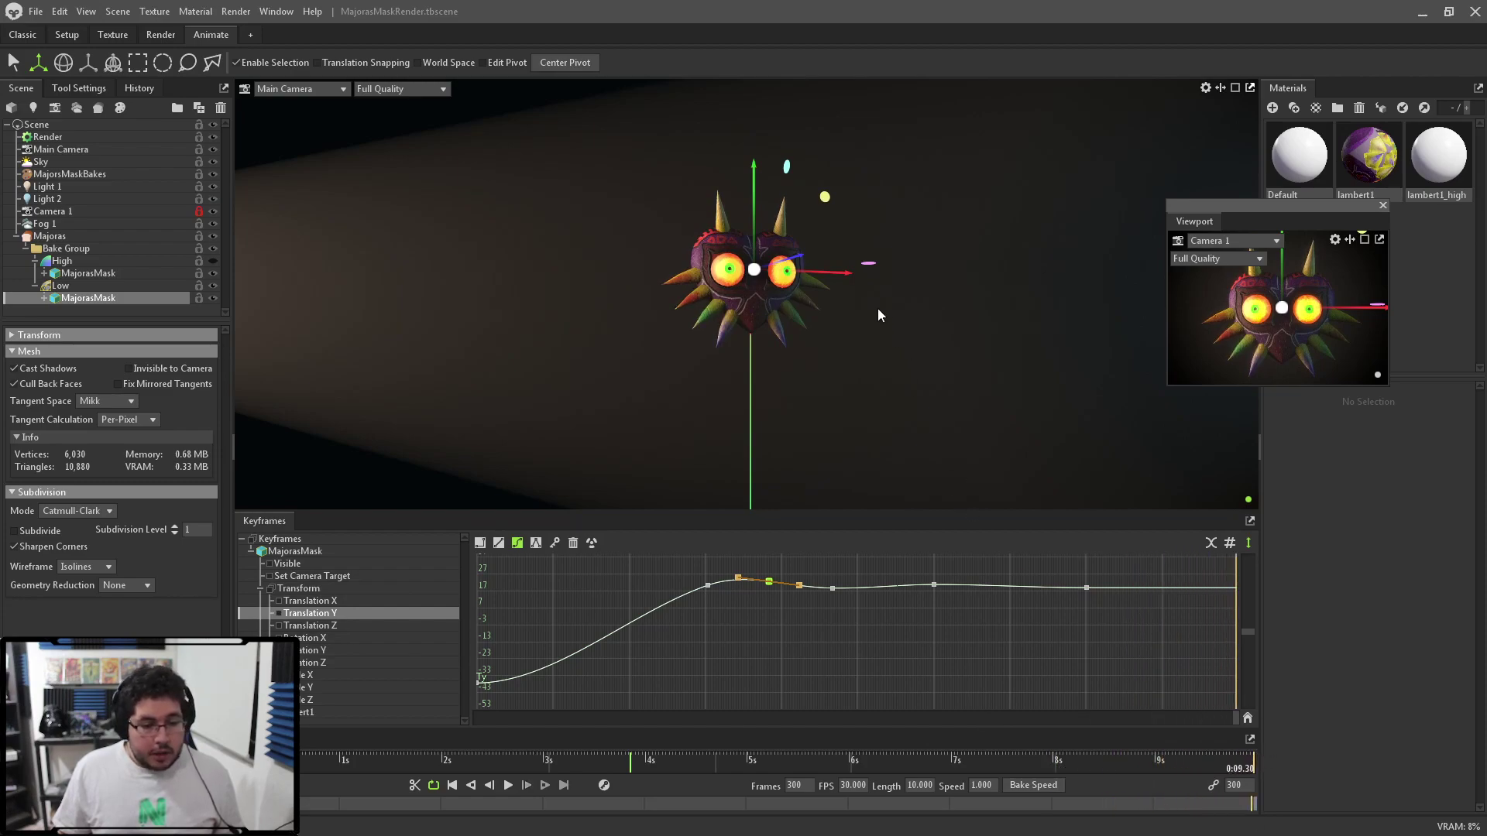
drag(756, 189, 756, 182)
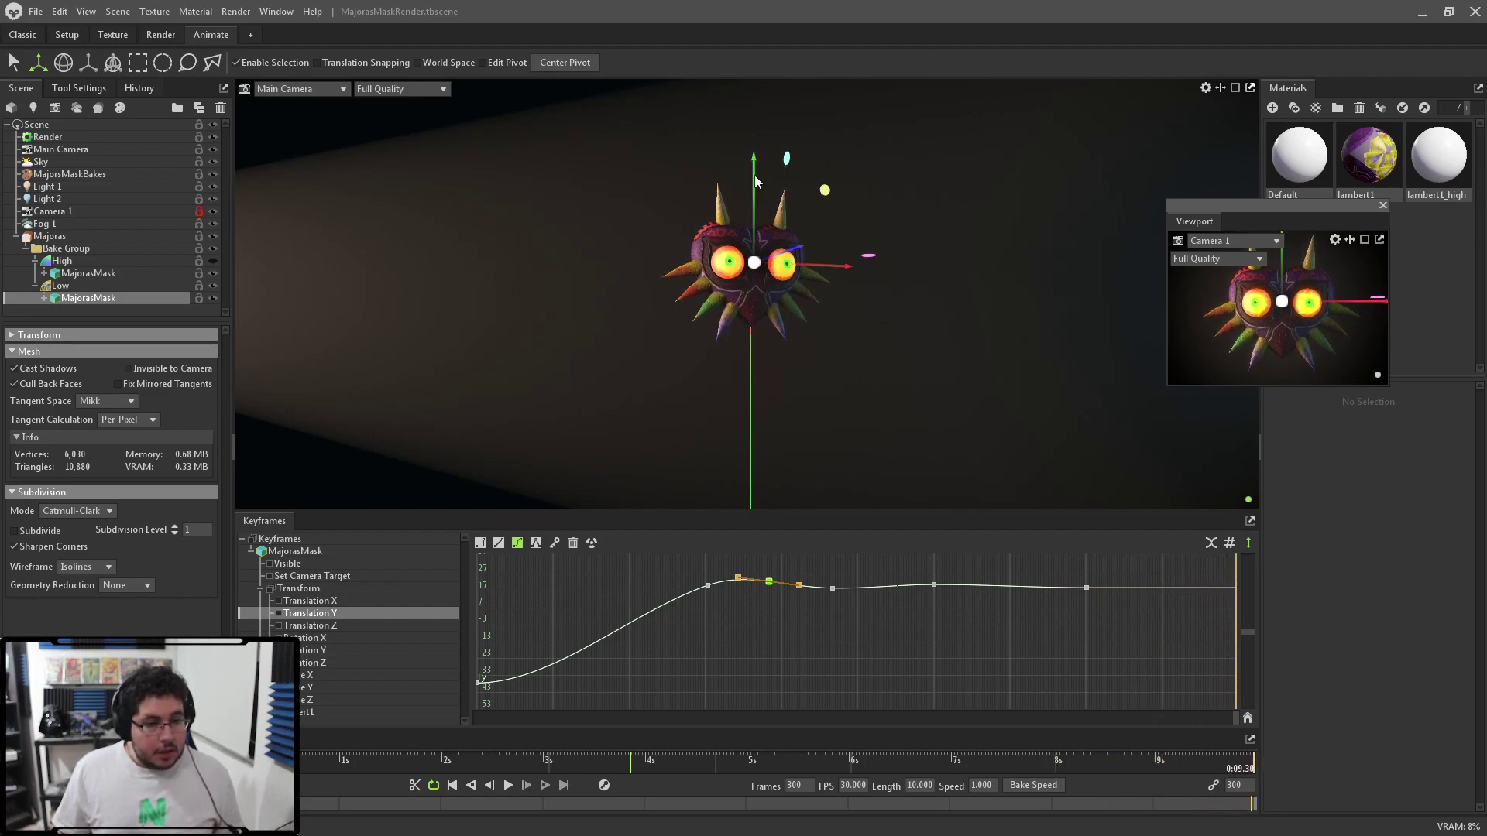
click(554, 542)
click(452, 786)
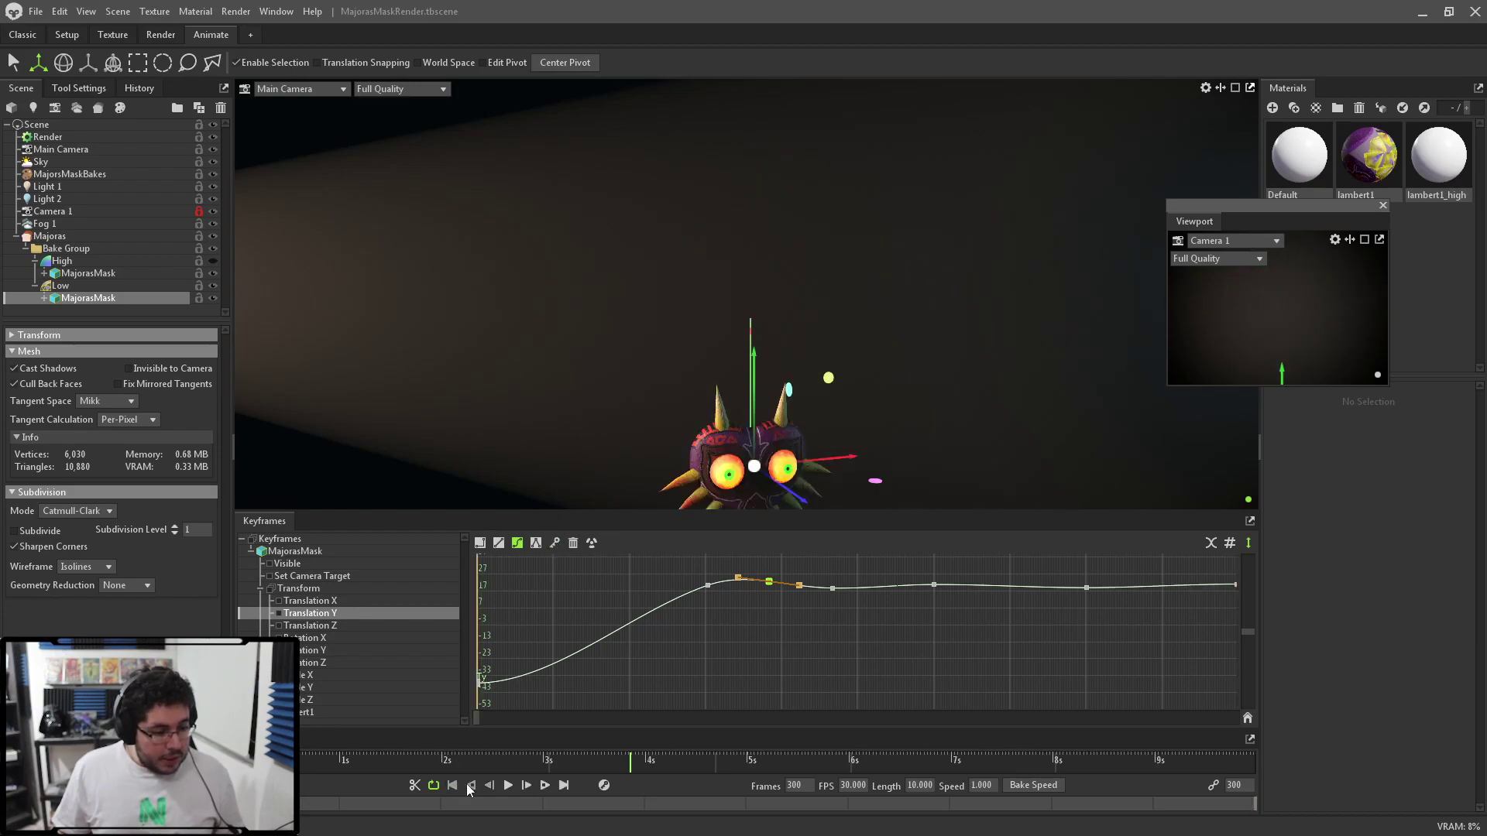
click(508, 785)
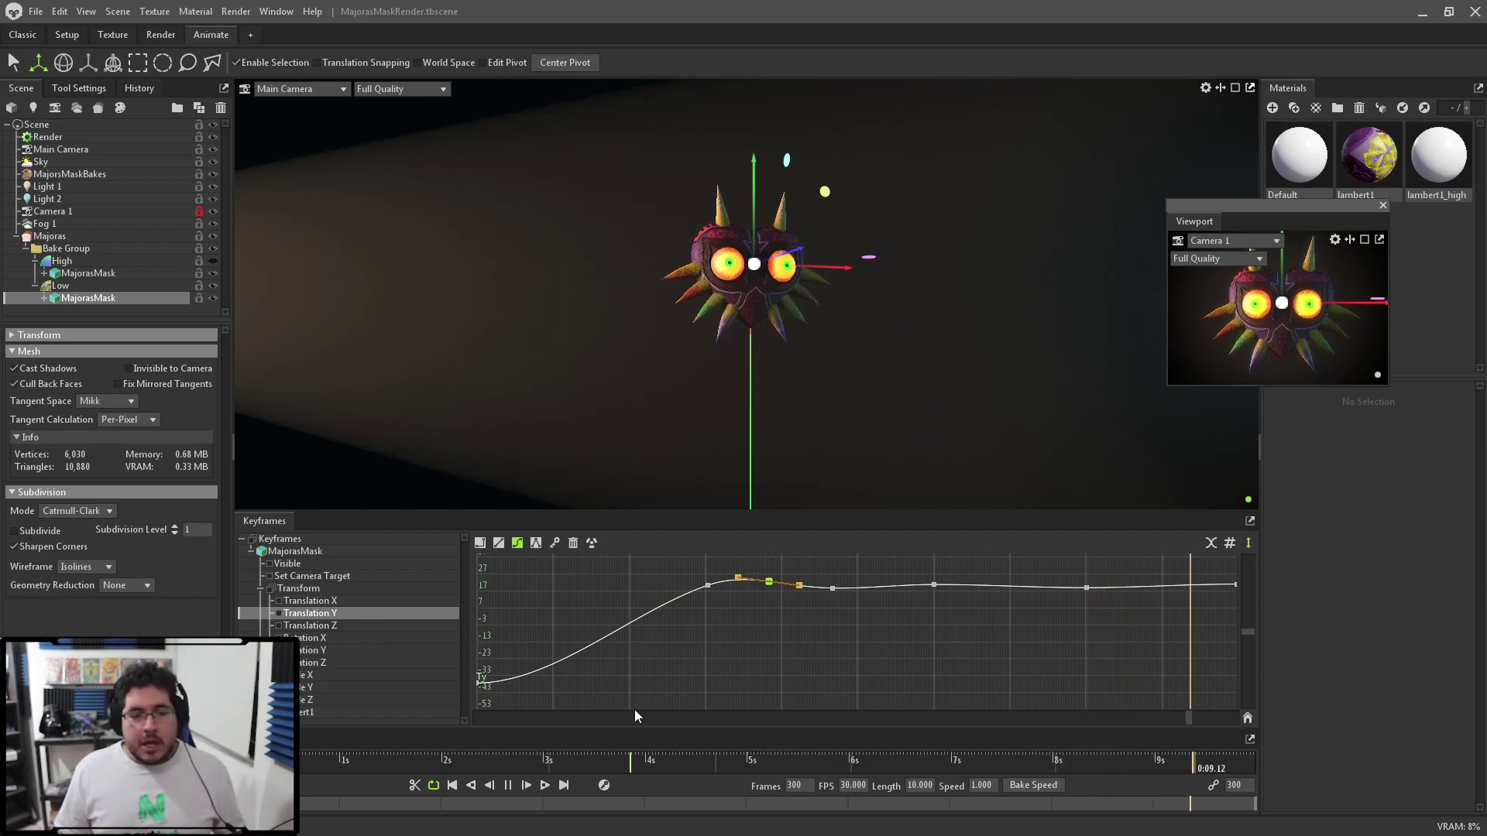
click(508, 786)
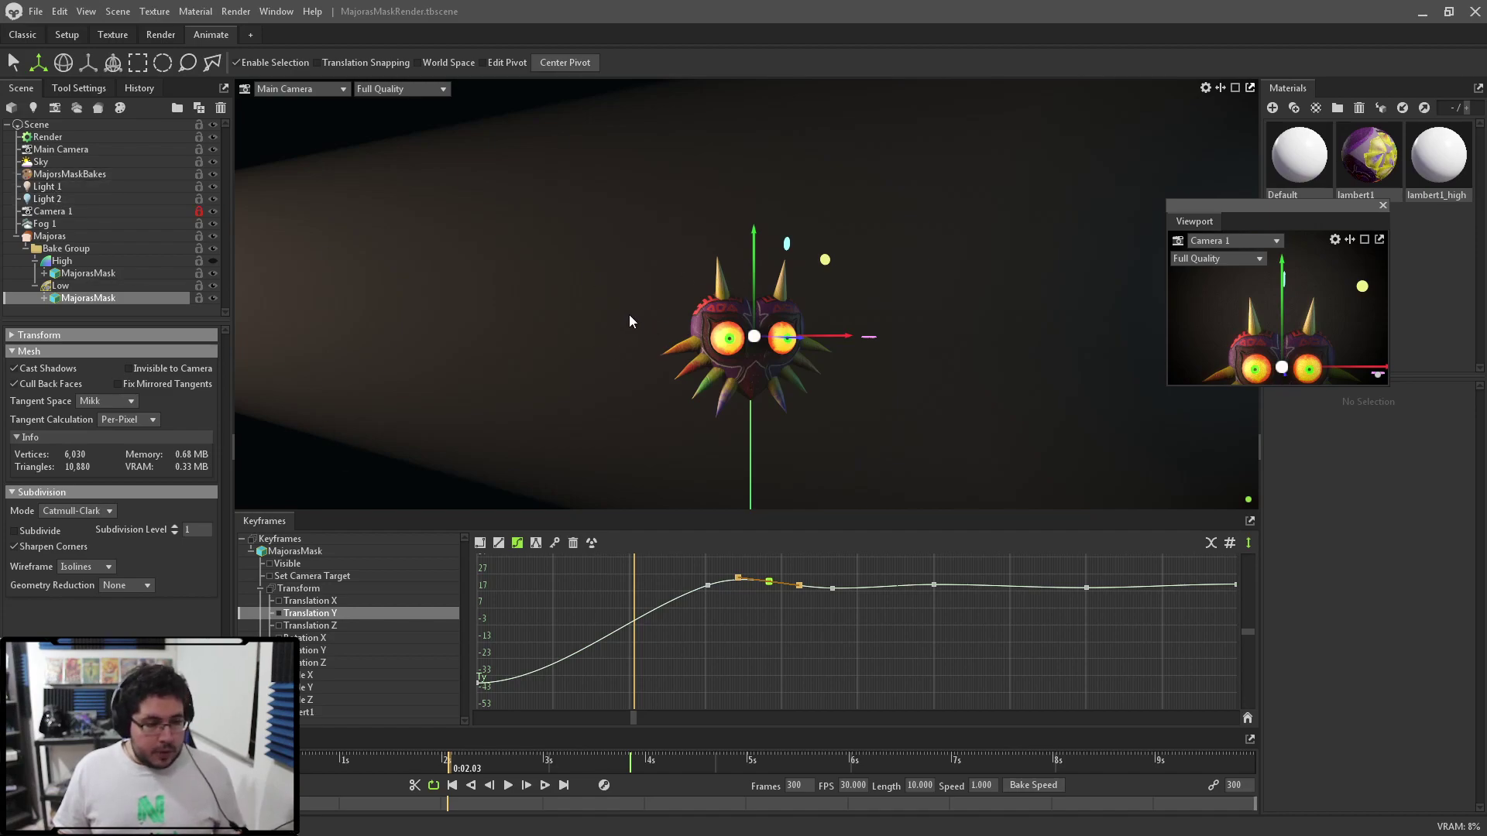
Frame the mask with both spotlights in the main viewport and group Light 1 and Light 2 together.
click(516, 369)
scroll(516, 368, down, 5)
drag(522, 364, 673, 414)
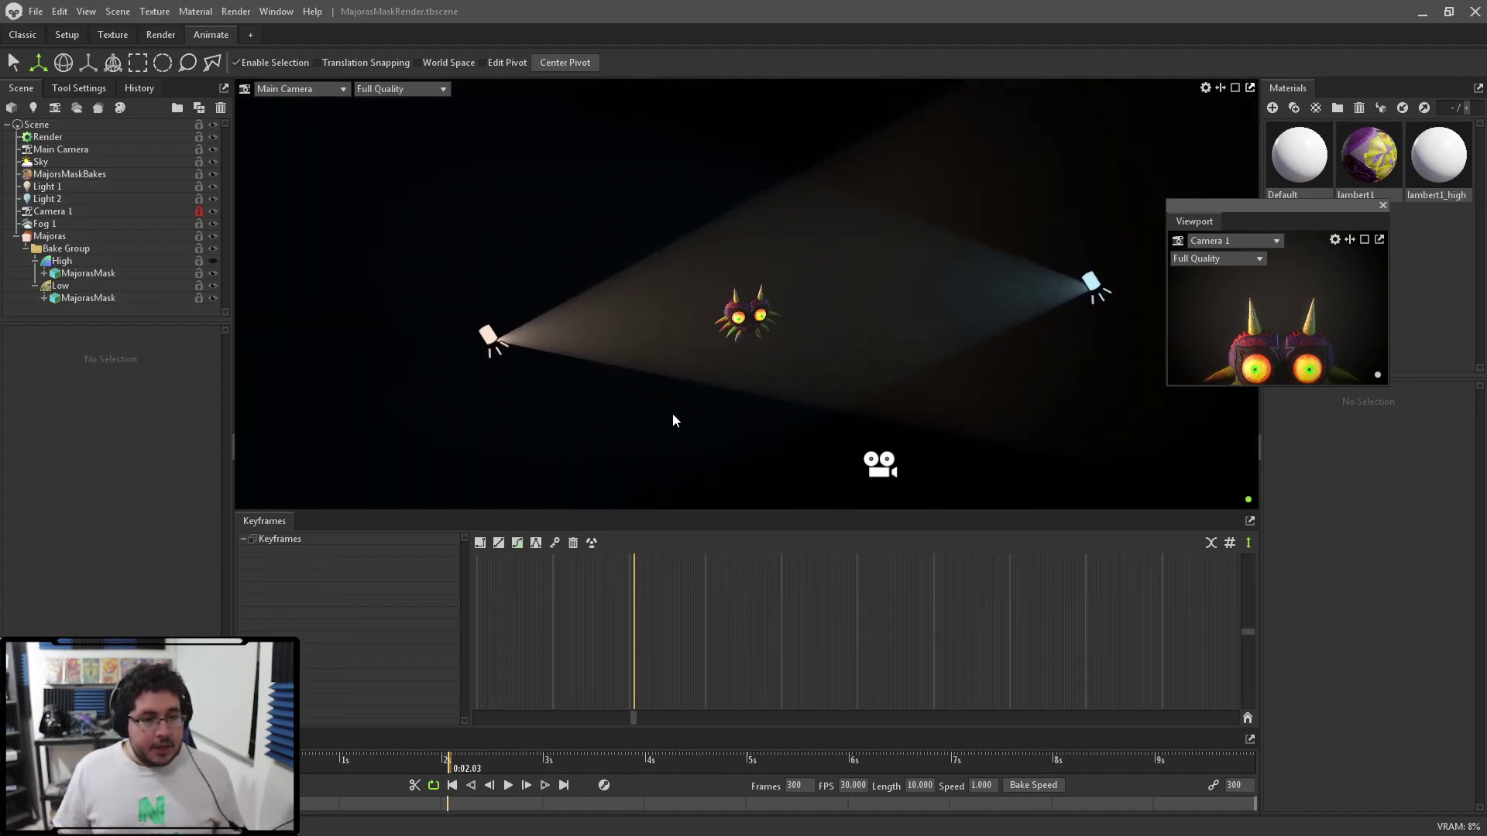
click(68, 187)
ctrl+click(65, 200)
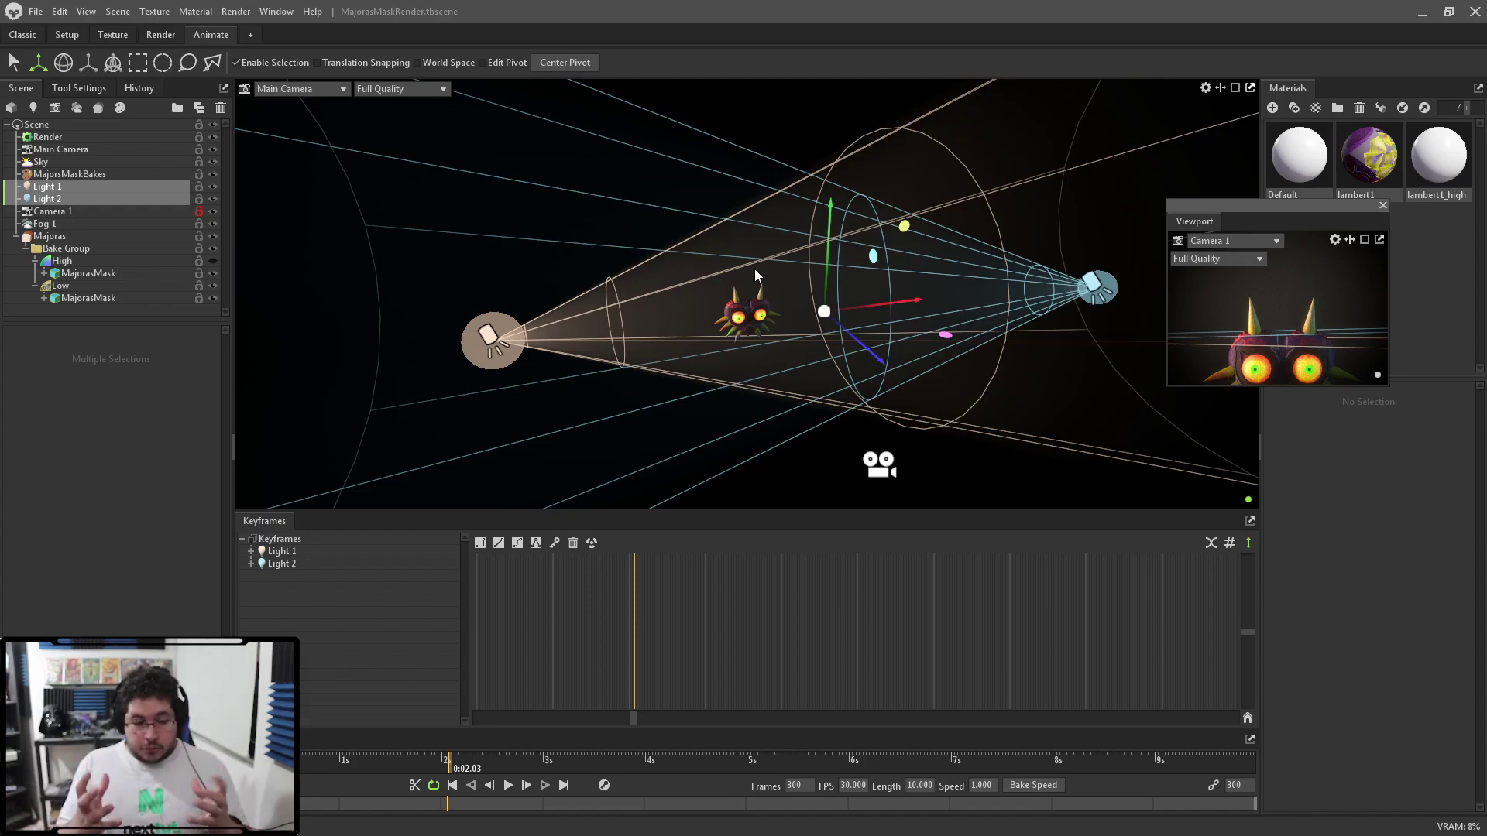
click(45, 188)
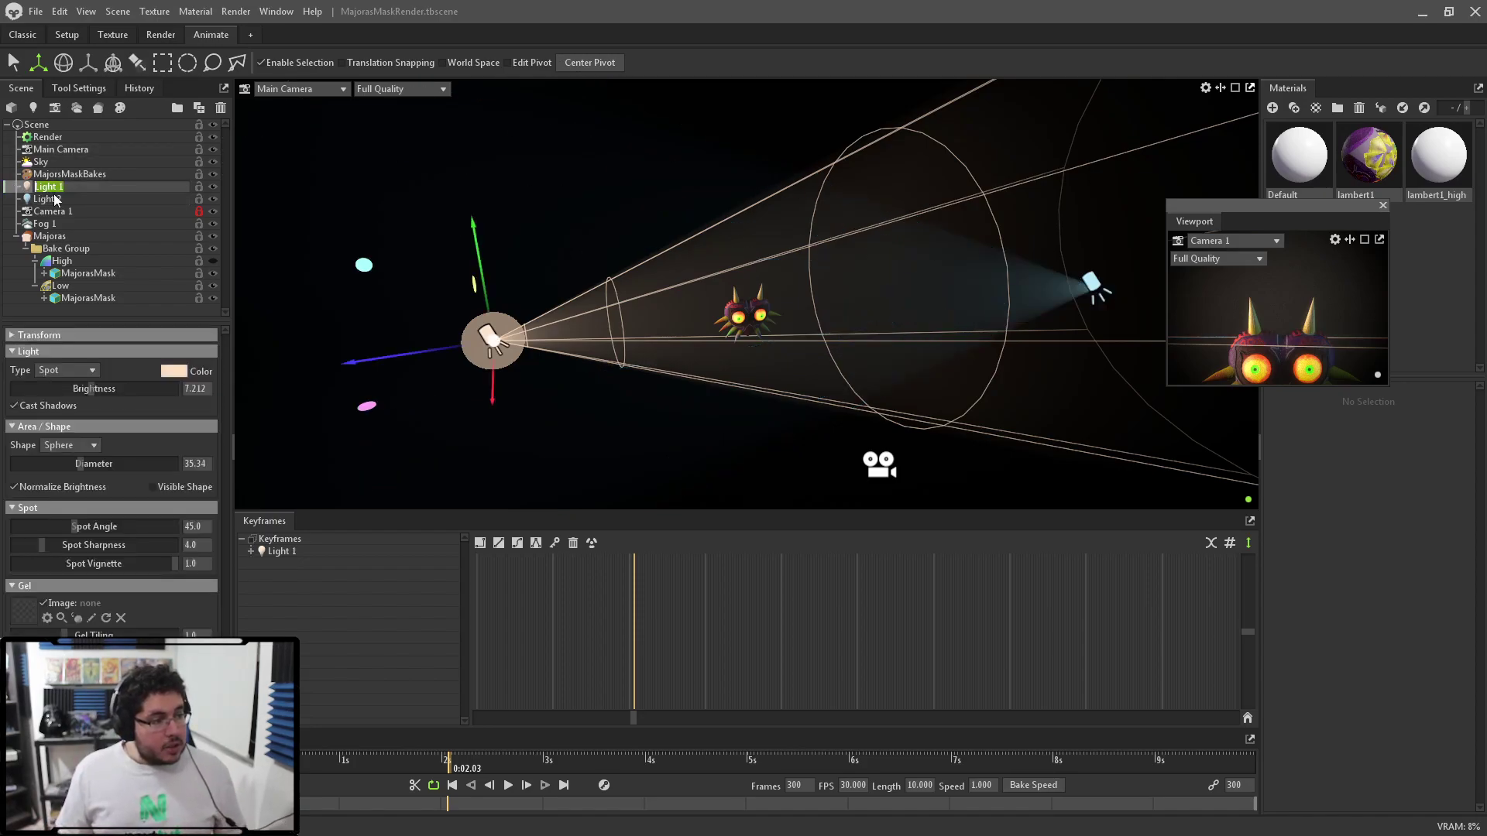
ctrl+click(58, 198)
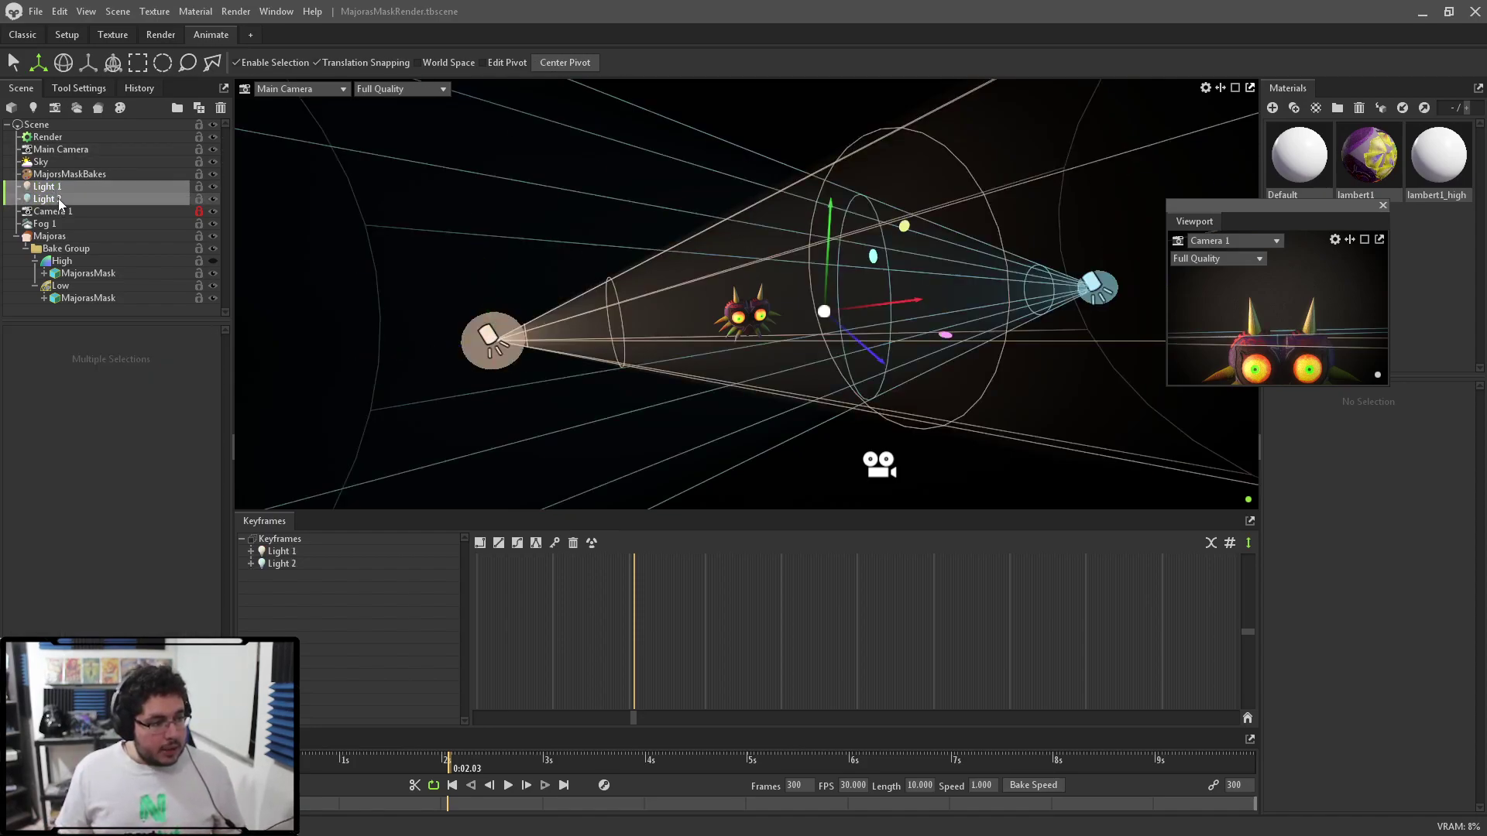
key(ctrl+g)
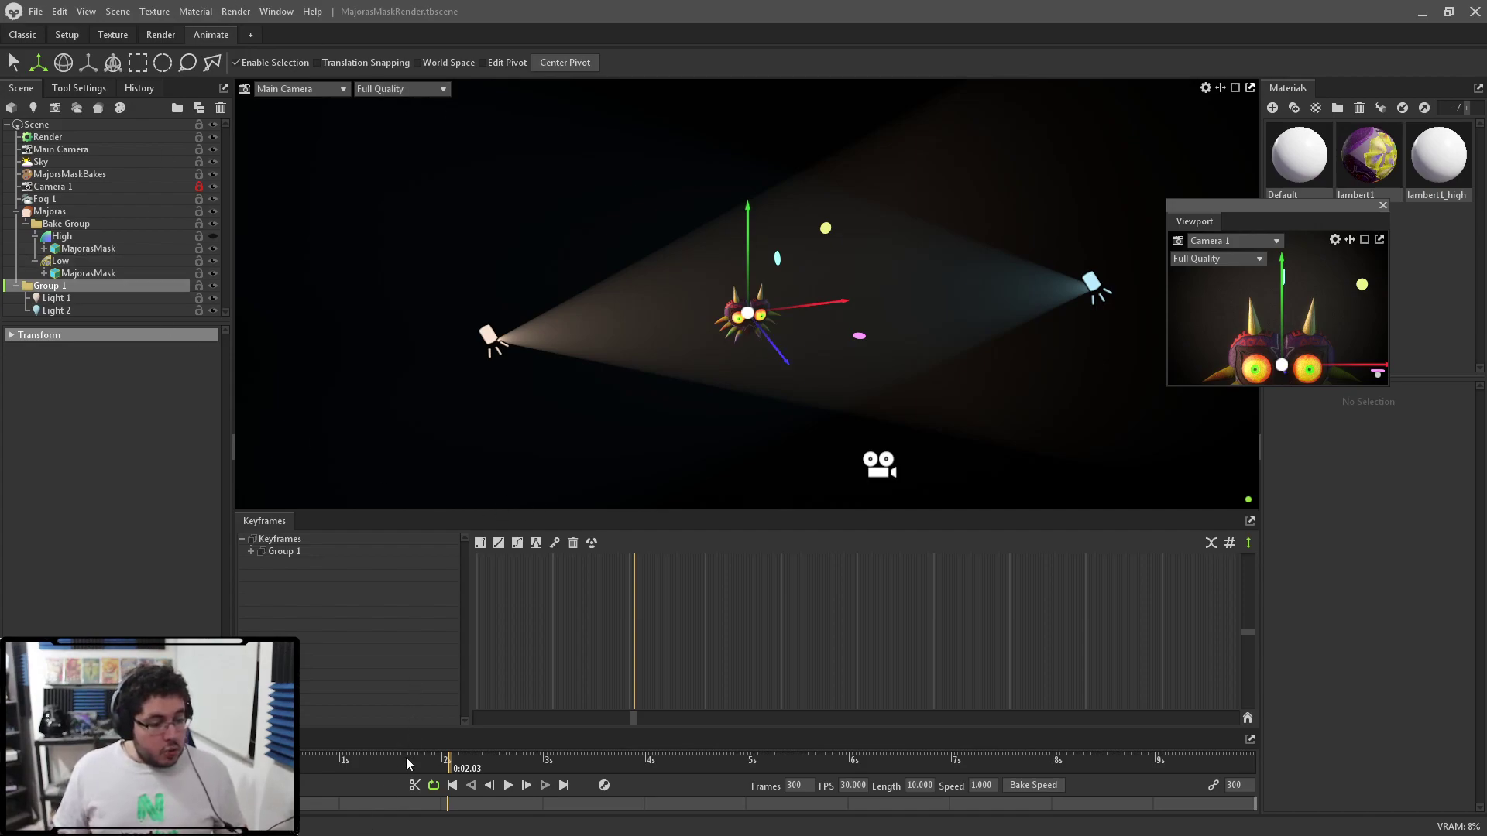
Select Light 1 in the new group, return to the first frame, and expand its keyframe channels.
click(55, 299)
click(451, 786)
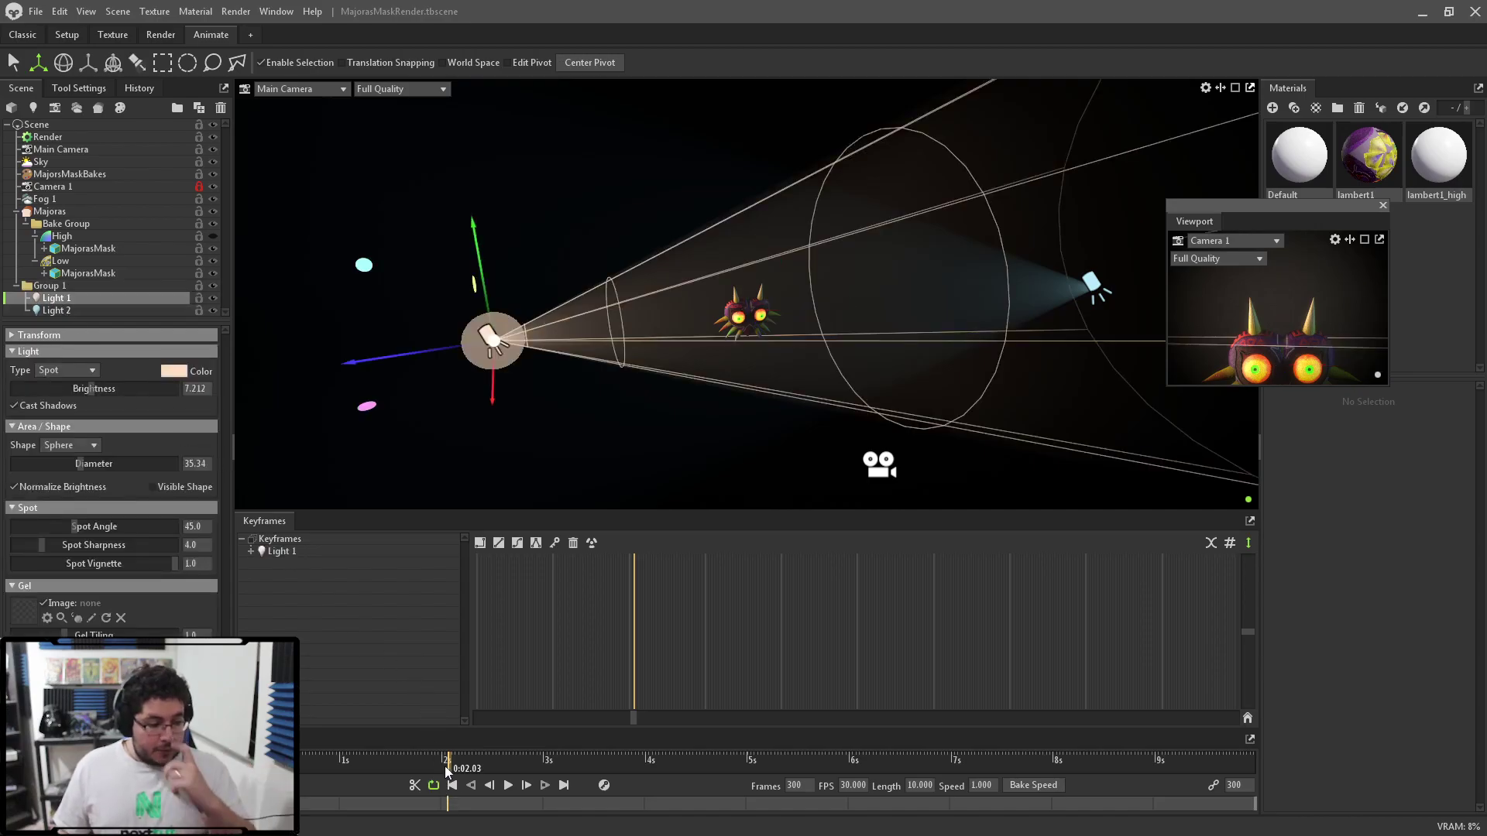
click(250, 551)
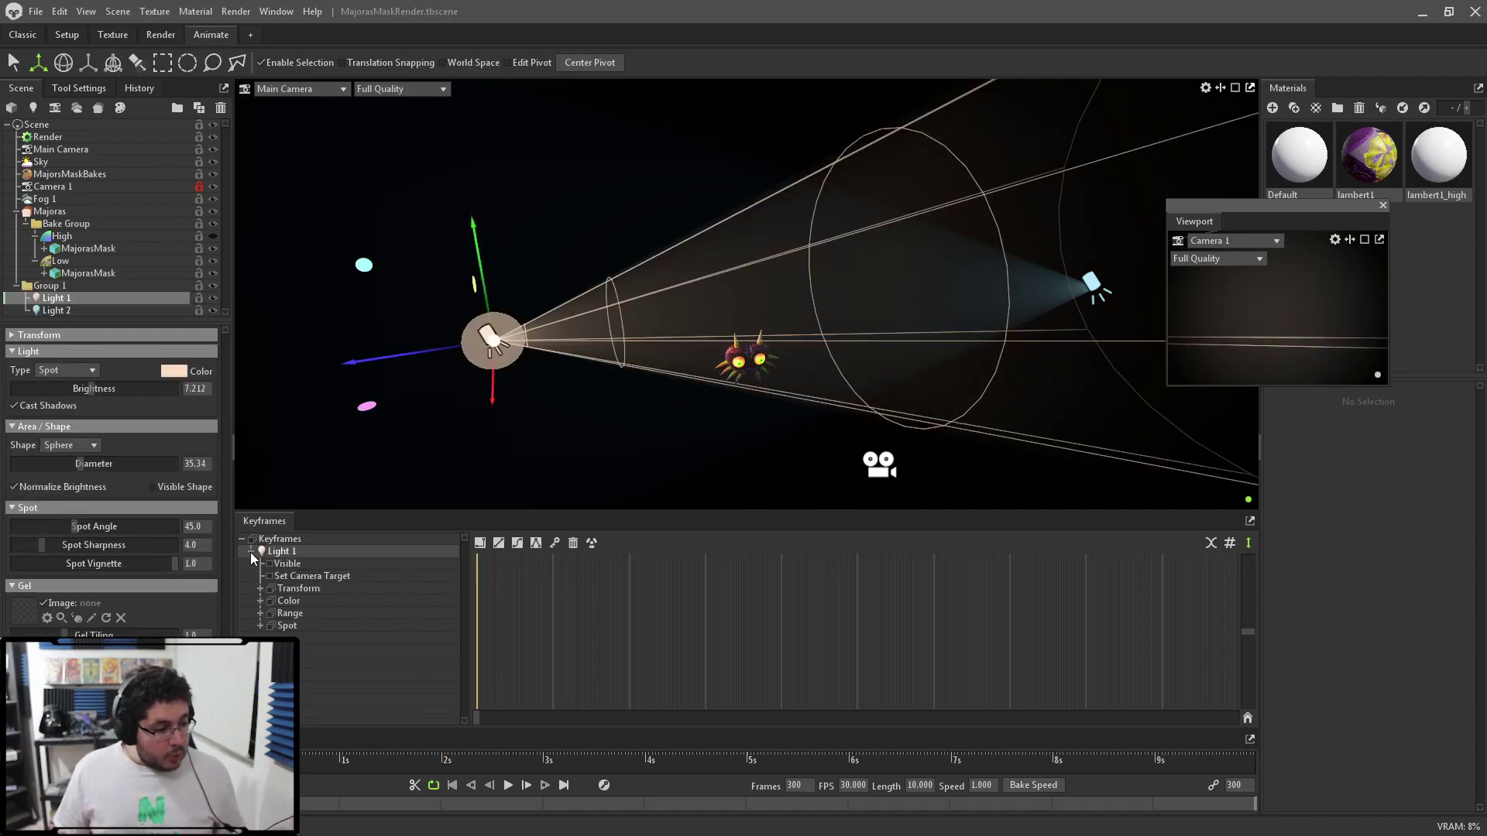
Lower Light 1's brightness to 0.938 and key its Brightness channel at the first frame.
click(260, 626)
click(260, 614)
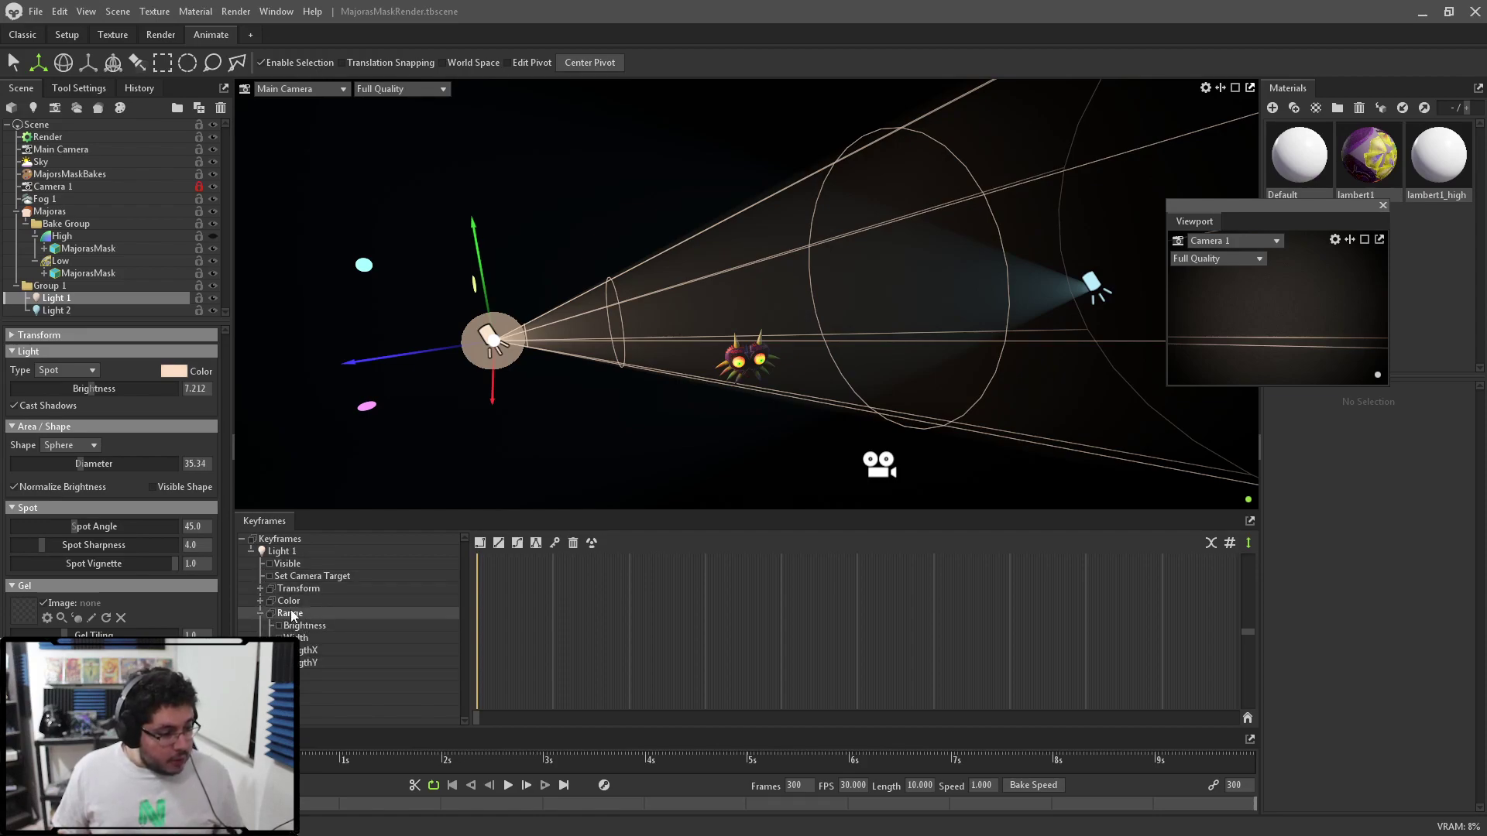
click(302, 626)
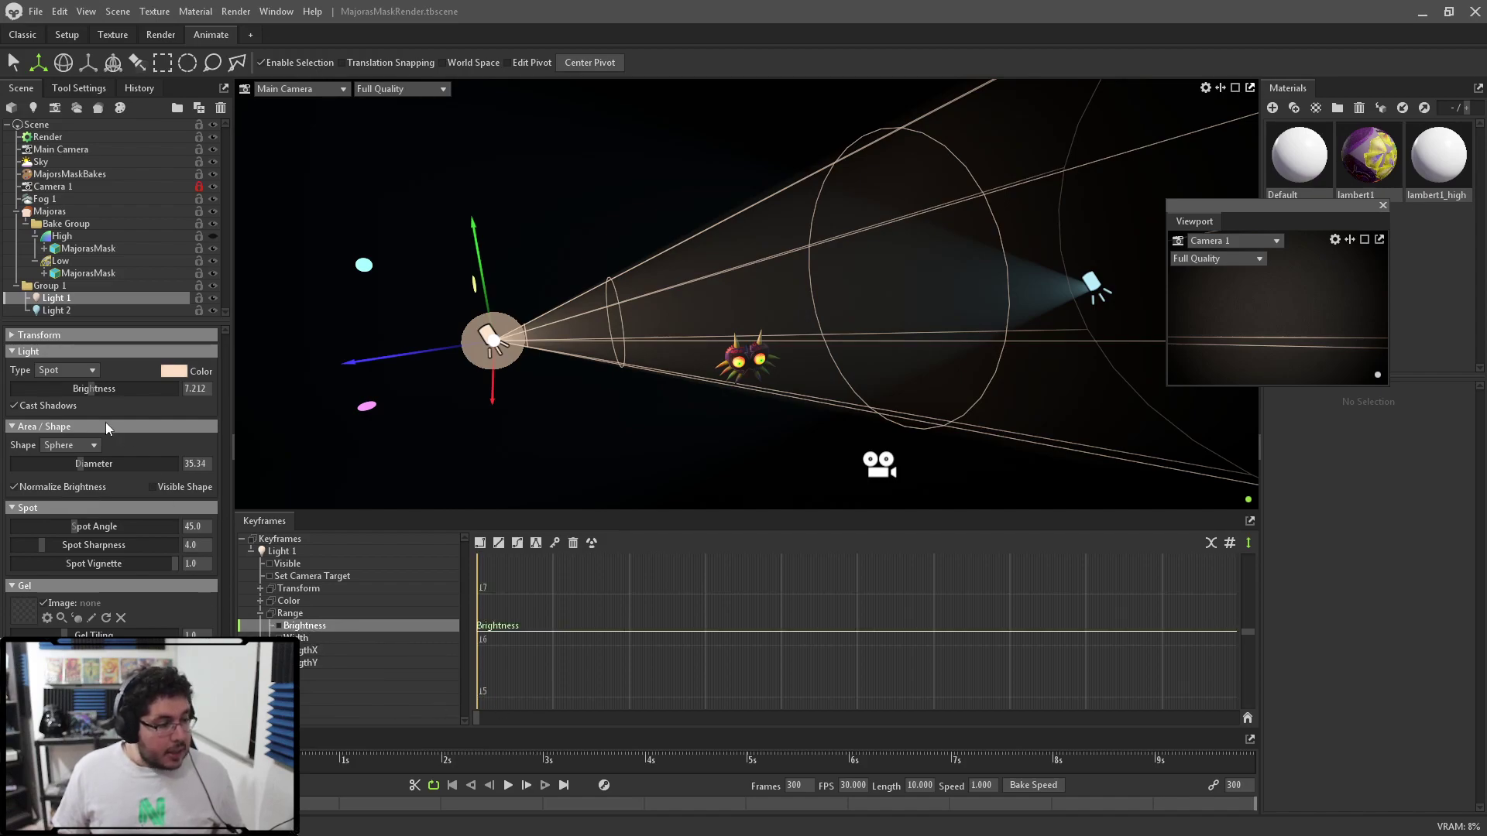
mouse_move(97, 394)
mouse_down()
mouse_move(21, 390)
mouse_move(70, 399)
mouse_up()
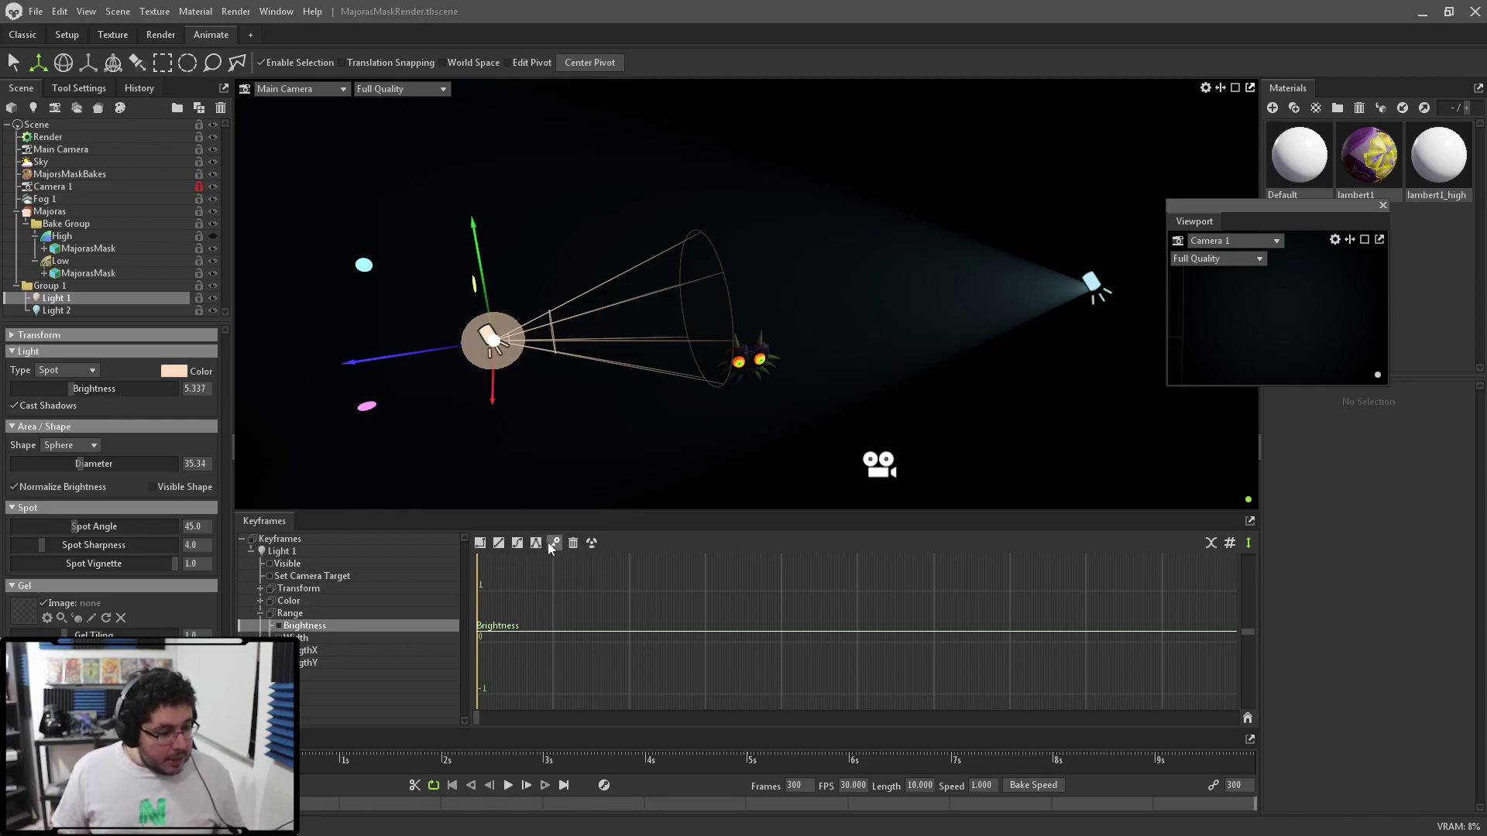
key(ctrl+z)
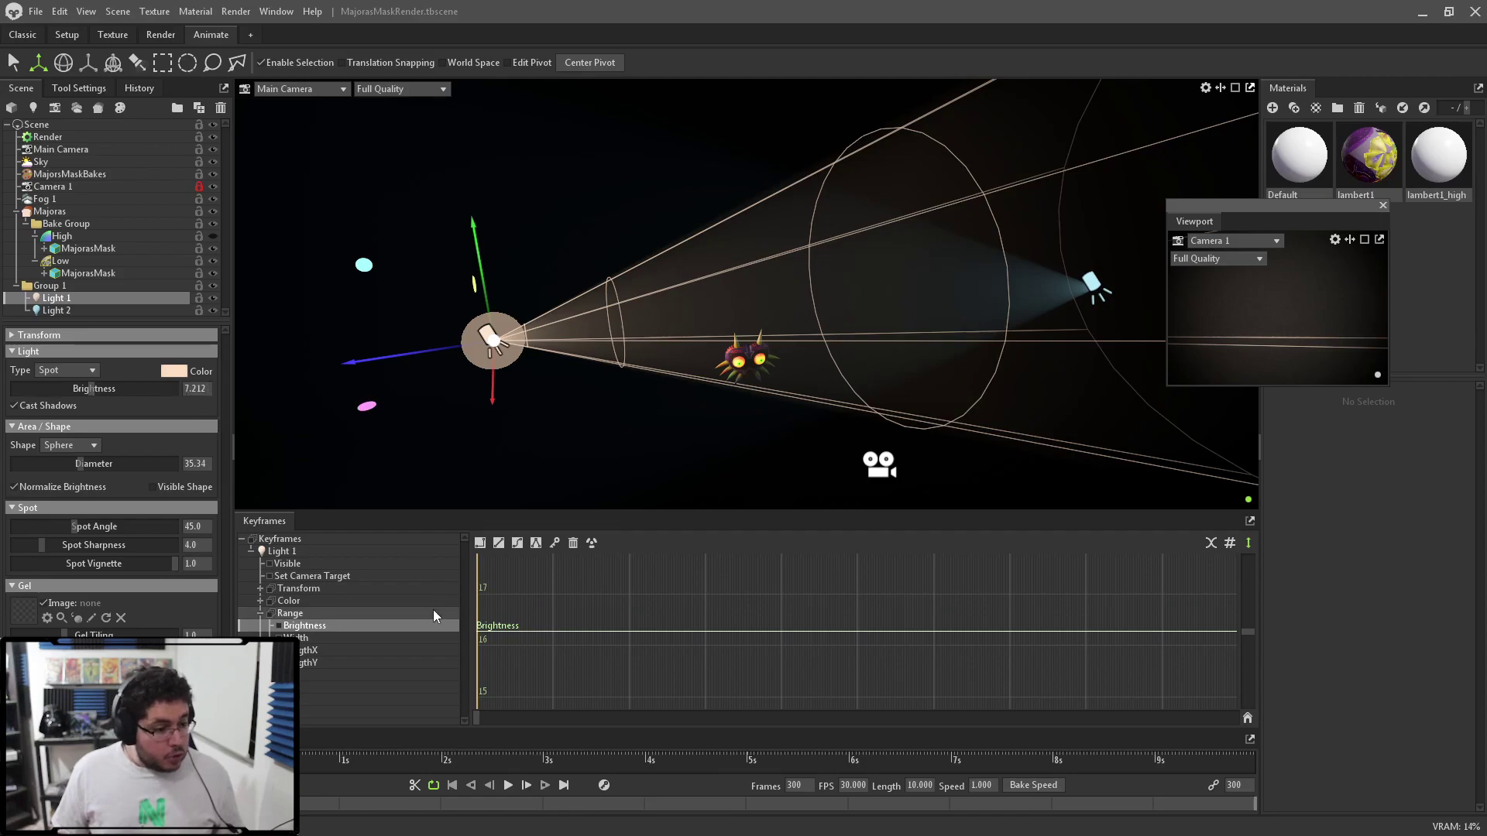
drag(82, 390, 24, 388)
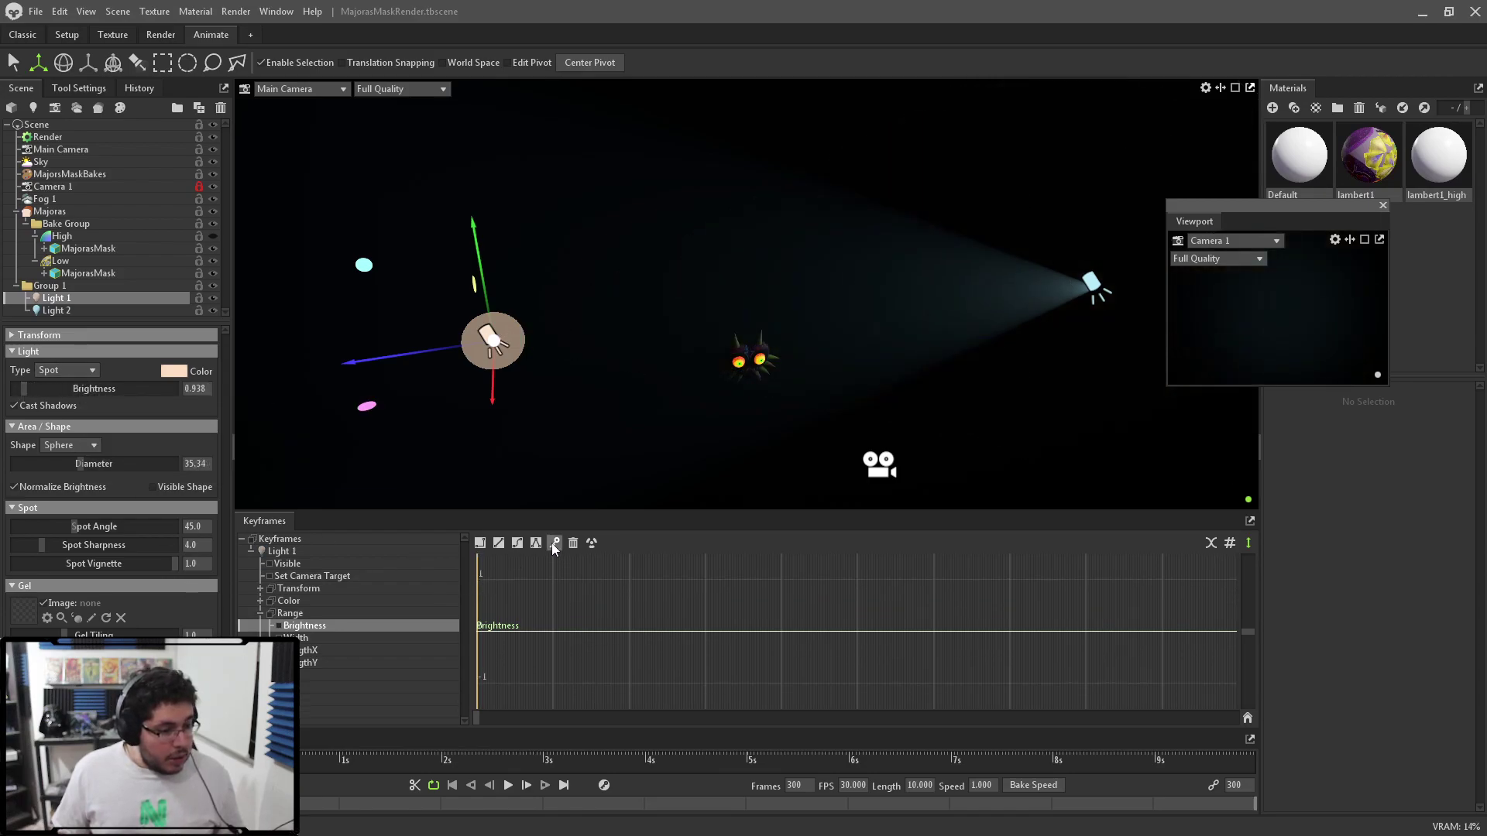
At 0:04.01, set Light 1's brightness to 7.2 and add a Brightness keyframe.
drag(325, 771, 648, 769)
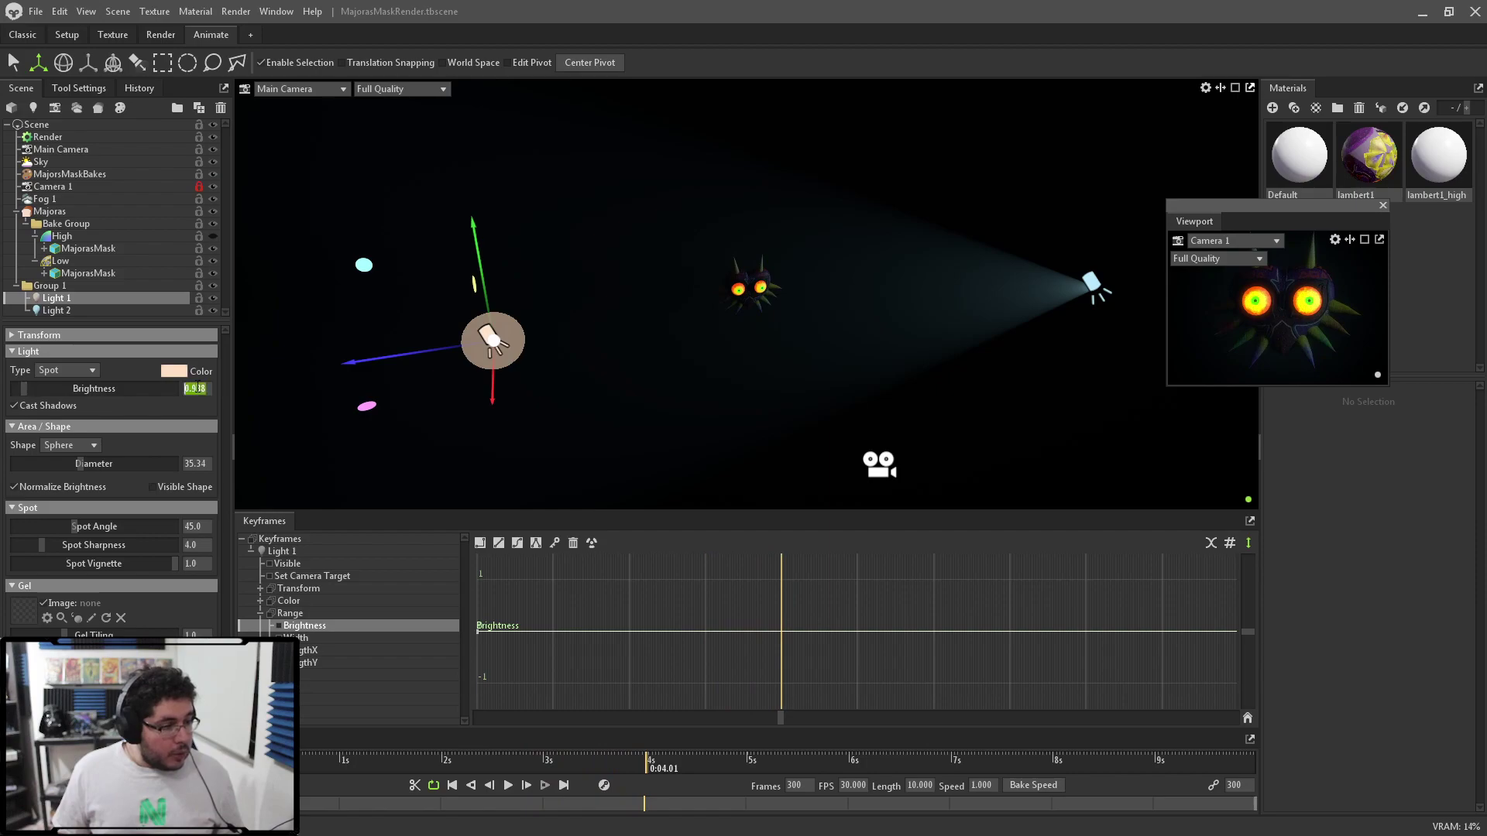
text(7.2)
key(Return)
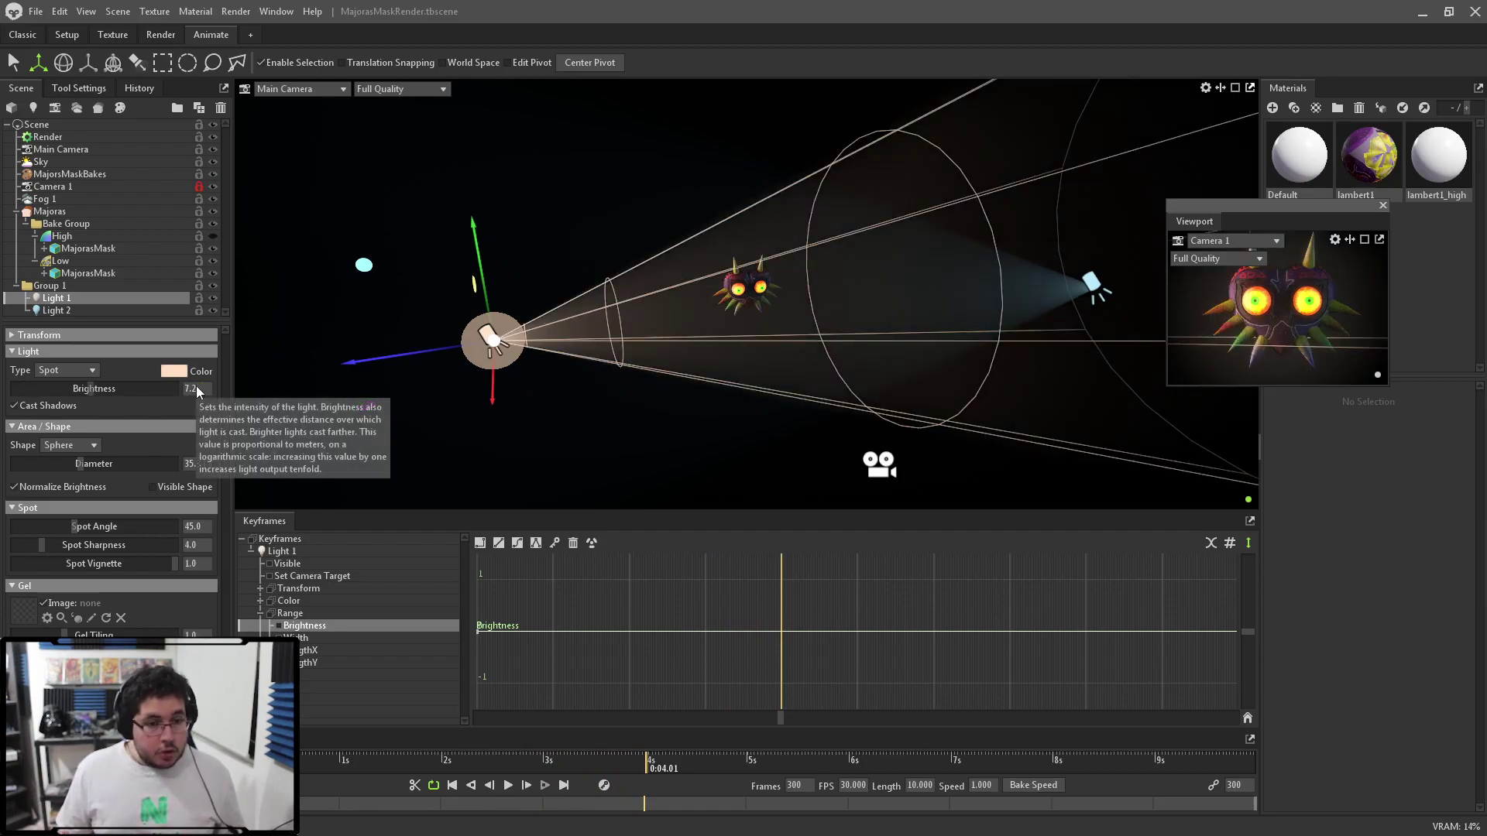
click(554, 543)
At 0:02.01, reduce Light 1's brightness to 4.832 and add a Brightness keyframe.
drag(649, 765, 444, 784)
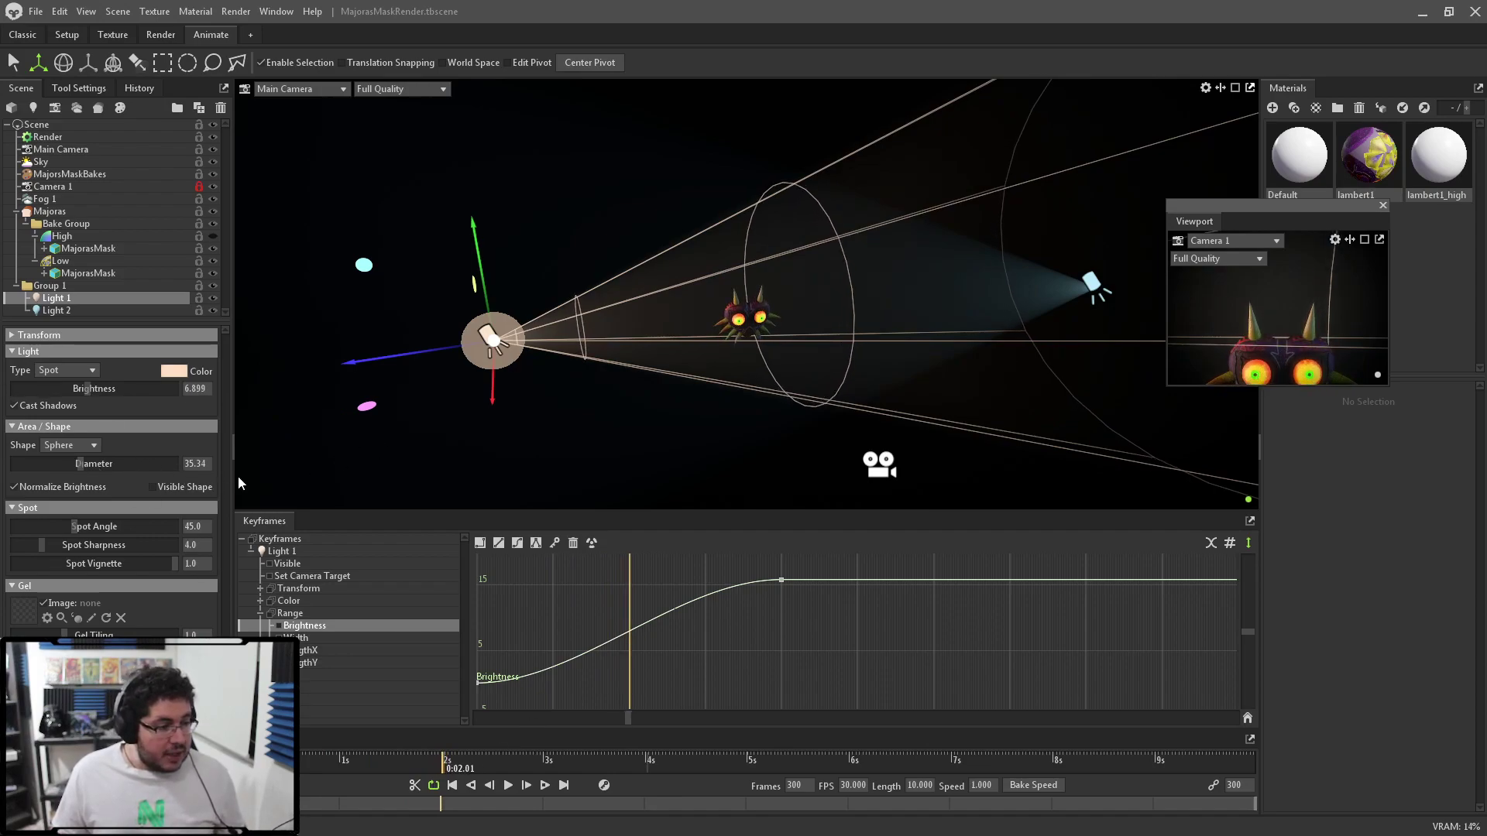
drag(87, 387, 65, 388)
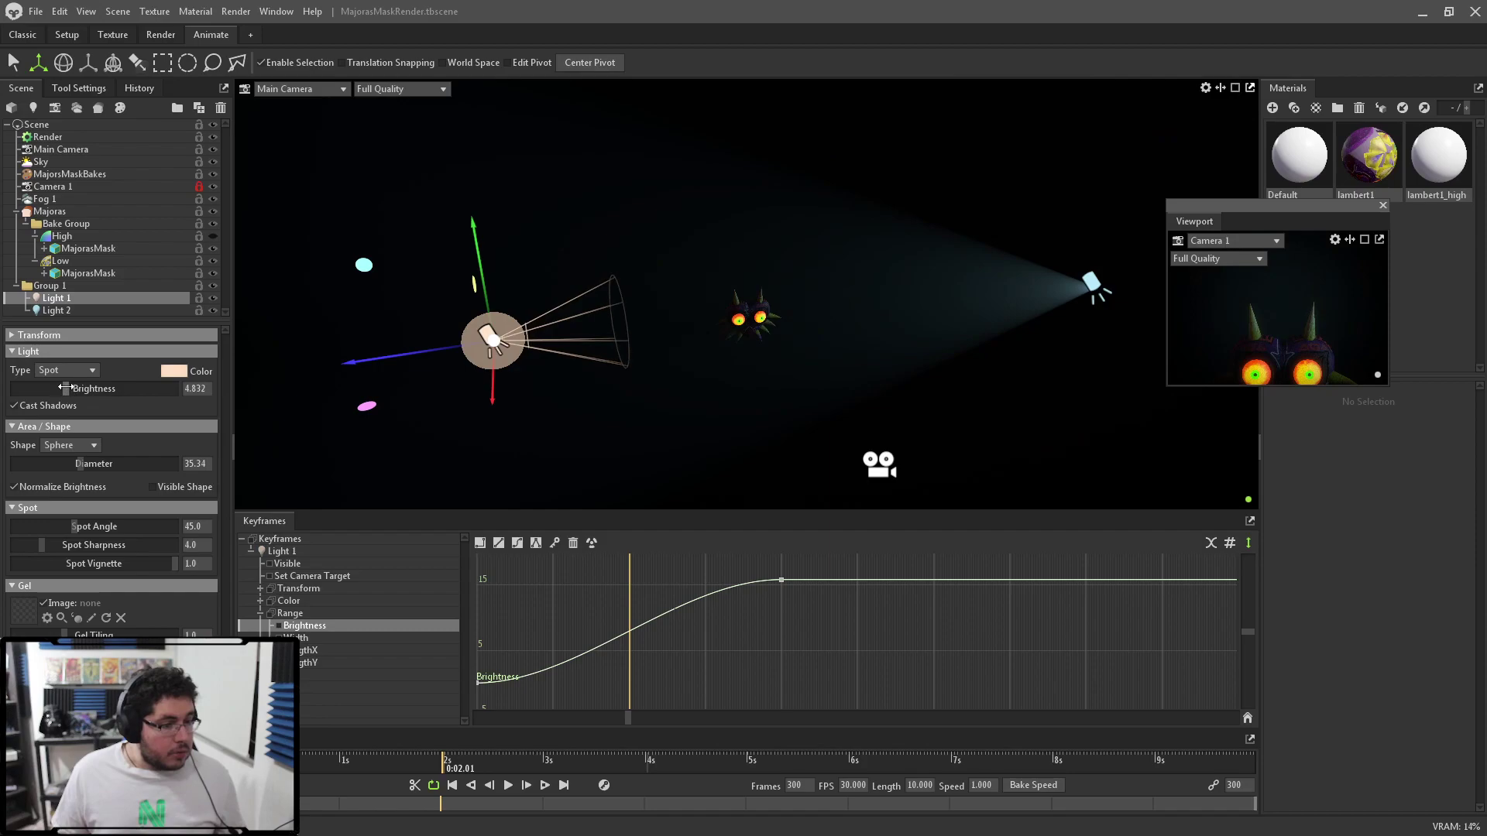
click(550, 542)
Play the animation from the first frame to review Light 1's fade-in, with nothing selected in the viewport.
mouse_move(251, 762)
mouse_down()
mouse_move(693, 770)
mouse_move(256, 774)
mouse_up()
key(space)
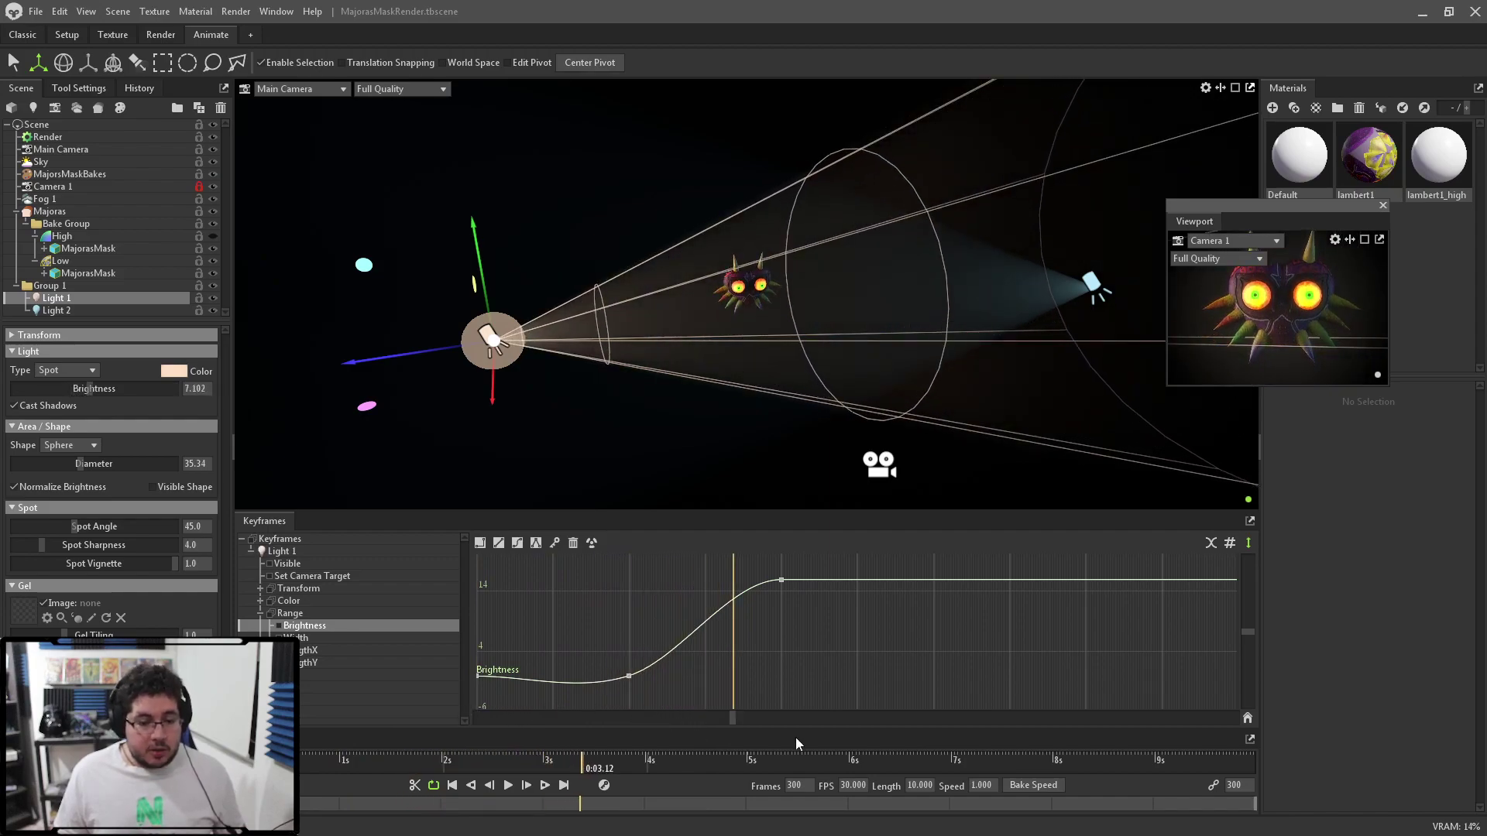
click(453, 785)
click(508, 785)
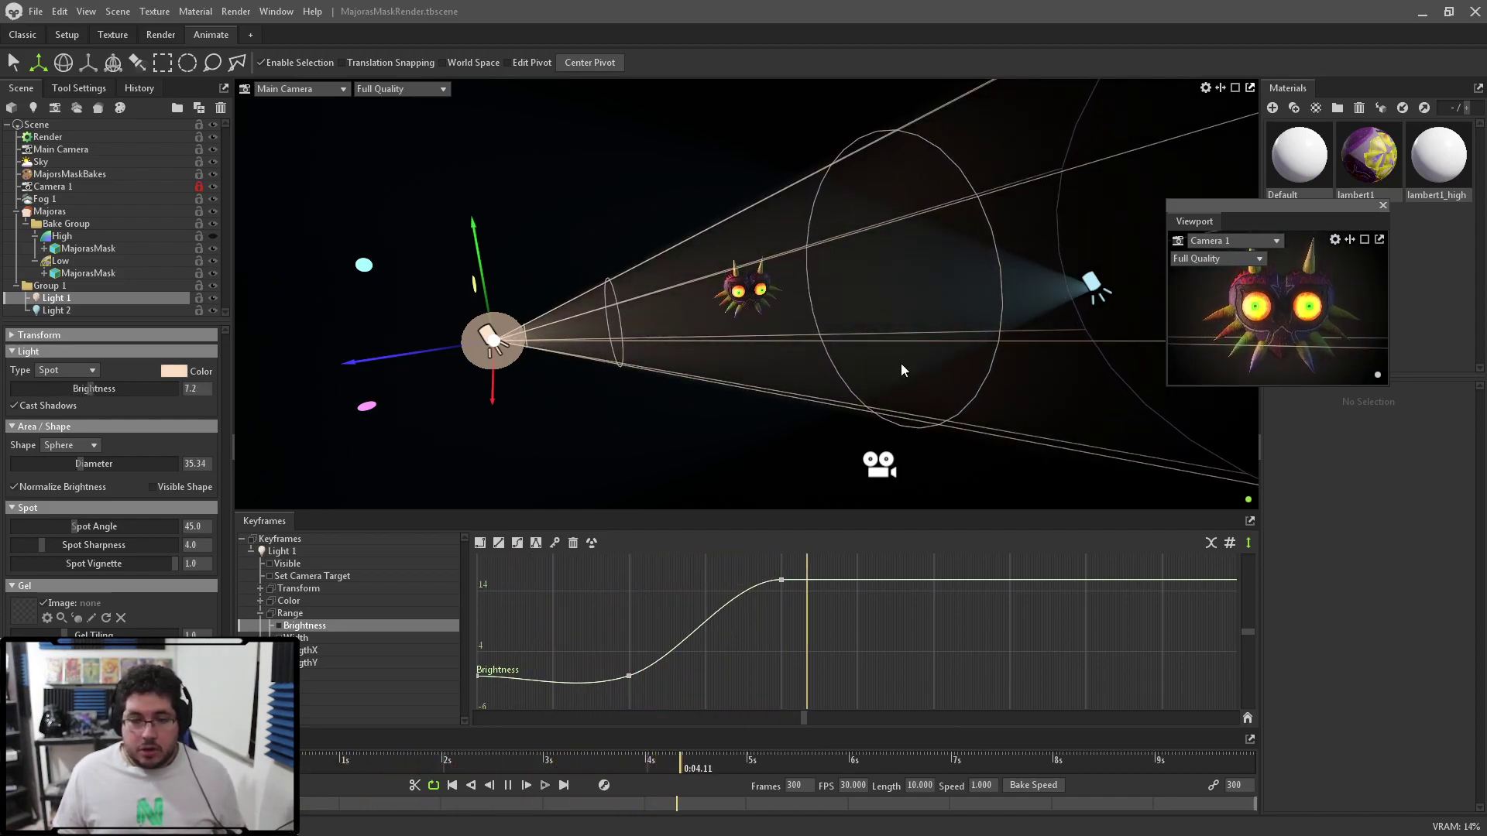
click(672, 181)
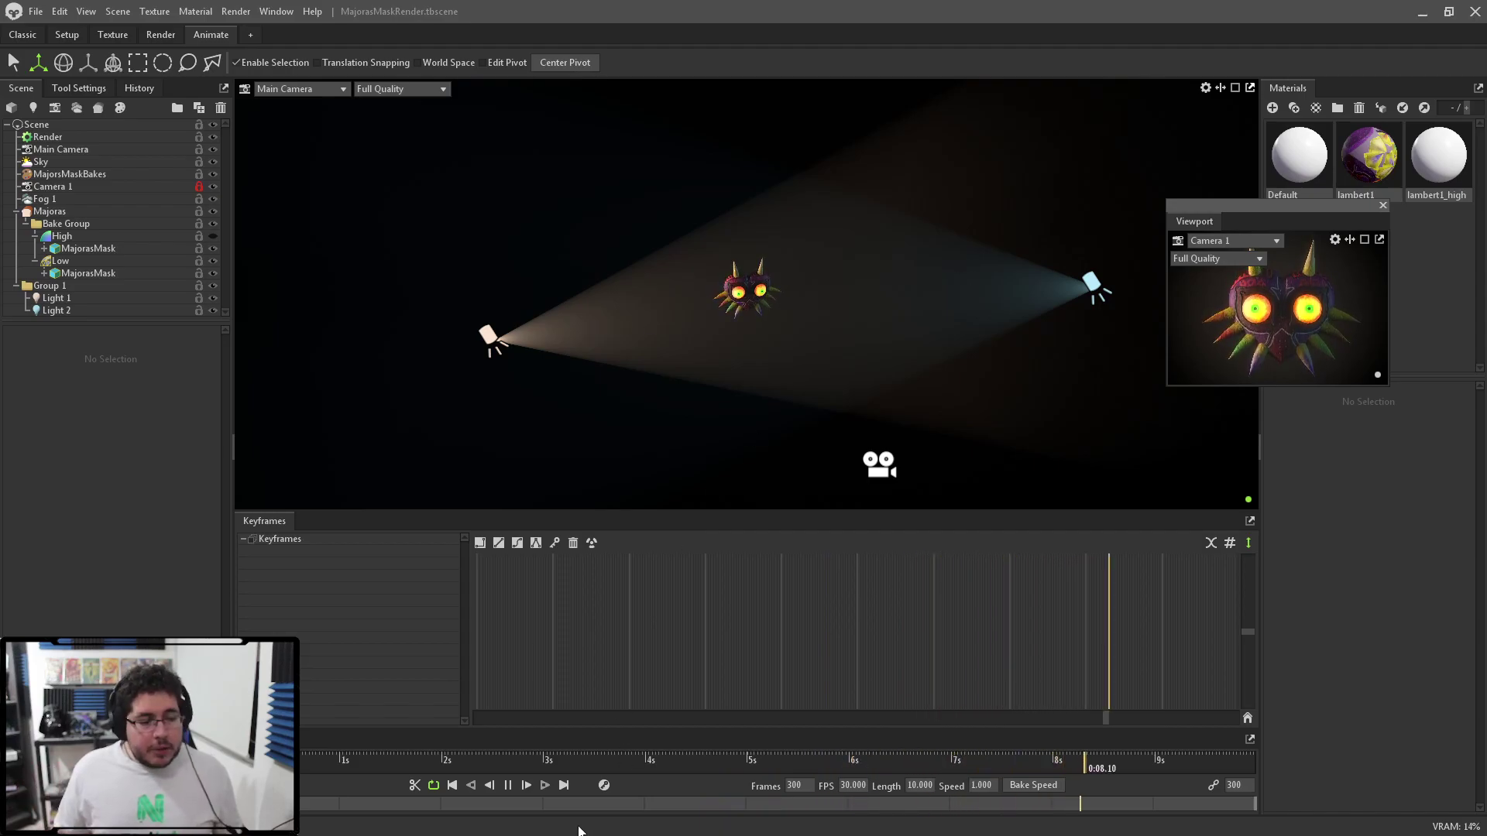
click(508, 785)
Move Light 1's last Brightness keyframe out to about 6.6 seconds and play the slower fade-in from the start.
click(56, 299)
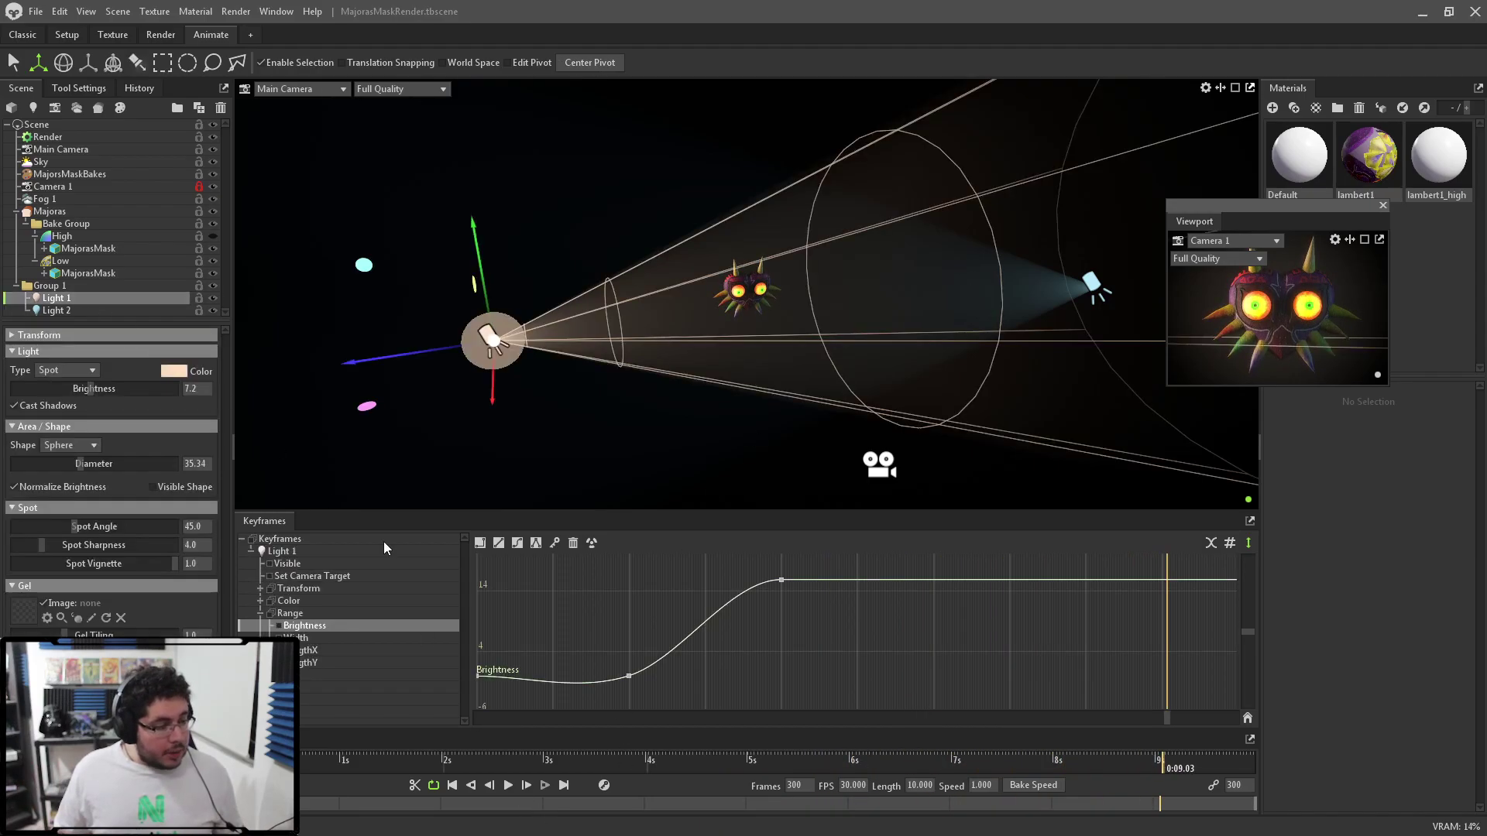
drag(778, 581, 982, 580)
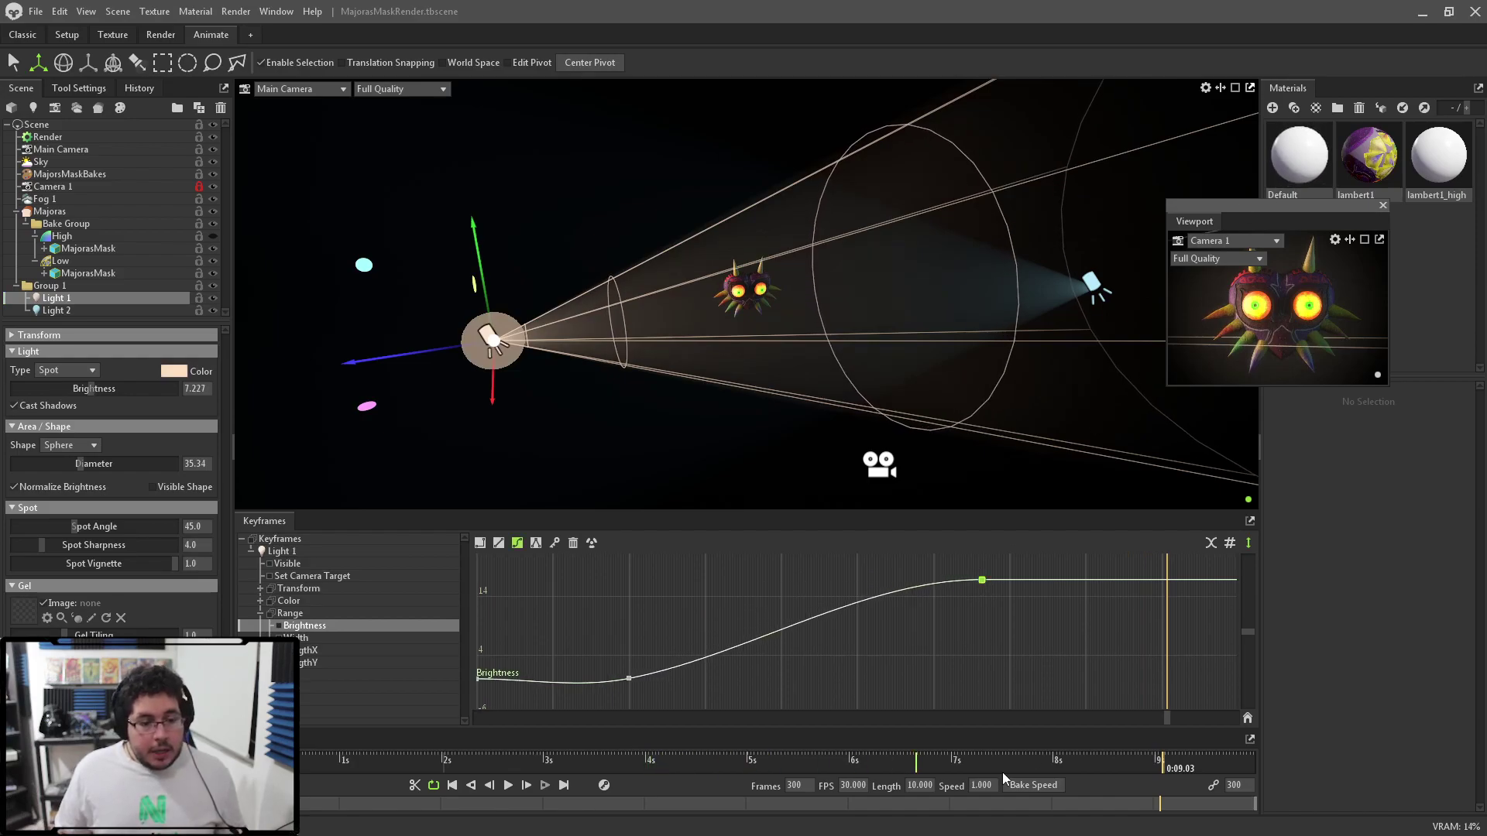
click(453, 785)
click(508, 786)
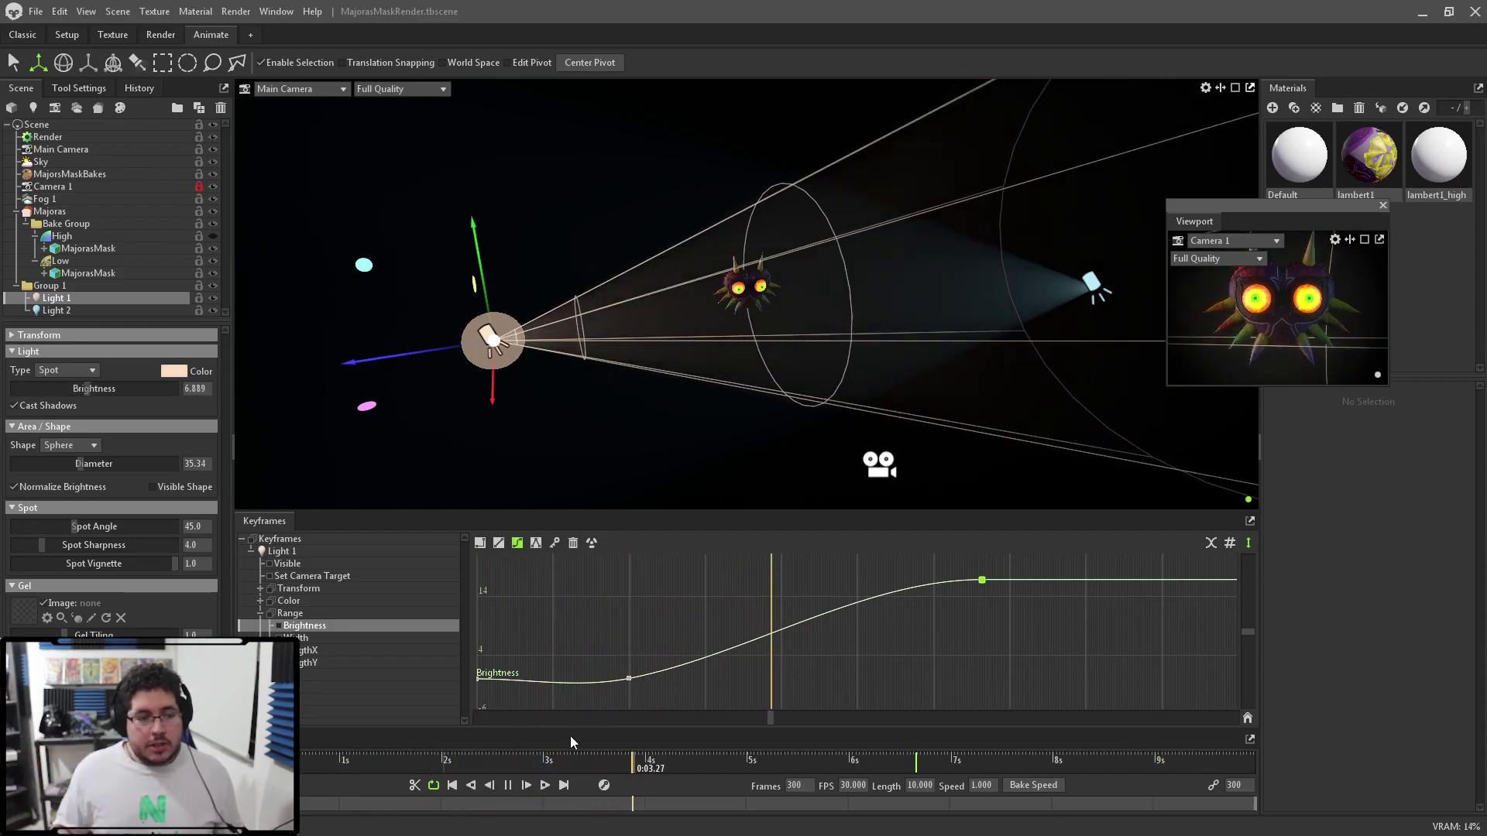
click(412, 124)
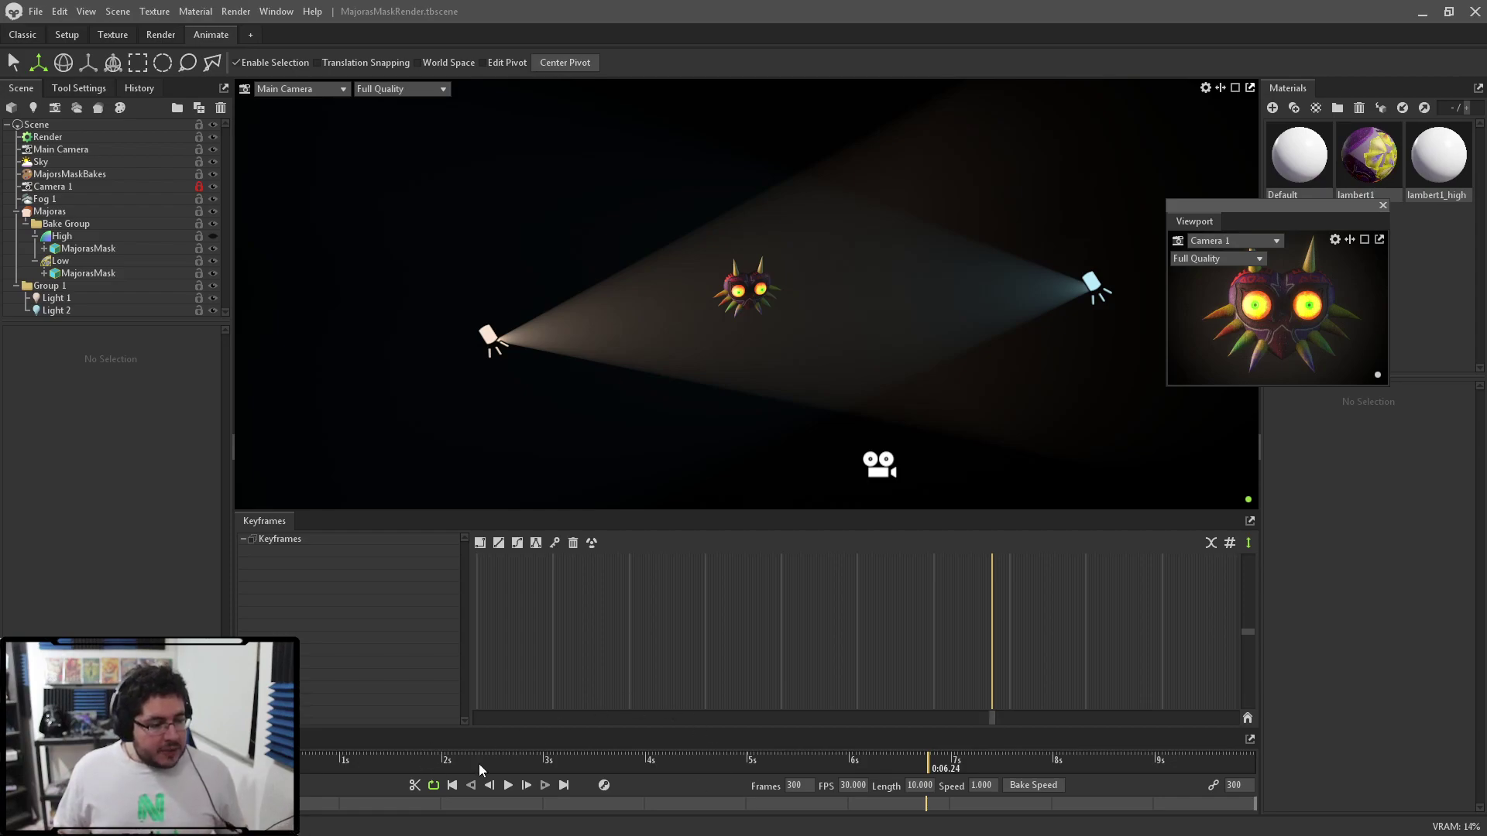
Select Group 1 containing both lights and key its Rotation Y at 0:04.01.
drag(469, 768, 647, 765)
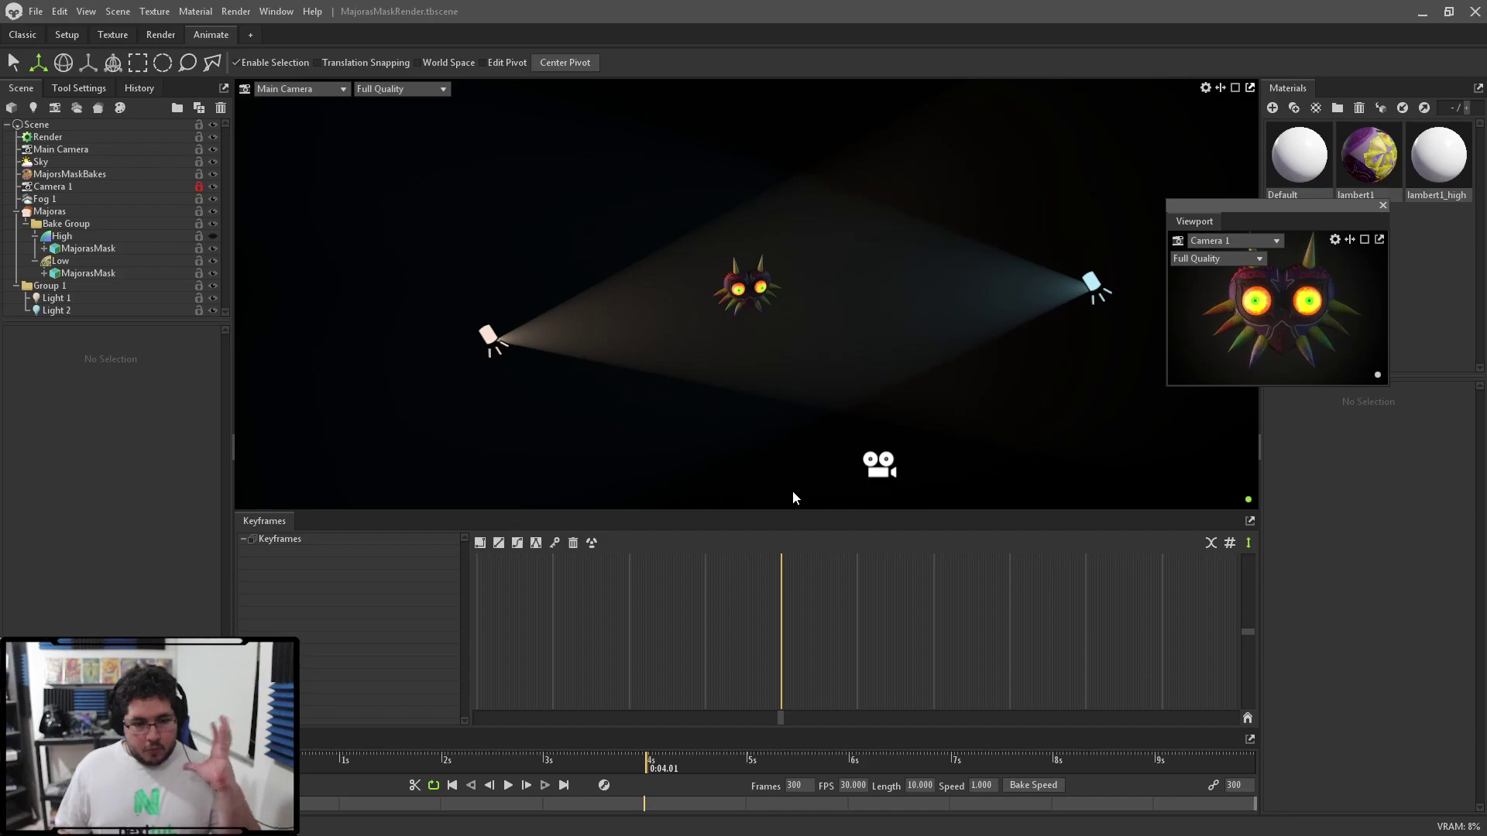
click(67, 285)
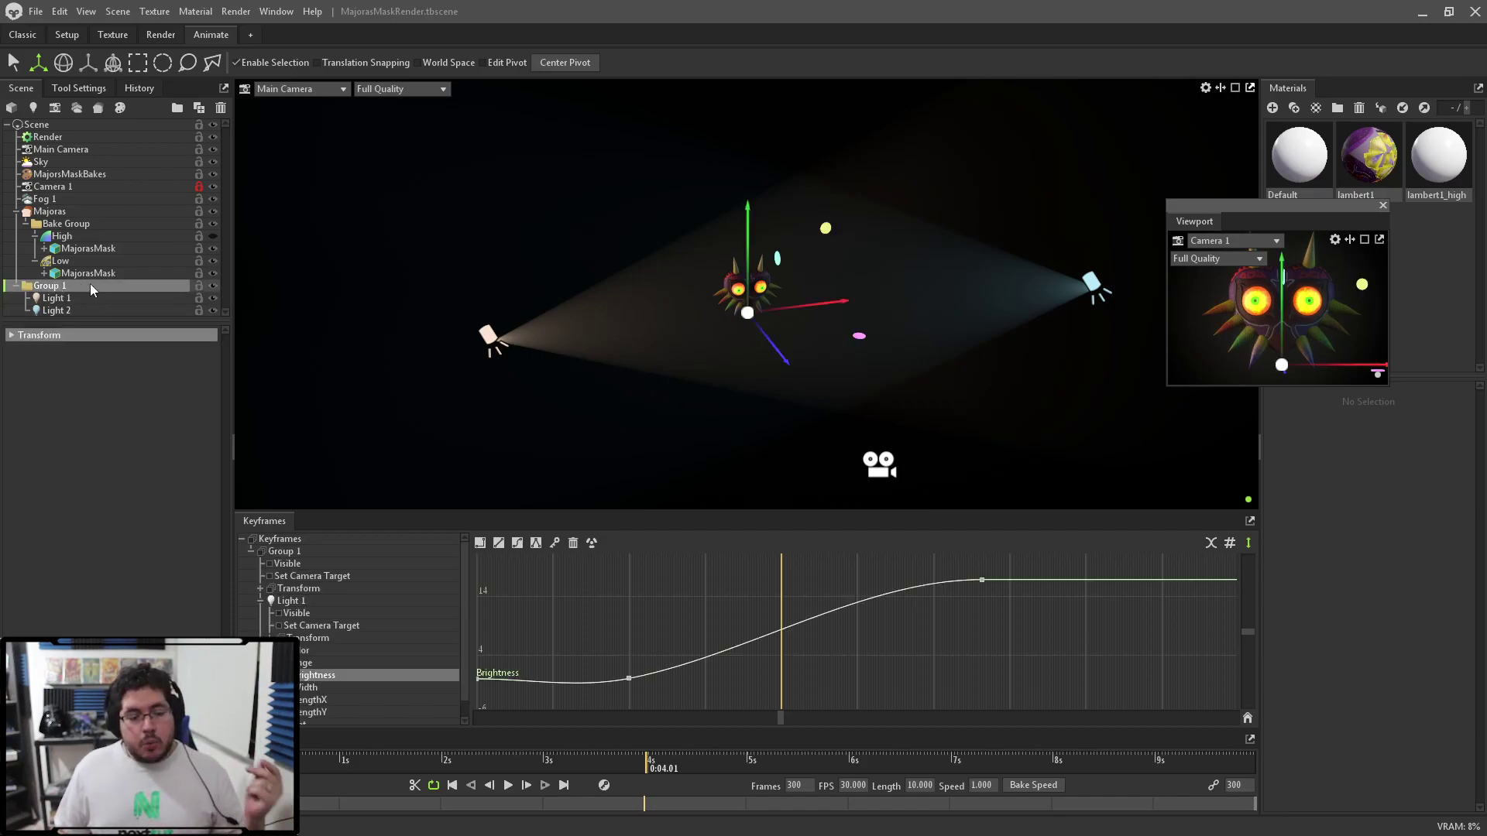
click(259, 601)
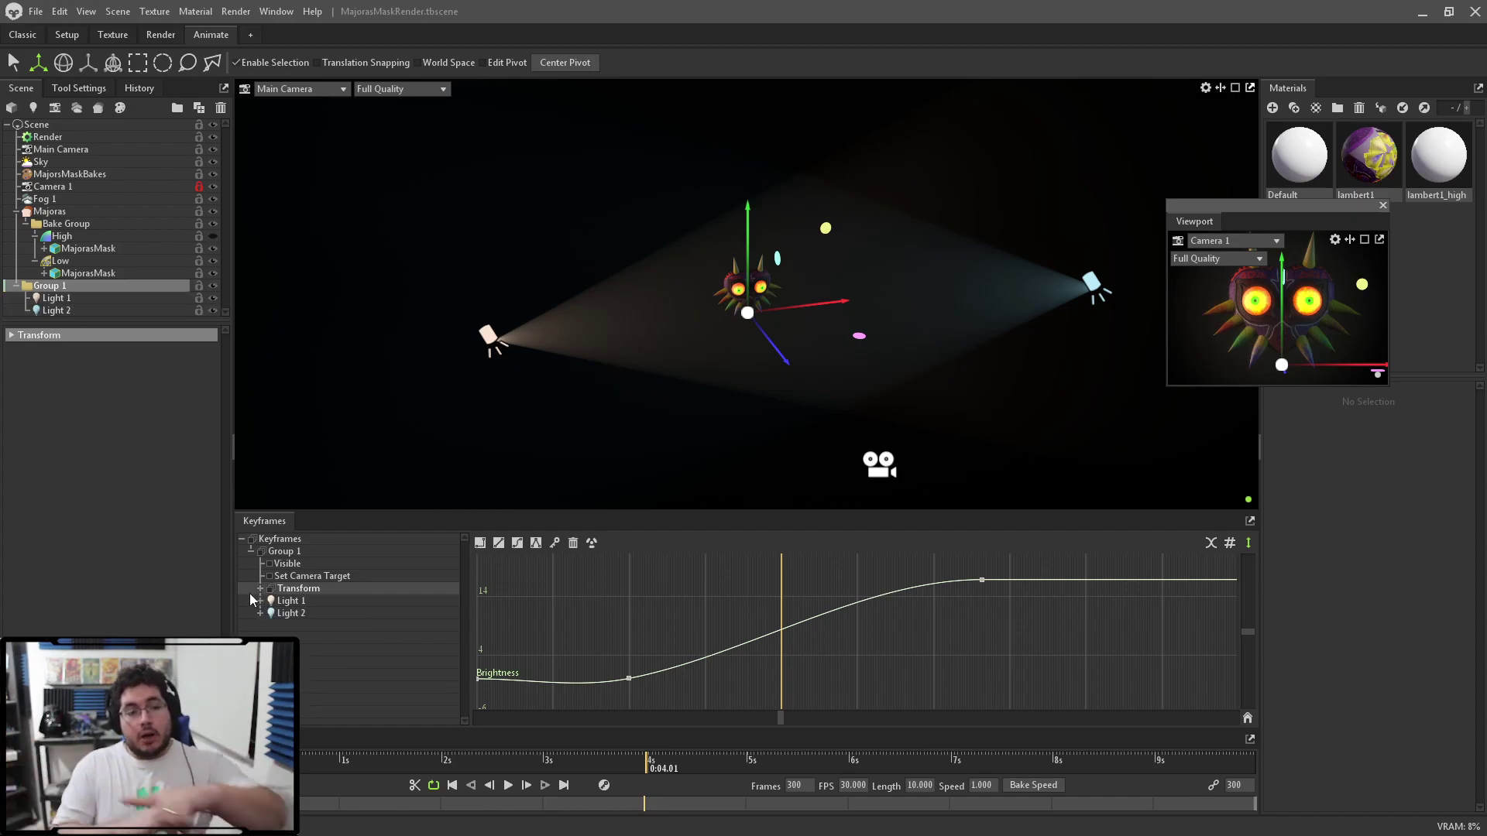
click(260, 589)
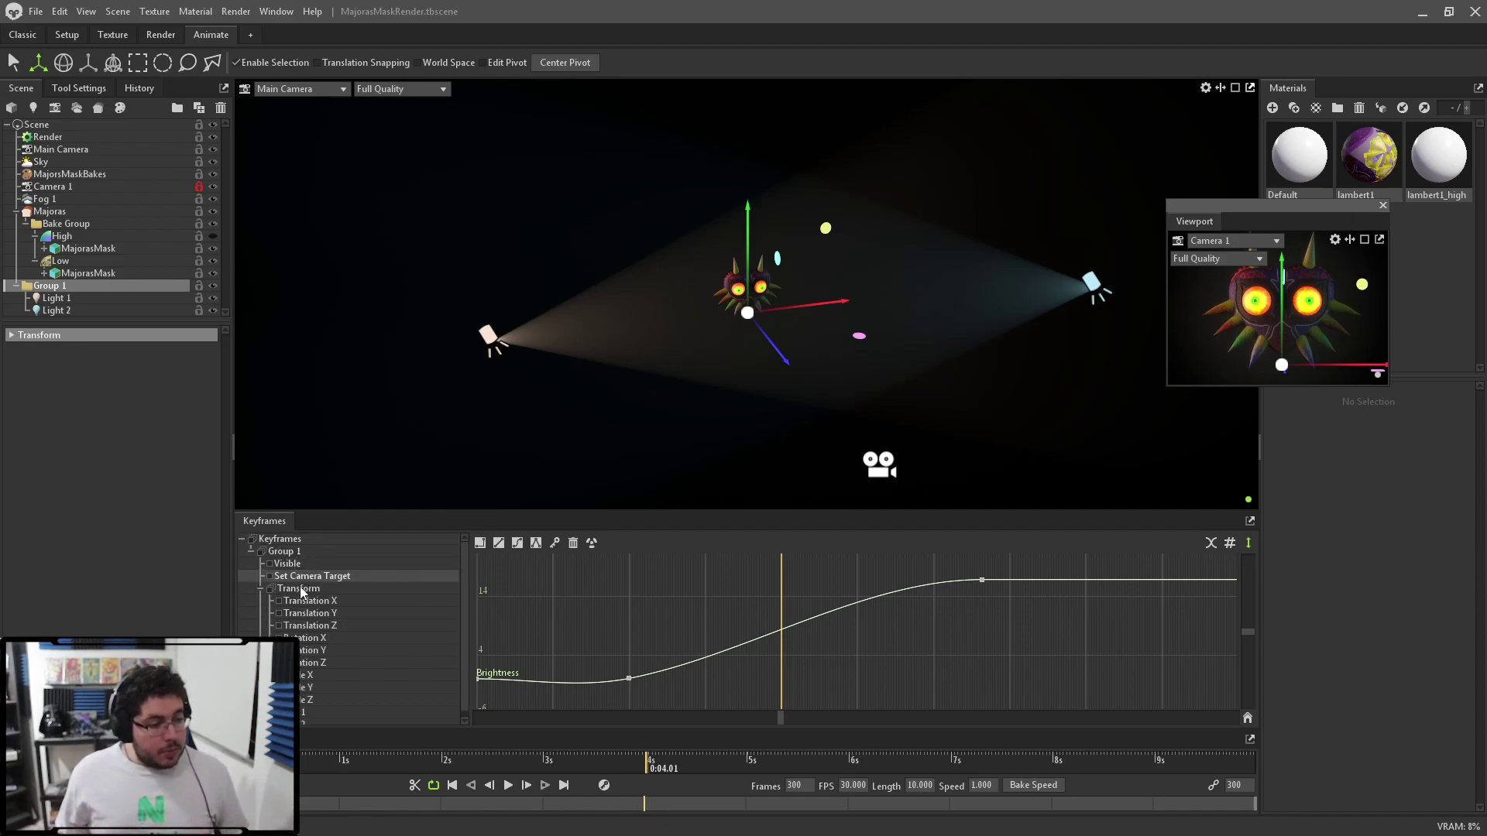
click(320, 653)
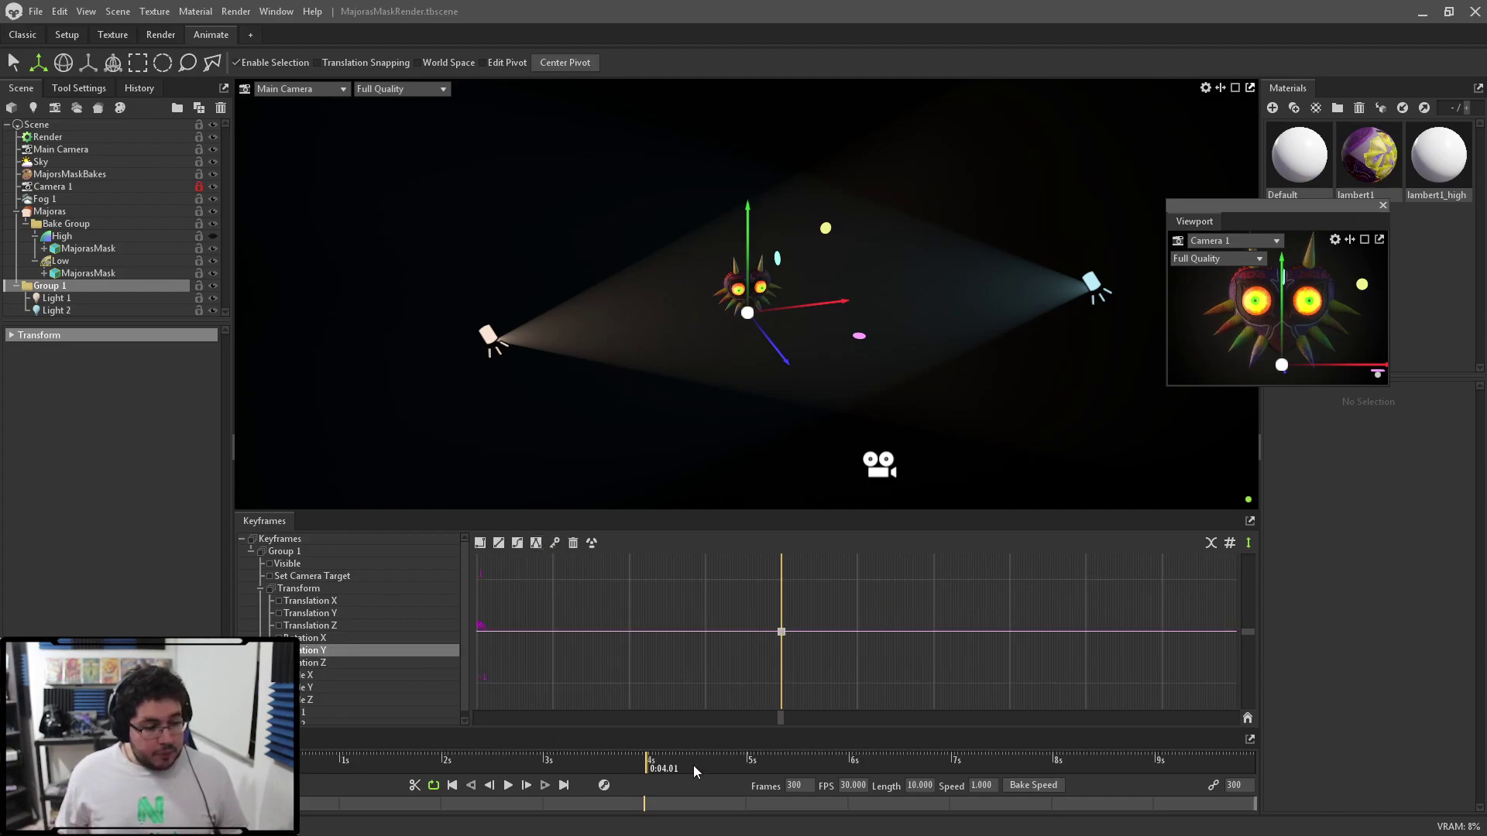
At the last frame, rotate Group 1 roughly half a turn around the mask's vertical axis and key its Rotation Y.
drag(653, 765, 1262, 746)
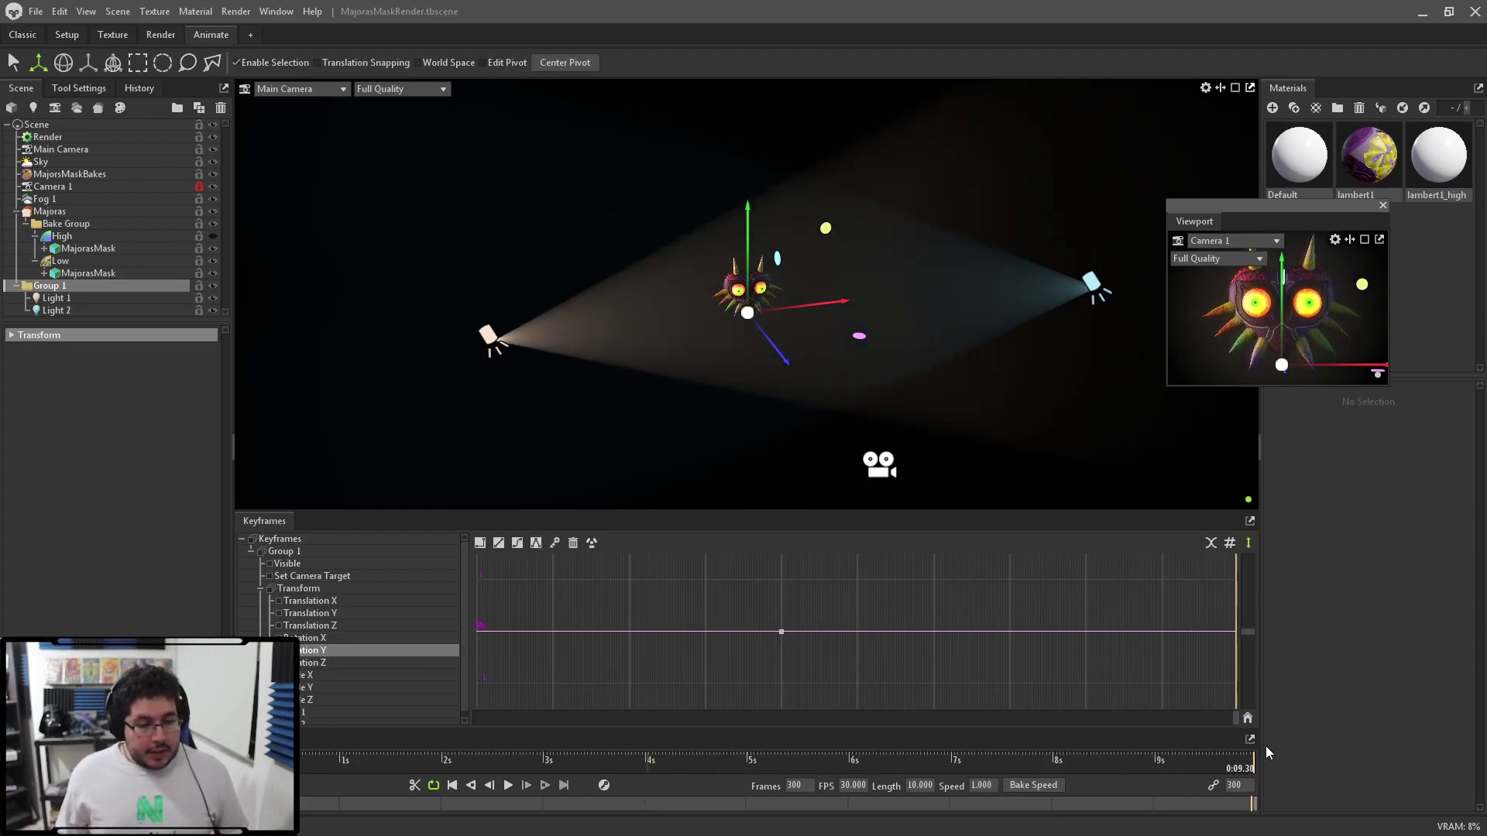
key(e)
drag(737, 345, 1063, 345)
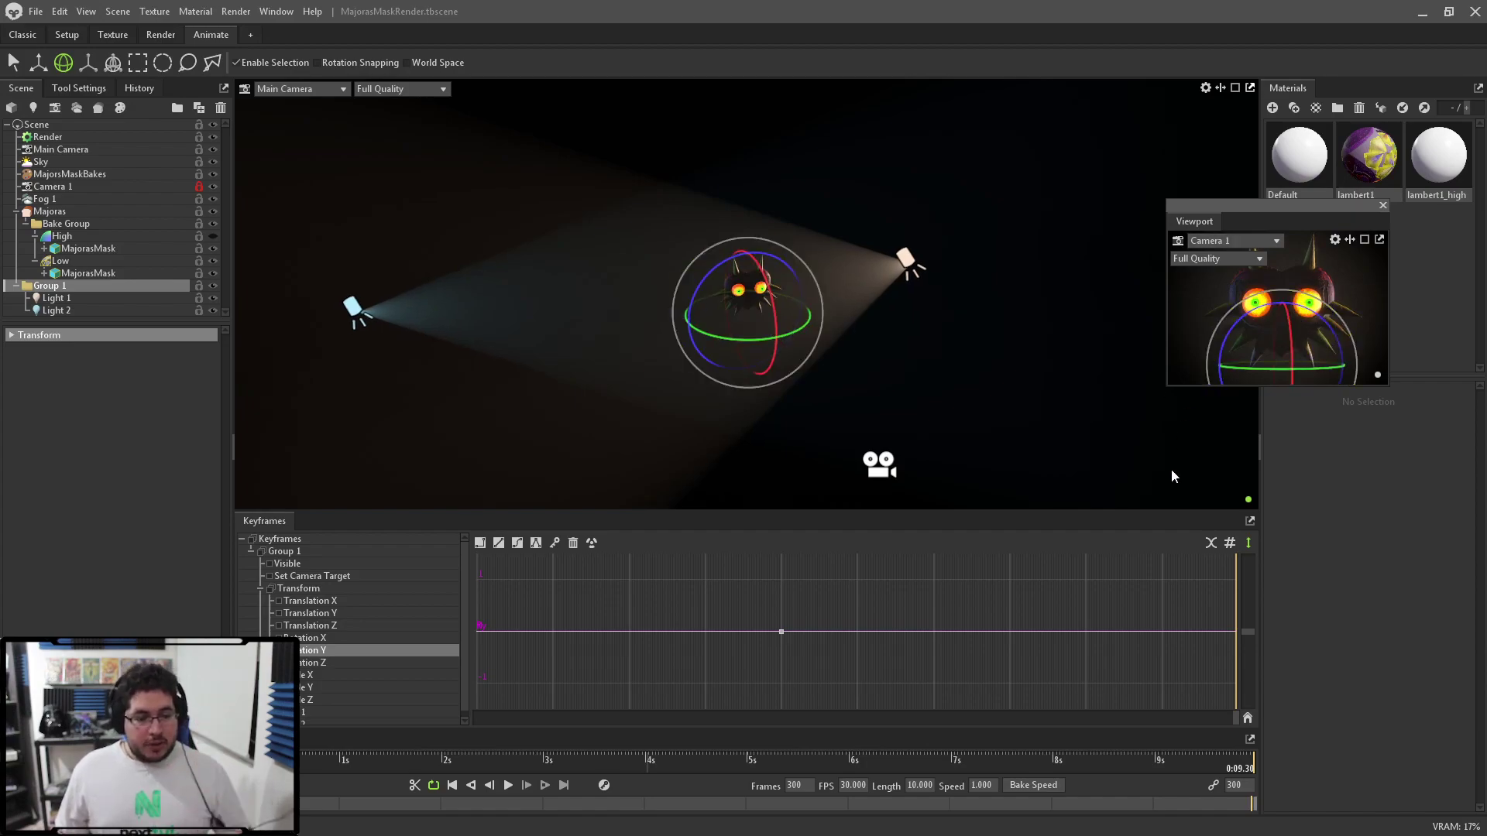
click(555, 543)
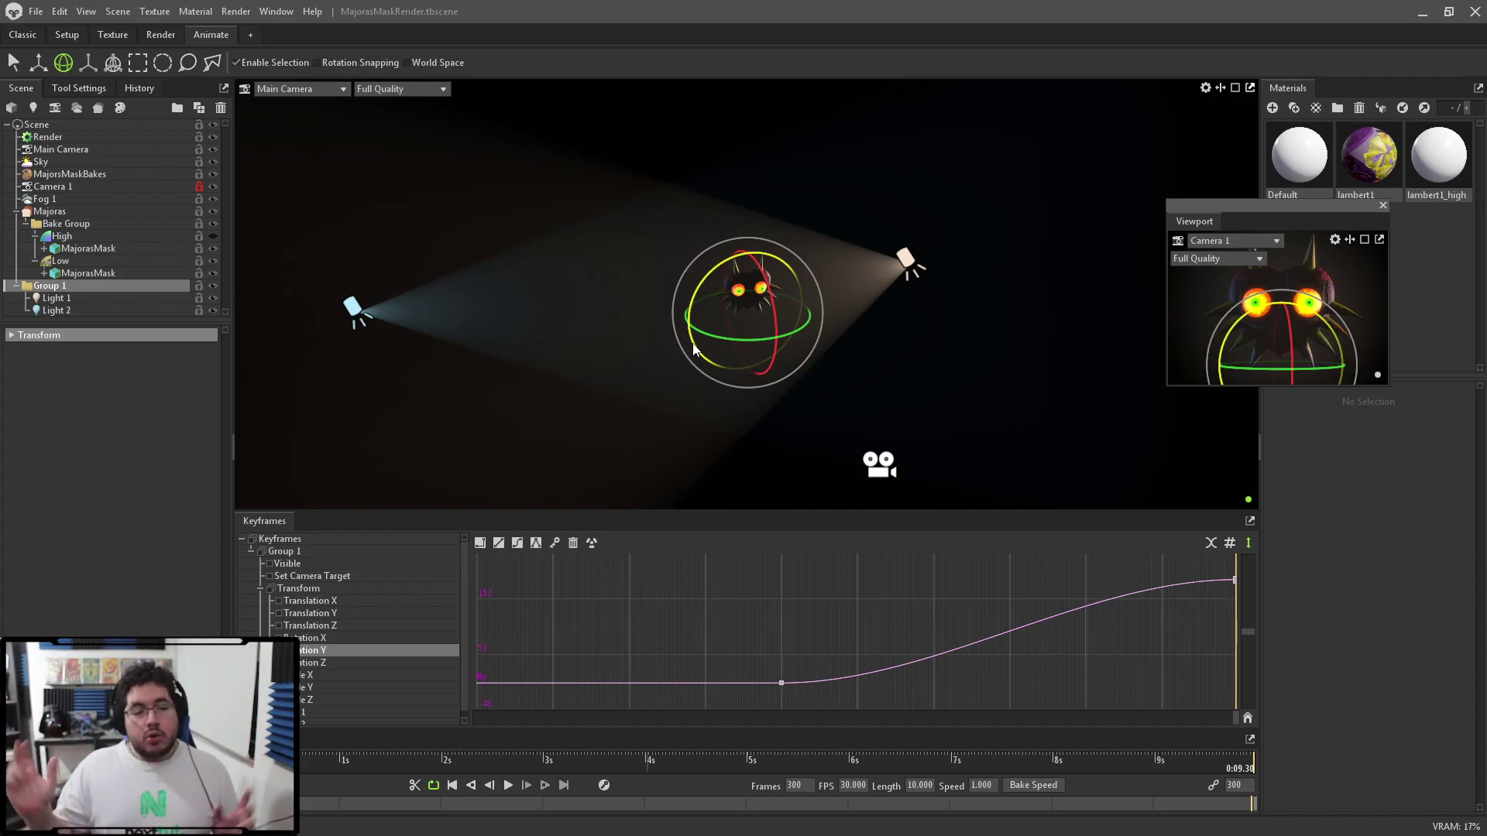
Deselect the light group, then enlarge the floating Camera 1 viewport and place it over the middle of the main viewport.
click(1046, 388)
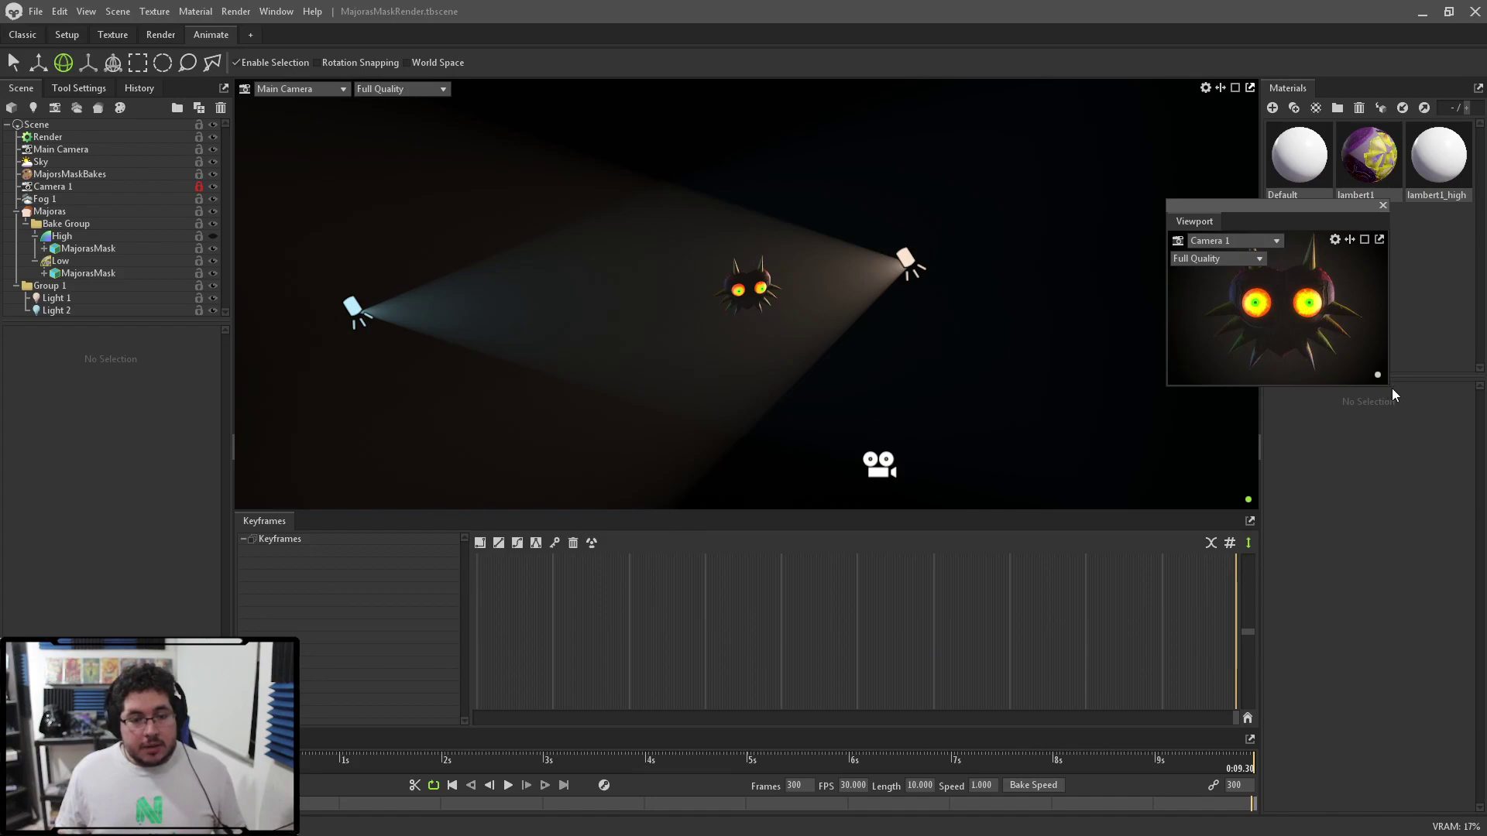
drag(1388, 385, 1483, 538)
drag(1334, 211, 699, 115)
drag(906, 454, 1039, 554)
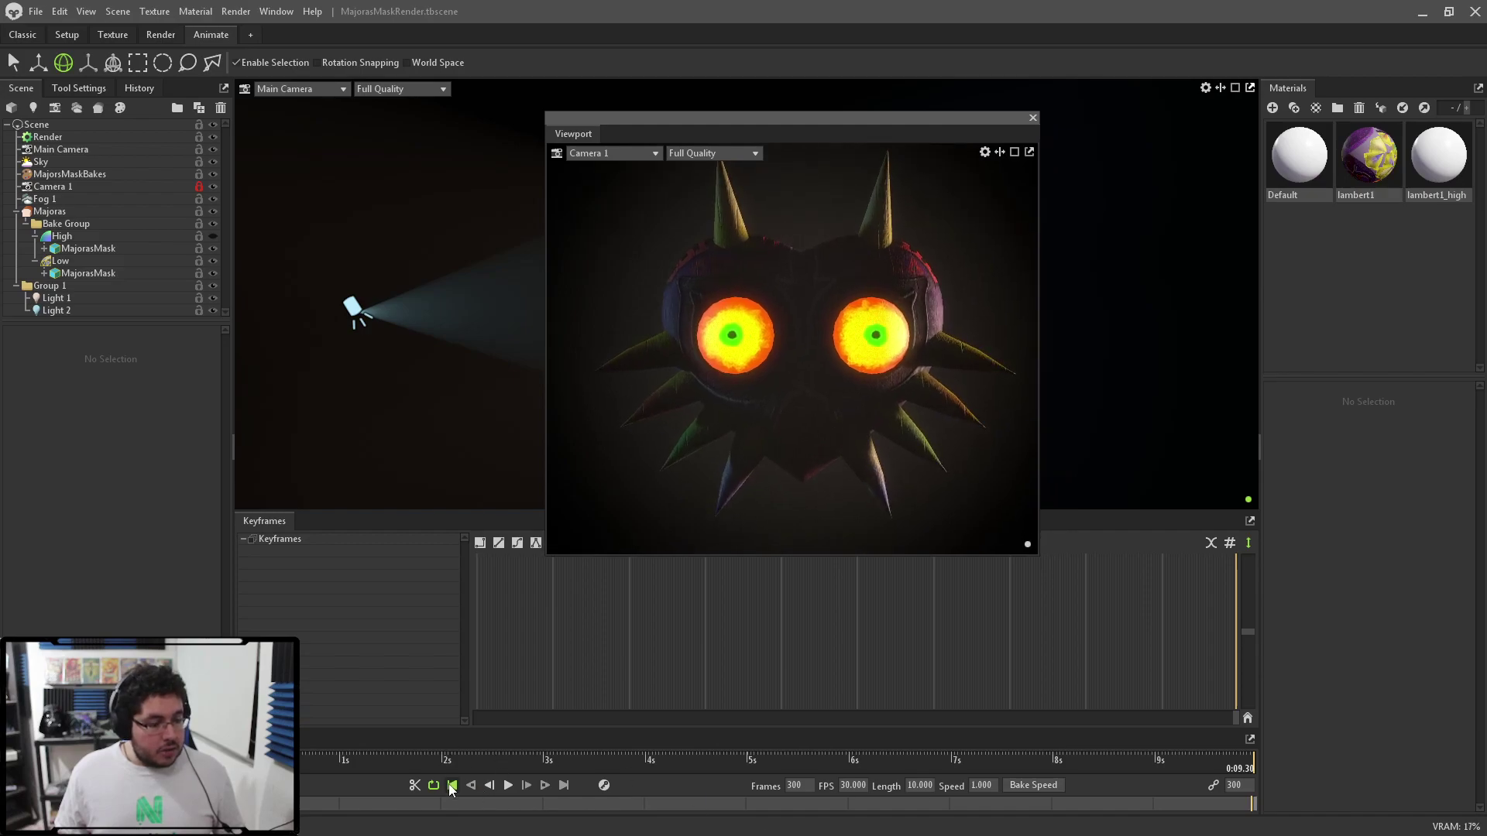
Play the animation from the start in the Camera 1 view, then stop and return to the first frame.
click(451, 785)
click(508, 785)
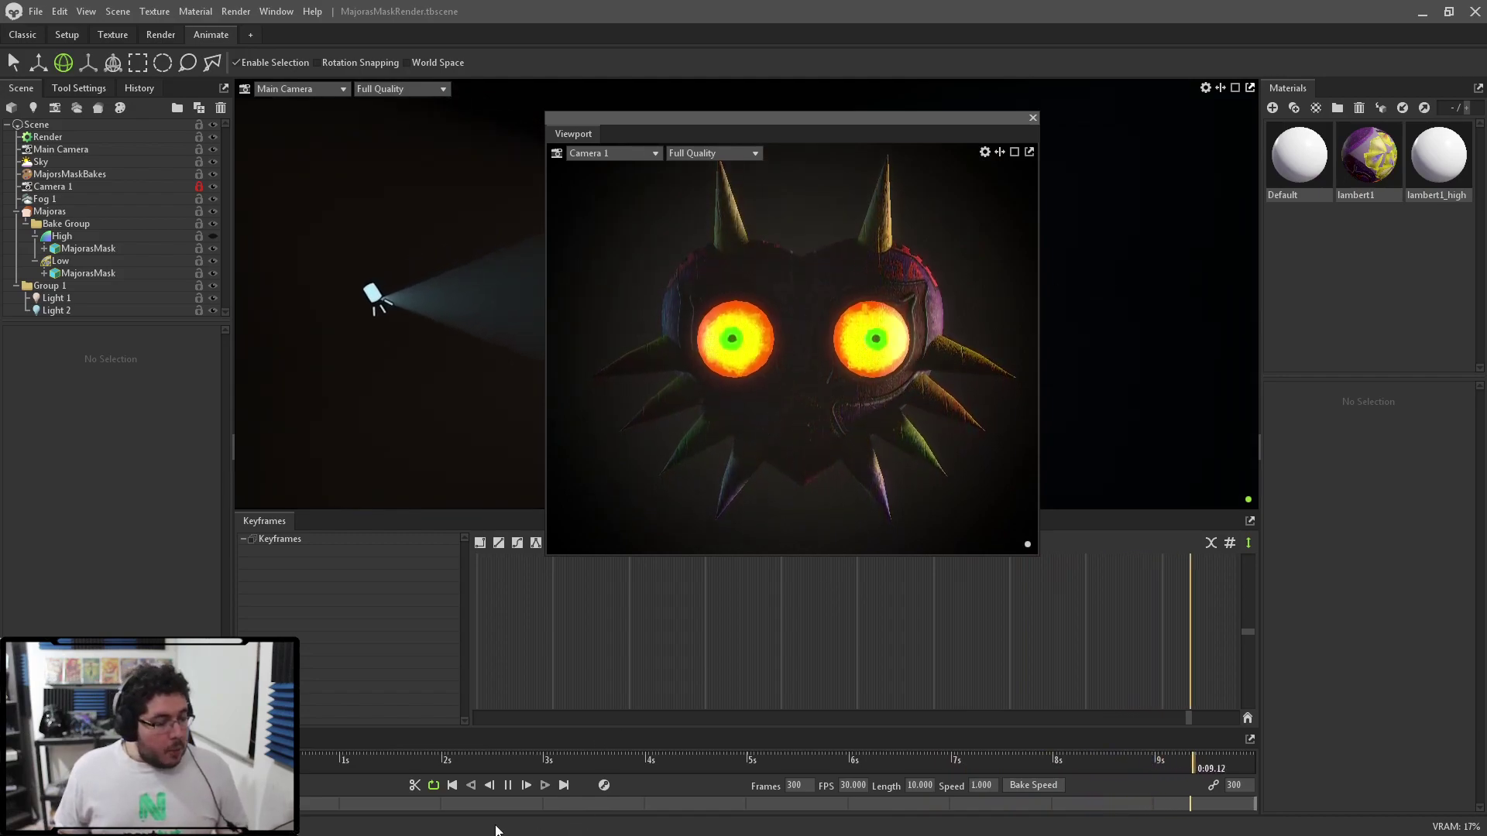
click(508, 786)
click(452, 785)
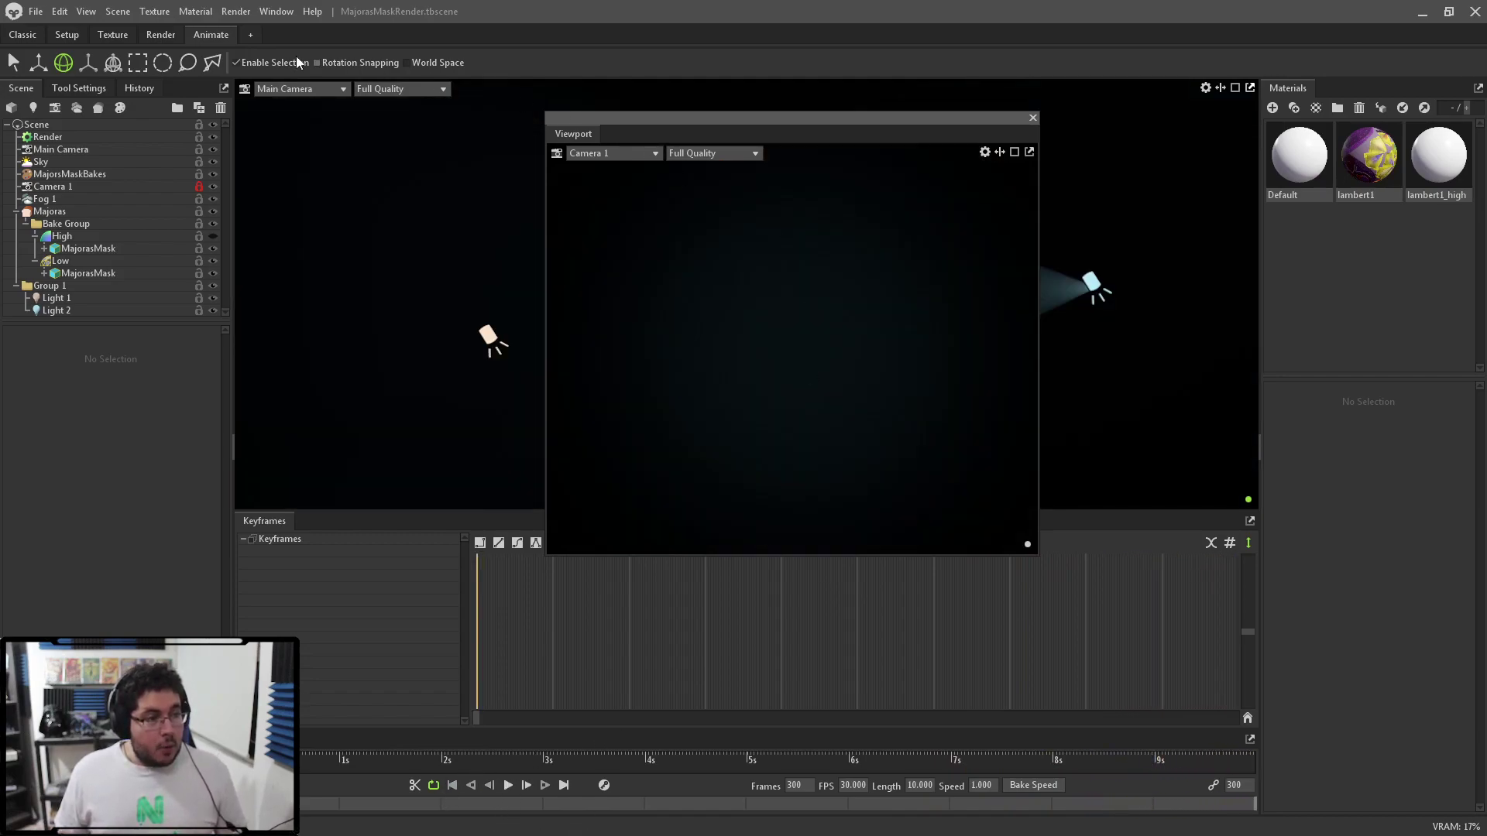
Enable Use Ray Tracing in the lighting settings of the scene's Render object.
click(624, 154)
click(700, 151)
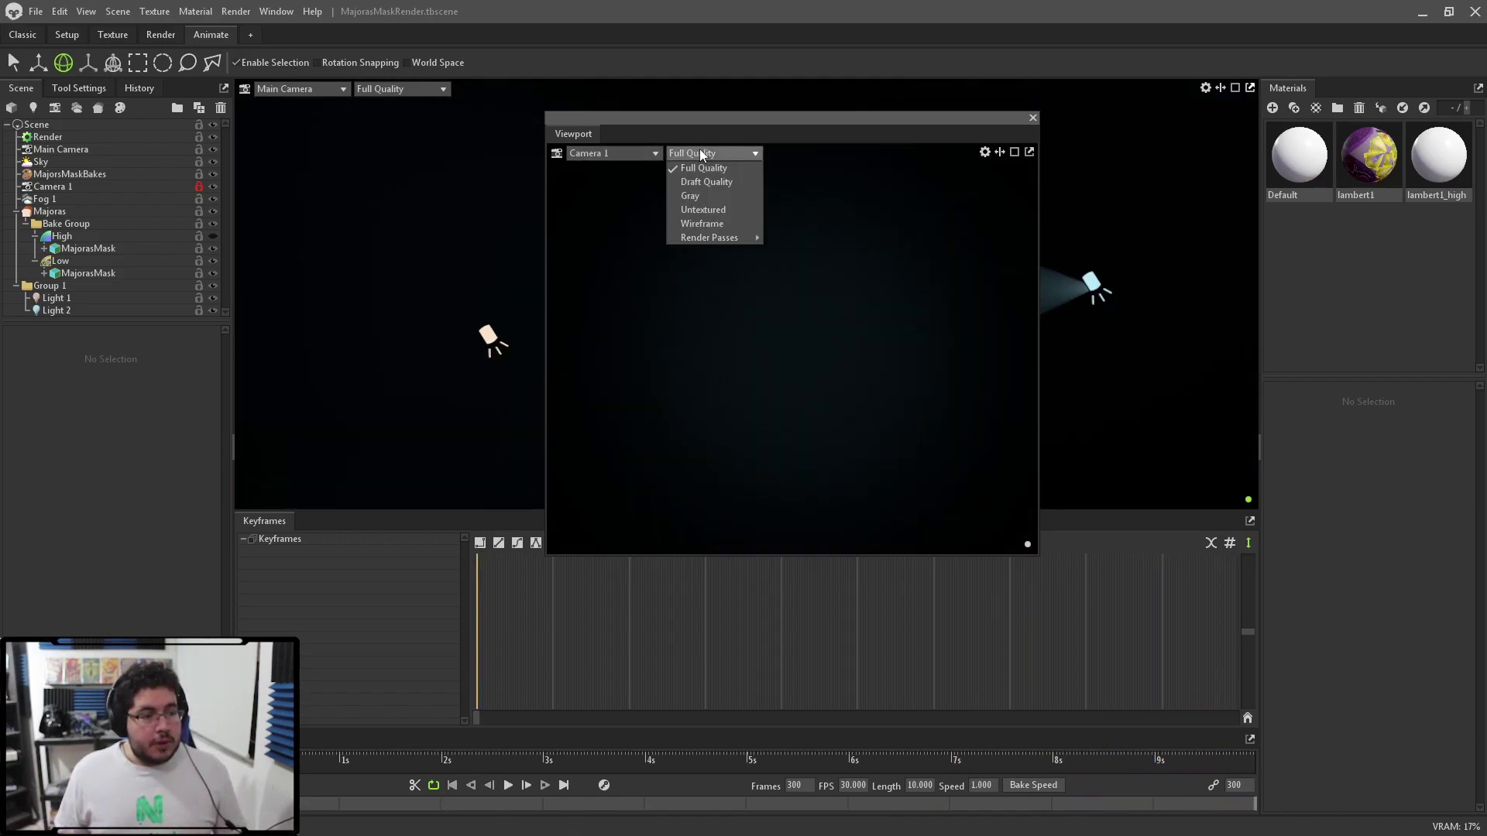
click(72, 140)
click(19, 370)
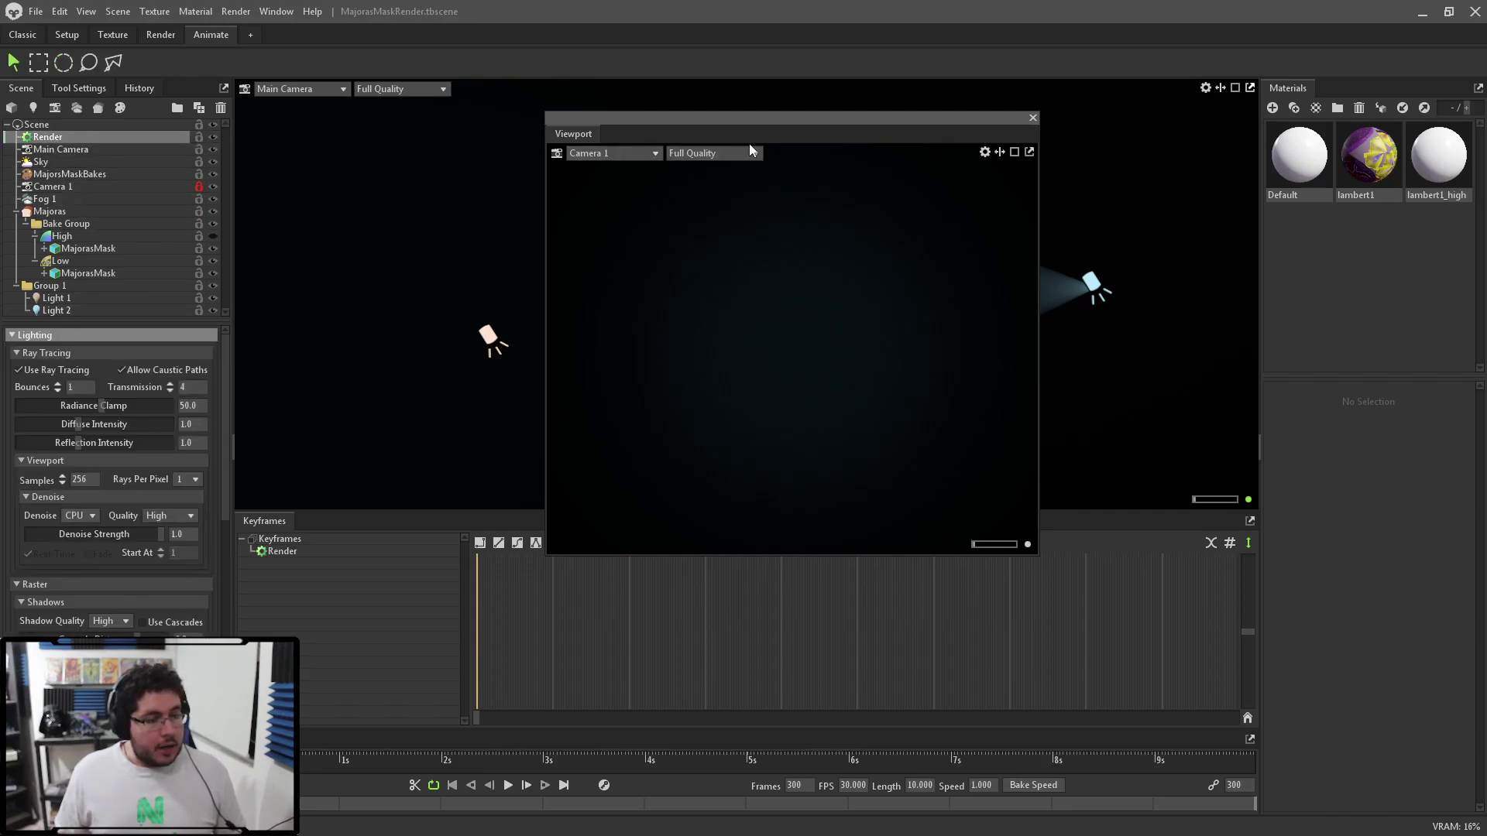
Check the ray-traced mask at 0:03.22 and 0:04.18, then play part of the animation and pause it.
click(616, 762)
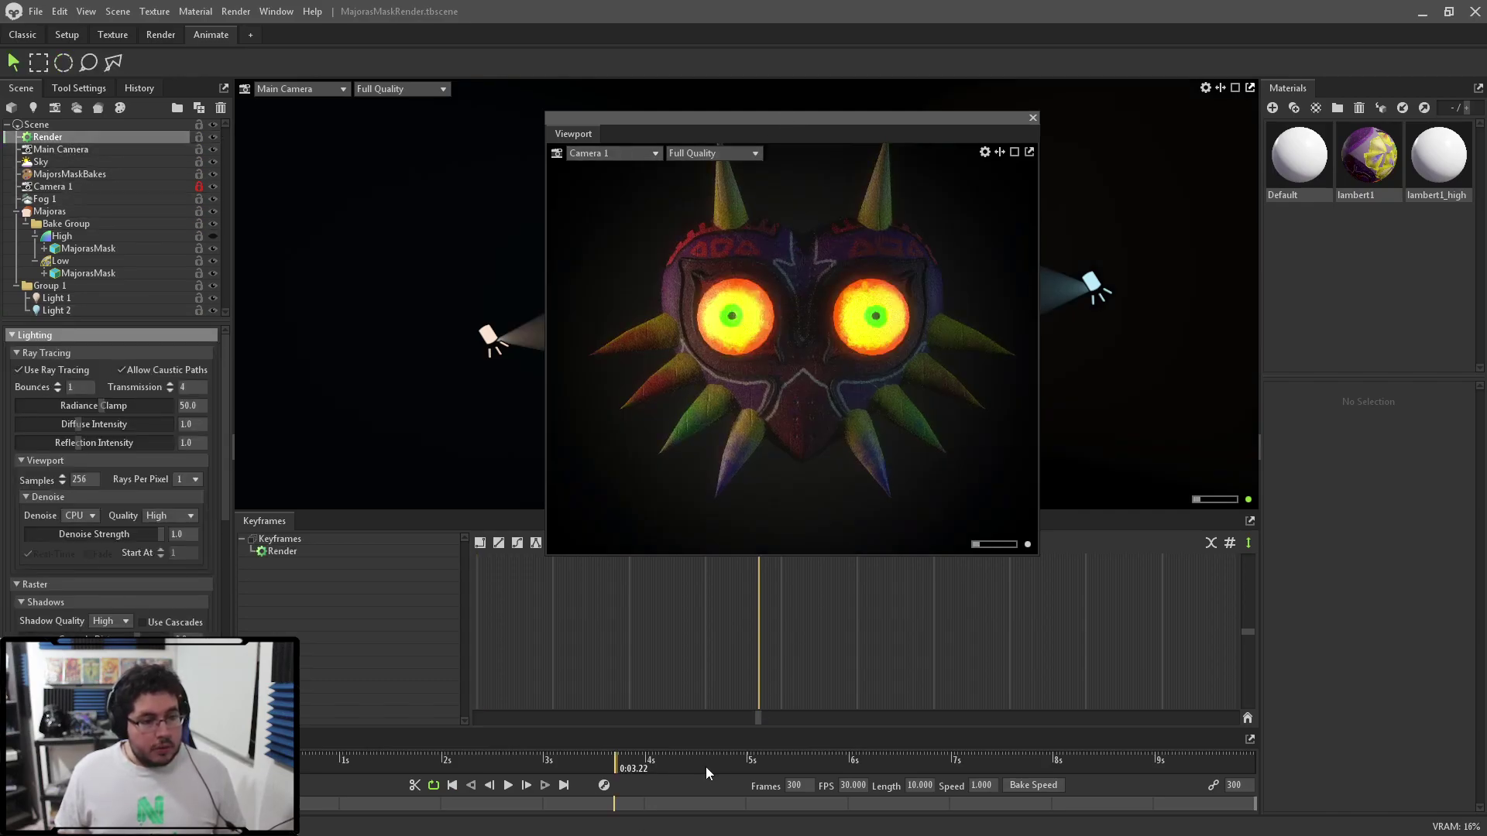
click(705, 765)
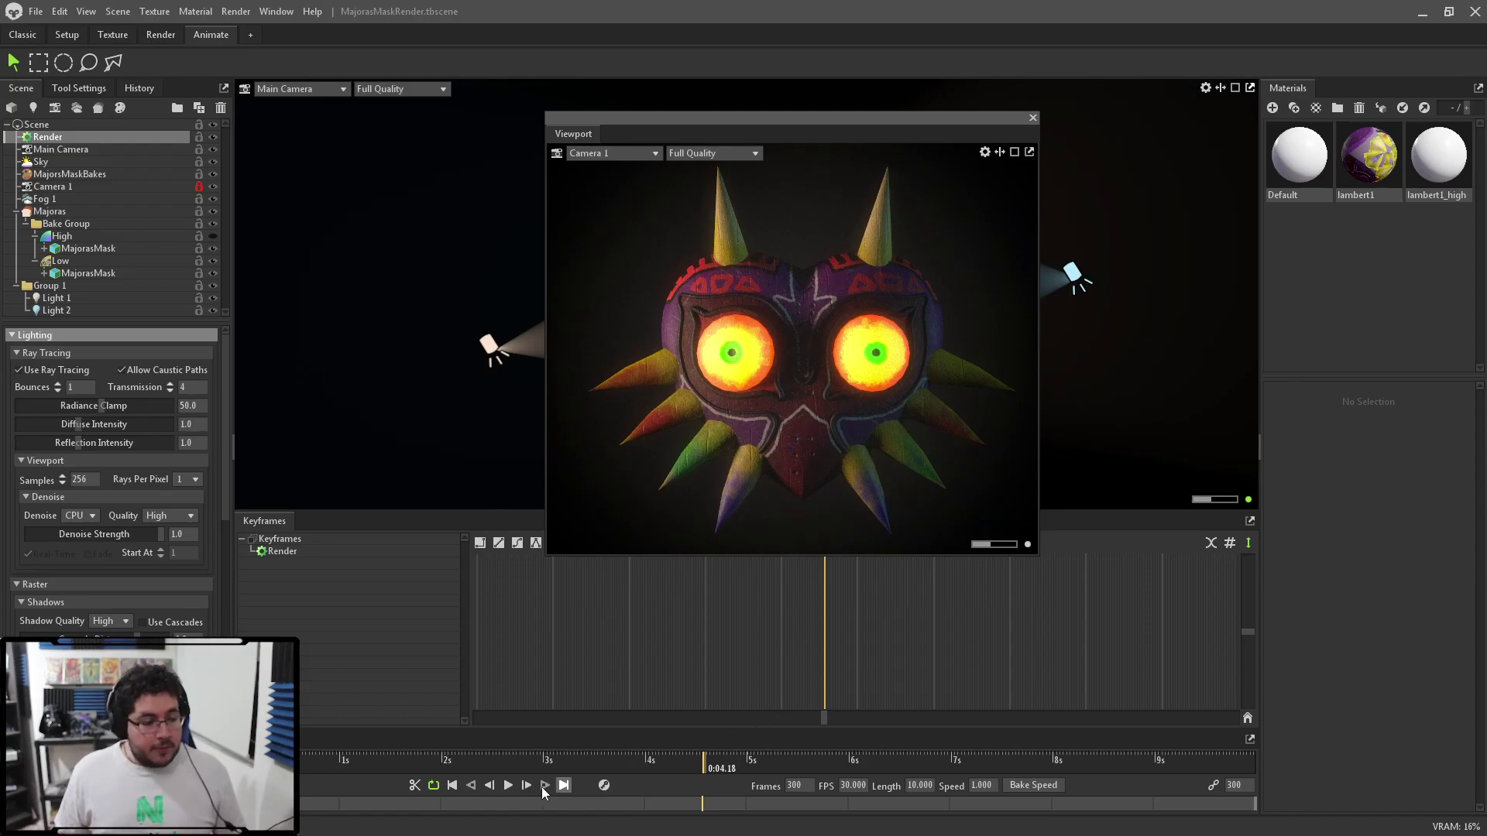
click(509, 786)
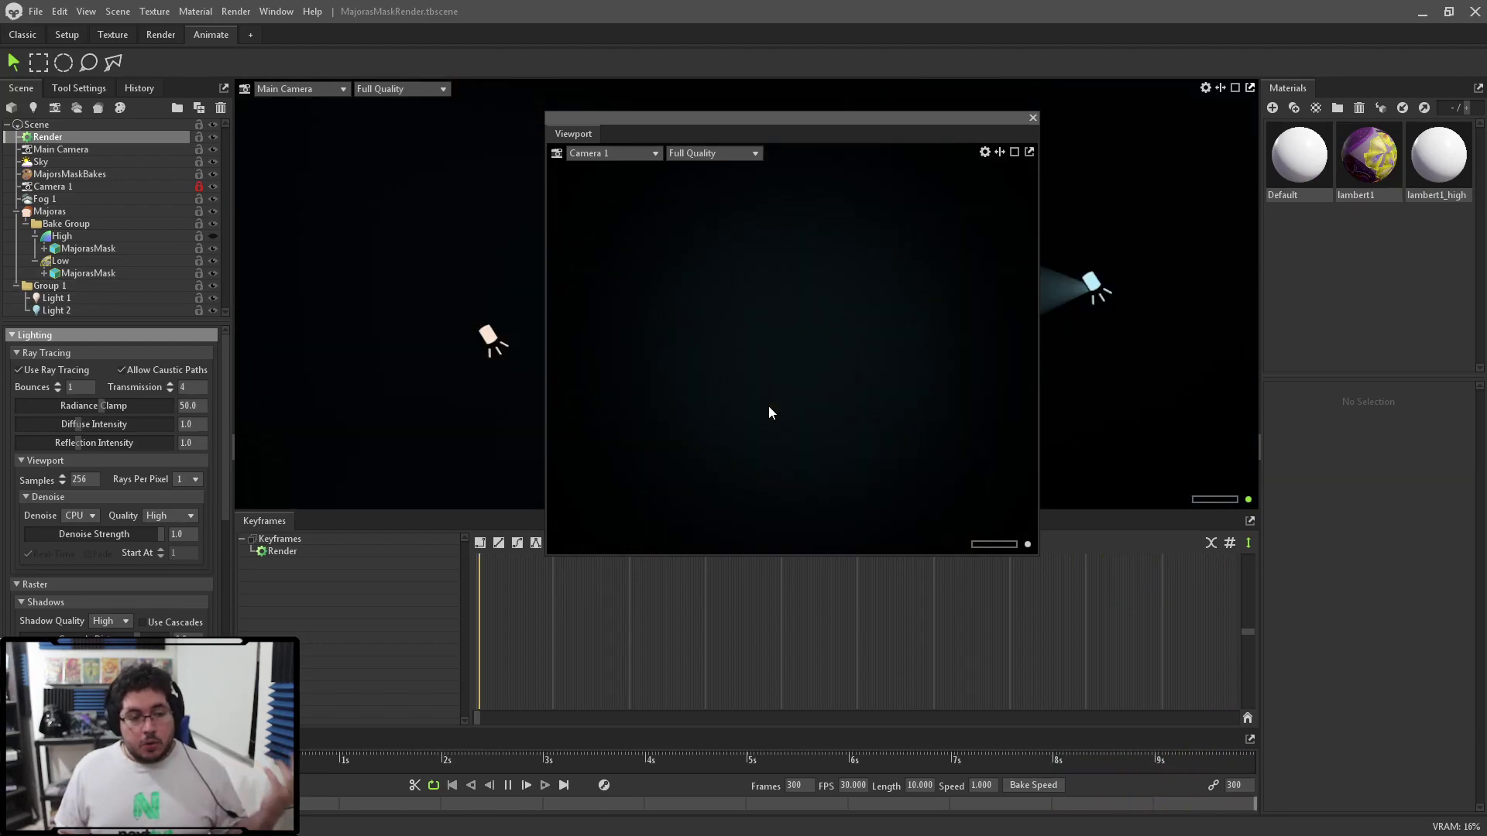
click(508, 786)
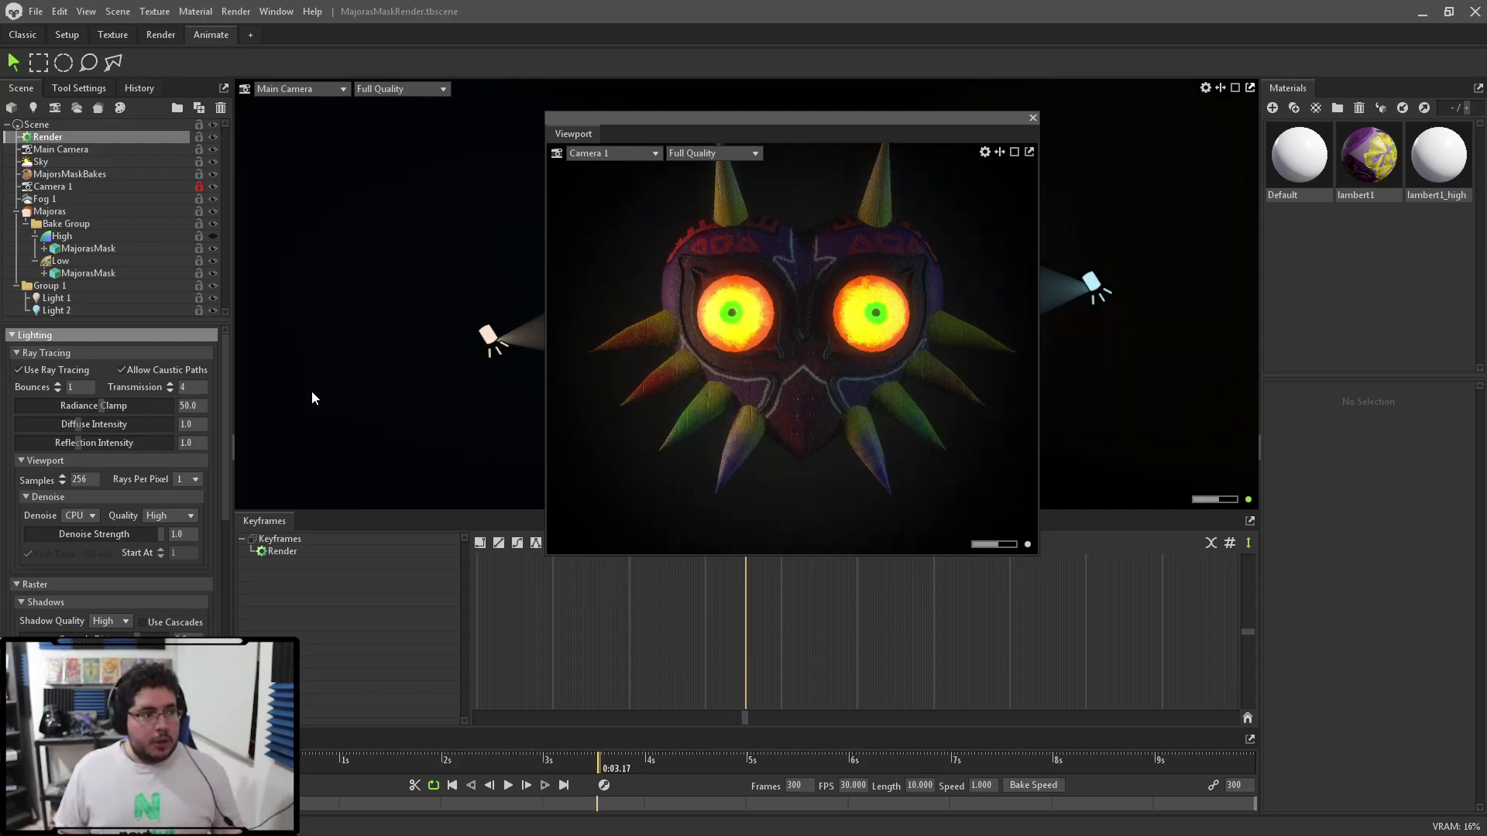
Set the compression quality to 100 for the MPEG4 video output of the Render object.
scroll(85, 559, down, 8)
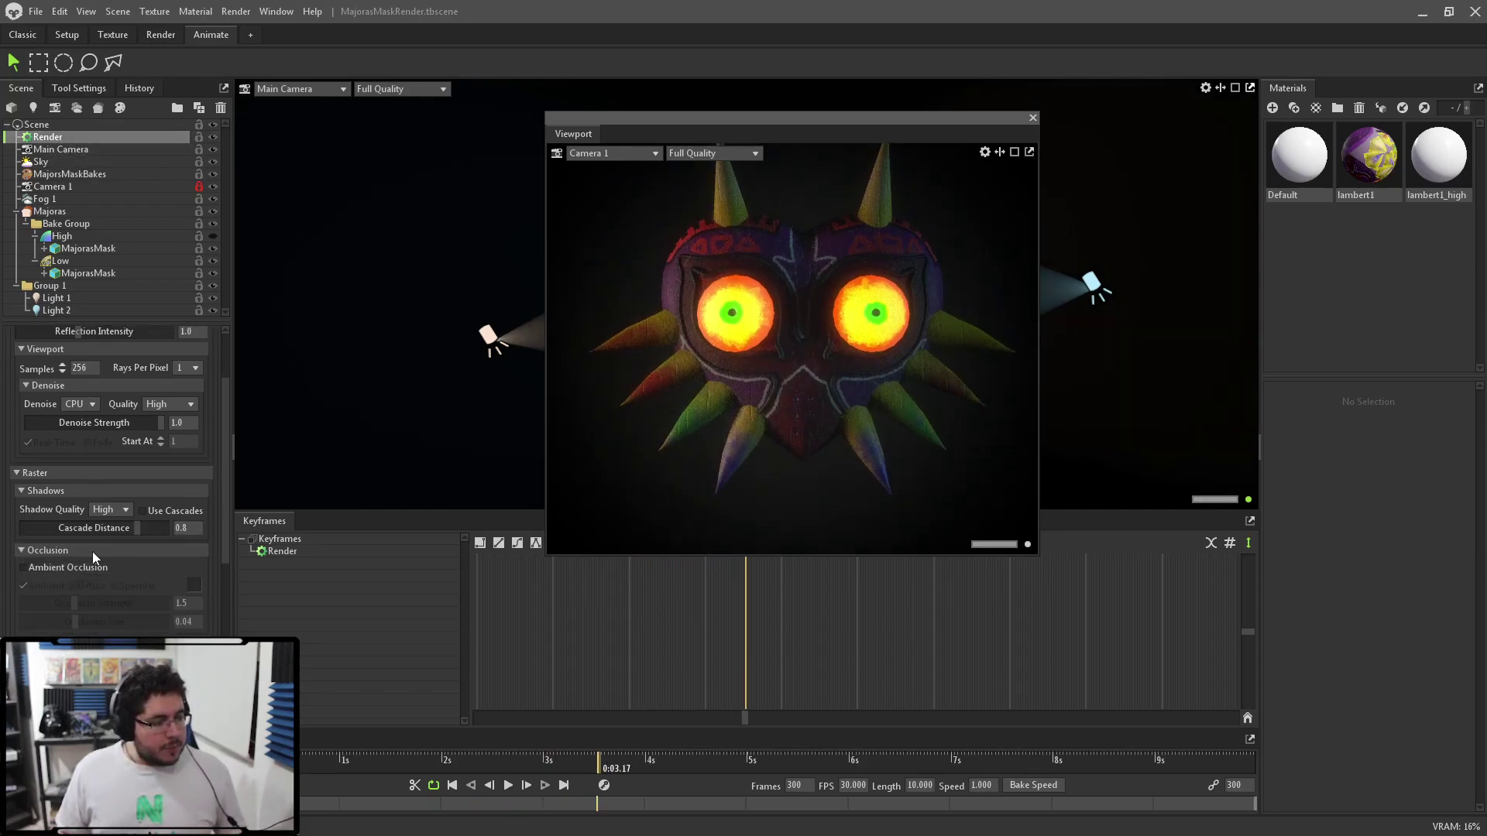
scroll(93, 588, down, 7)
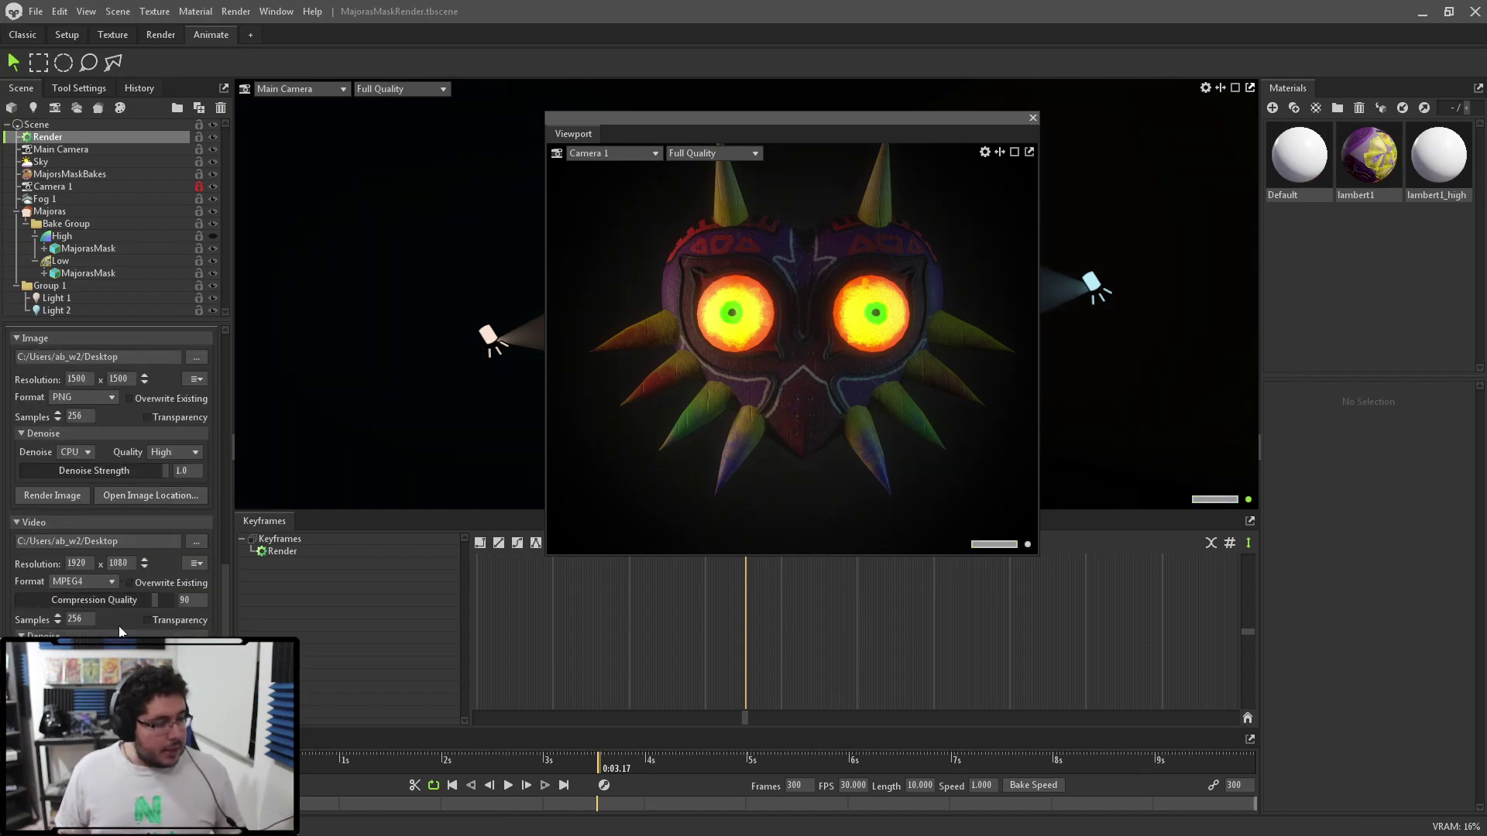
scroll(155, 632, down, 3)
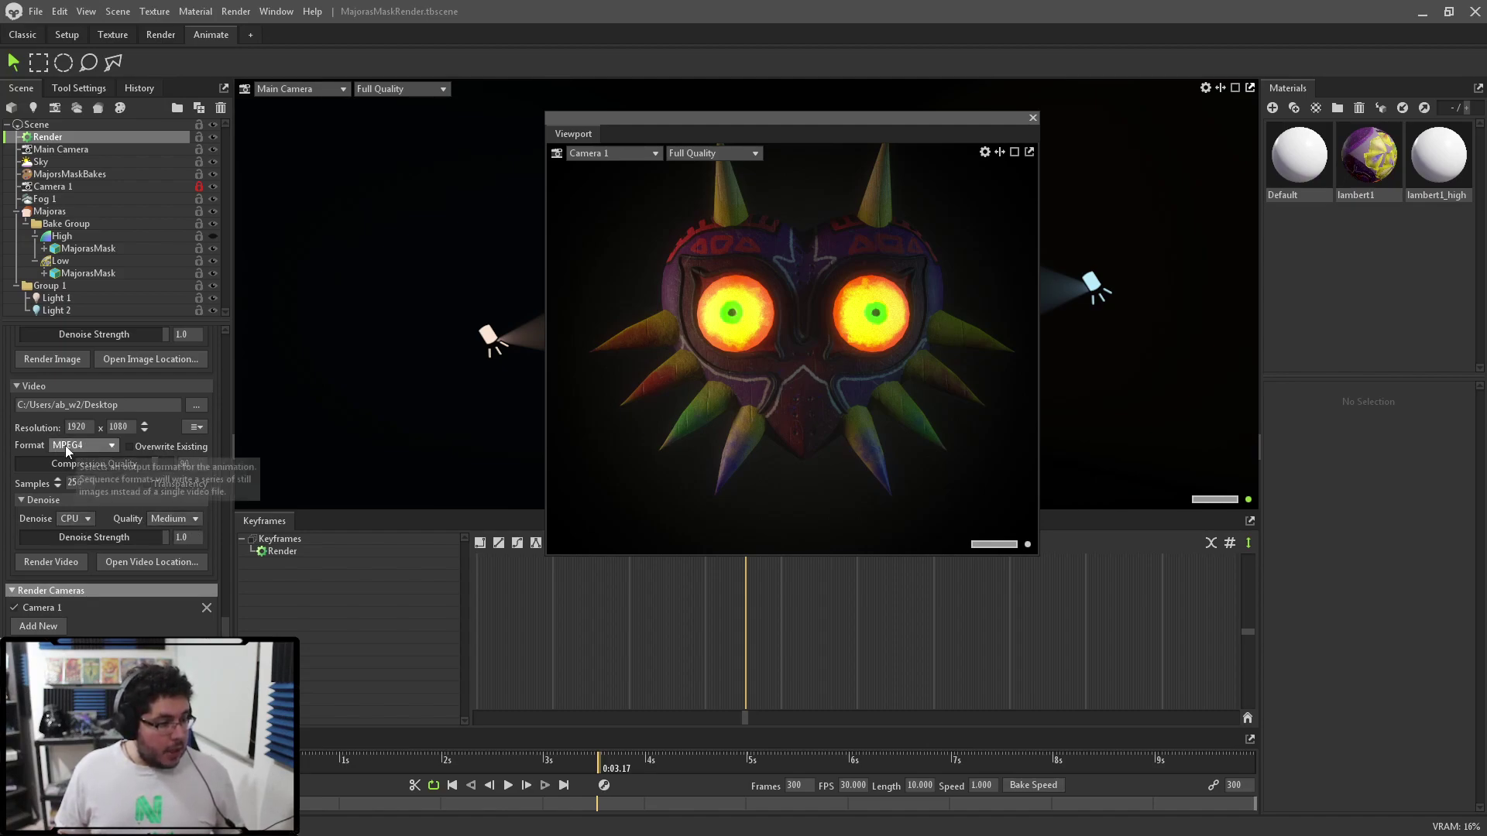
drag(110, 468, 172, 465)
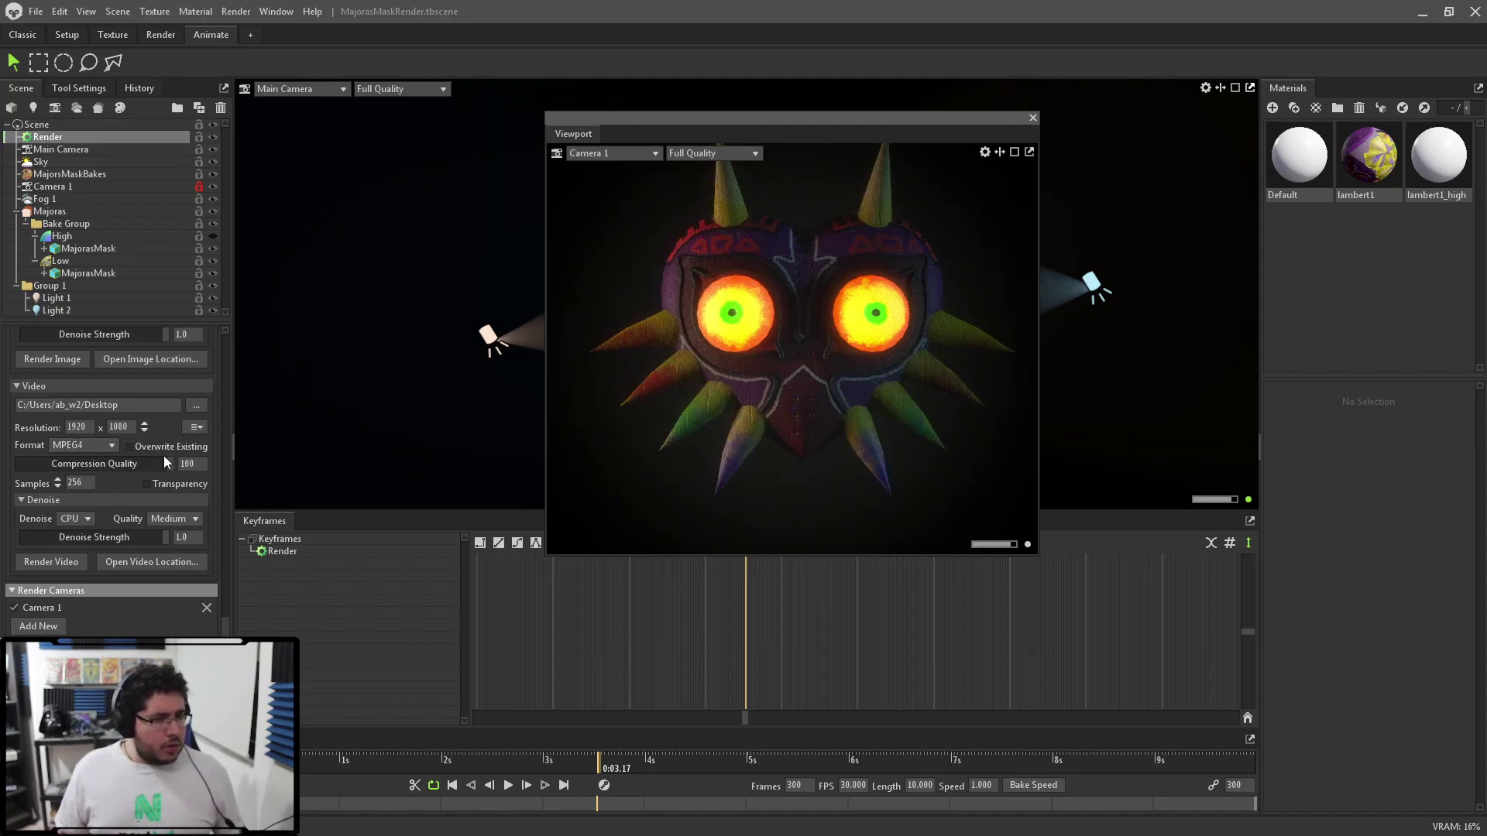
Set the video output resolution to 1080 x 1080.
click(144, 424)
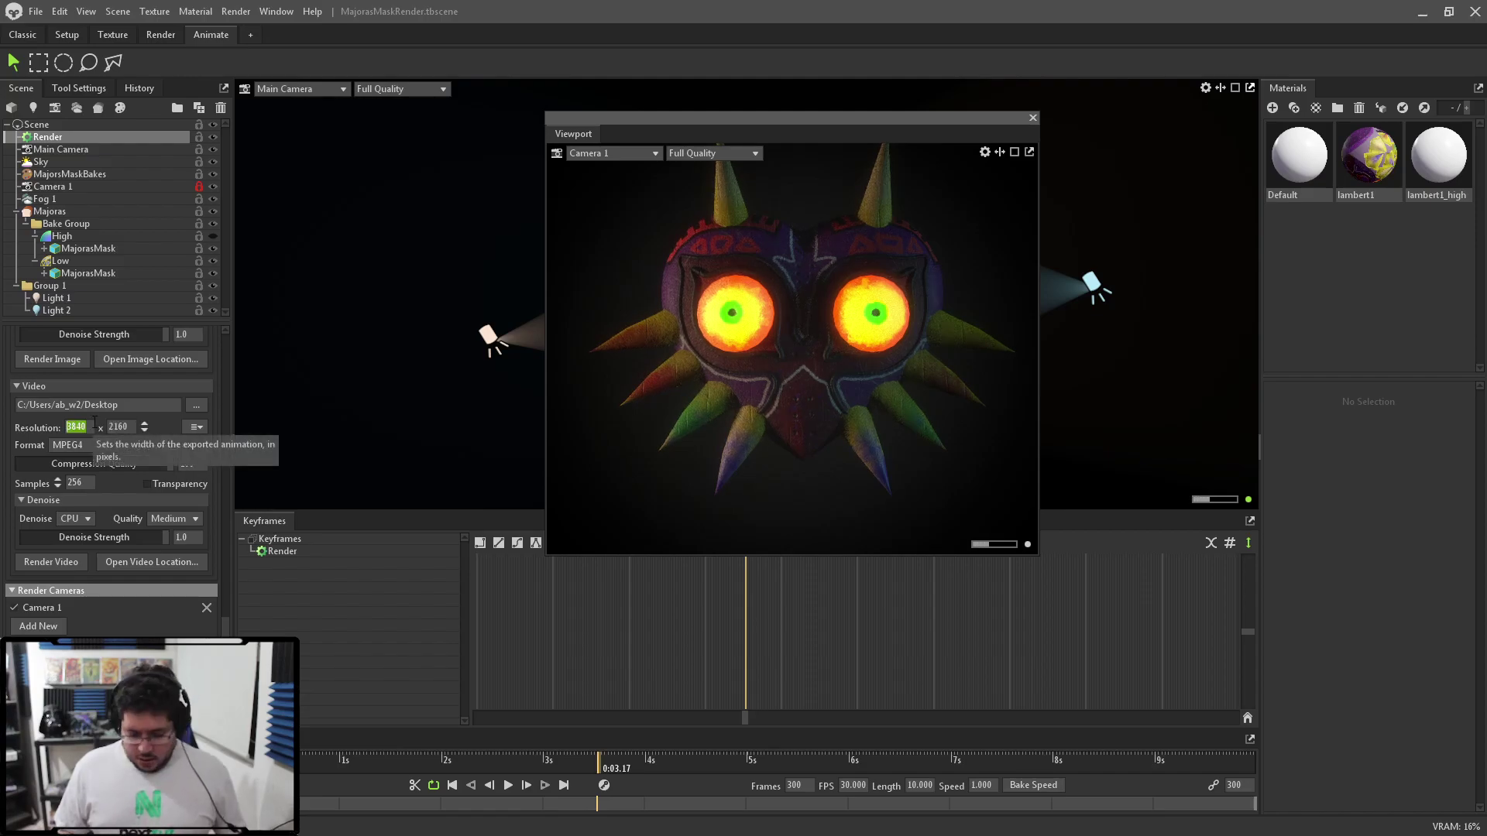
text(1080)
key(Tab)
text(1080)
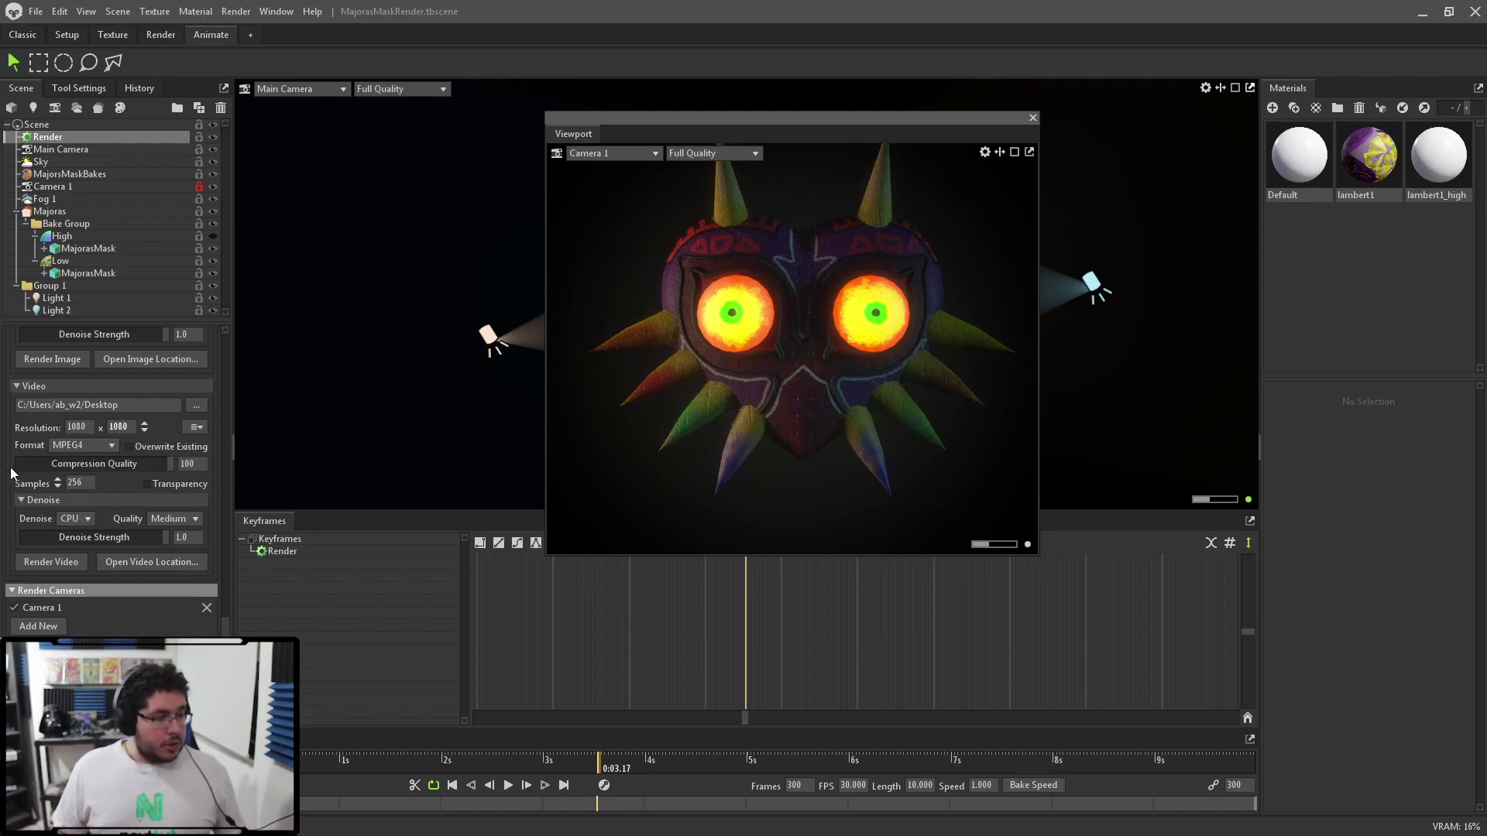
Move the floating Camera 1 viewport over the main viewport, clear of the scene list, and unlock Camera 1.
drag(971, 128, 531, 182)
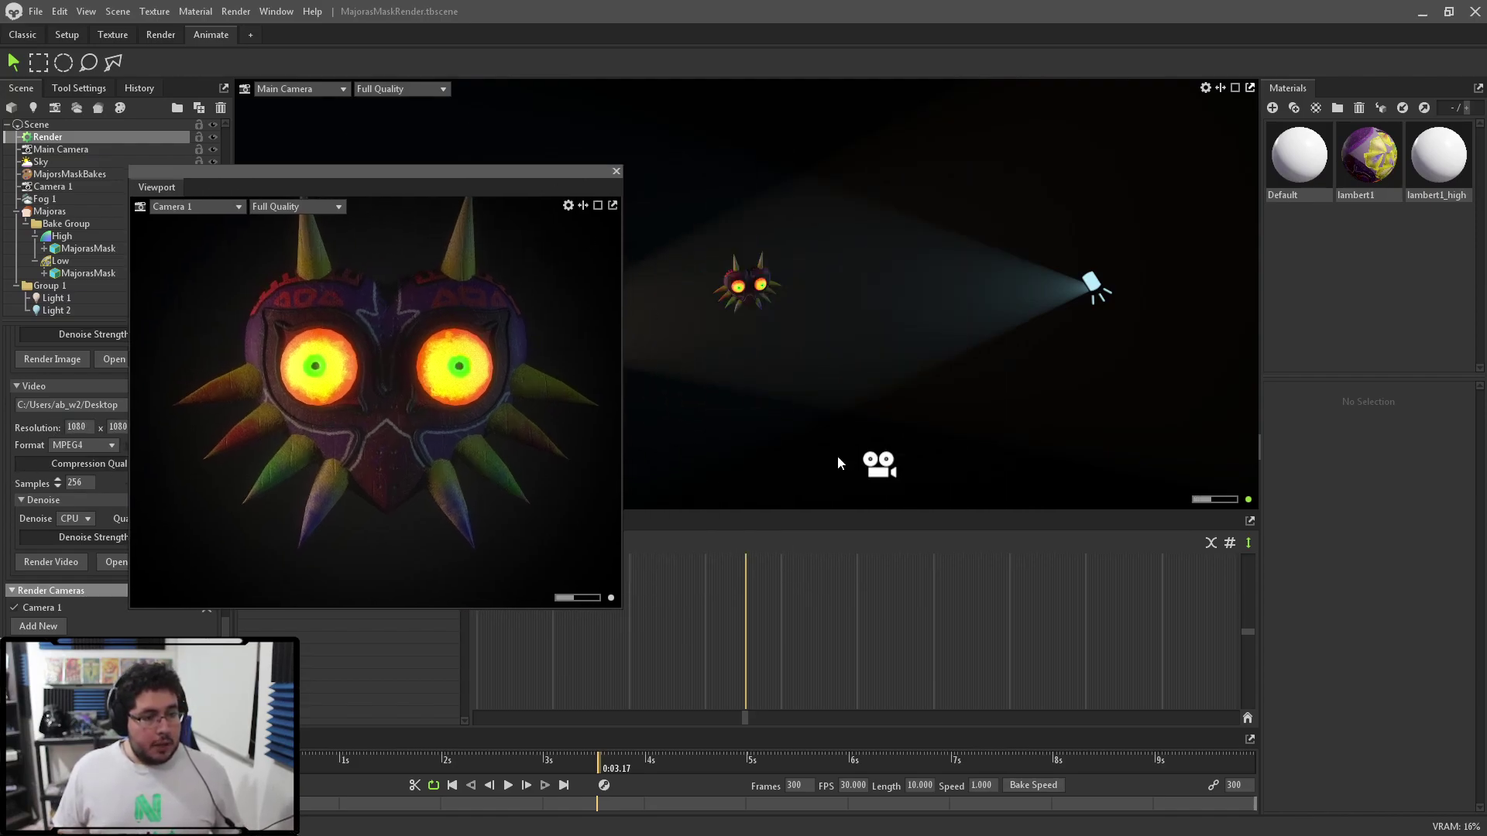
click(216, 208)
click(216, 207)
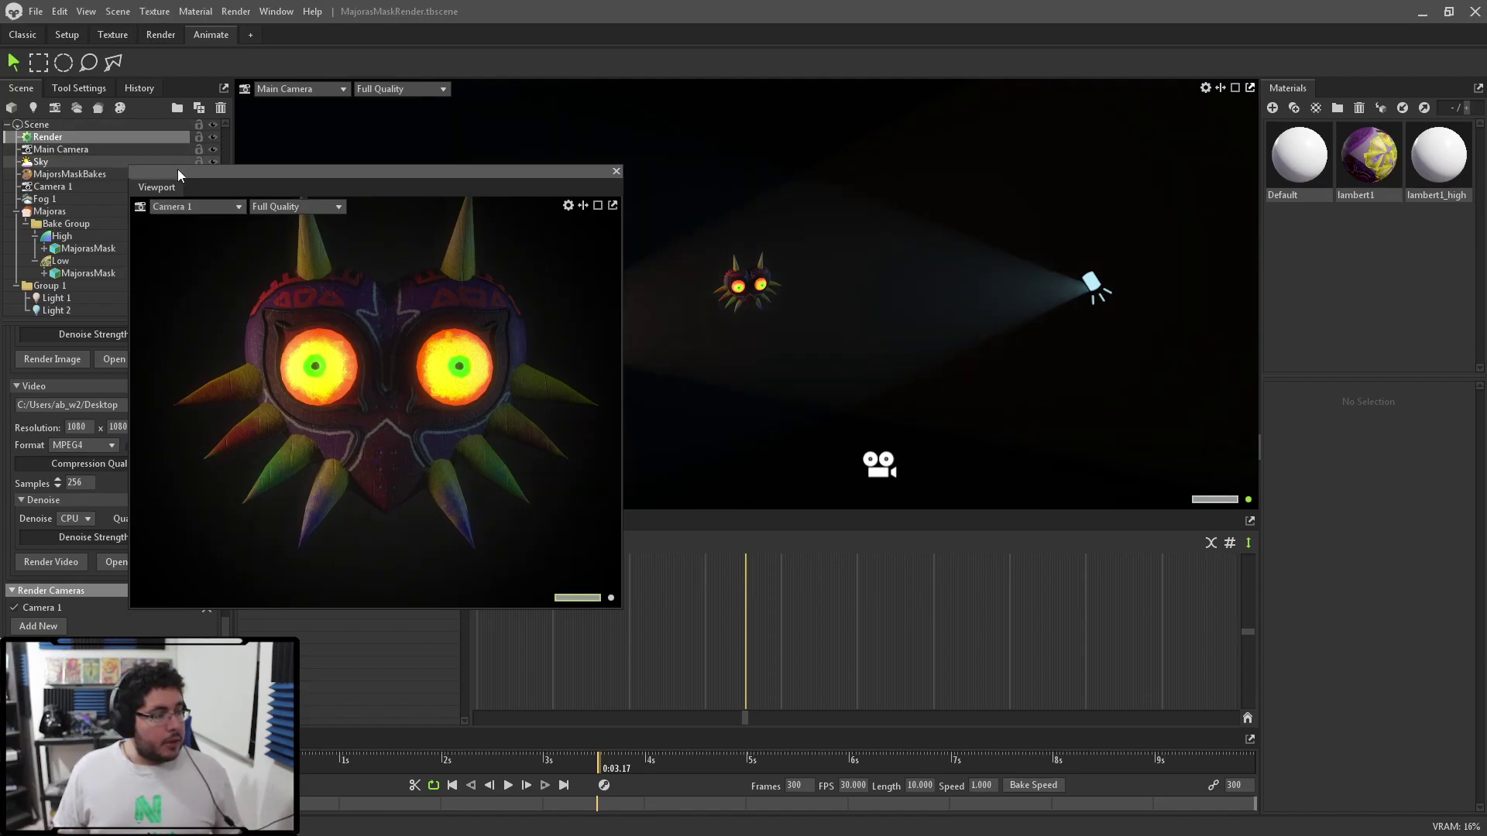
drag(199, 174, 415, 200)
scroll(197, 185, up, 3)
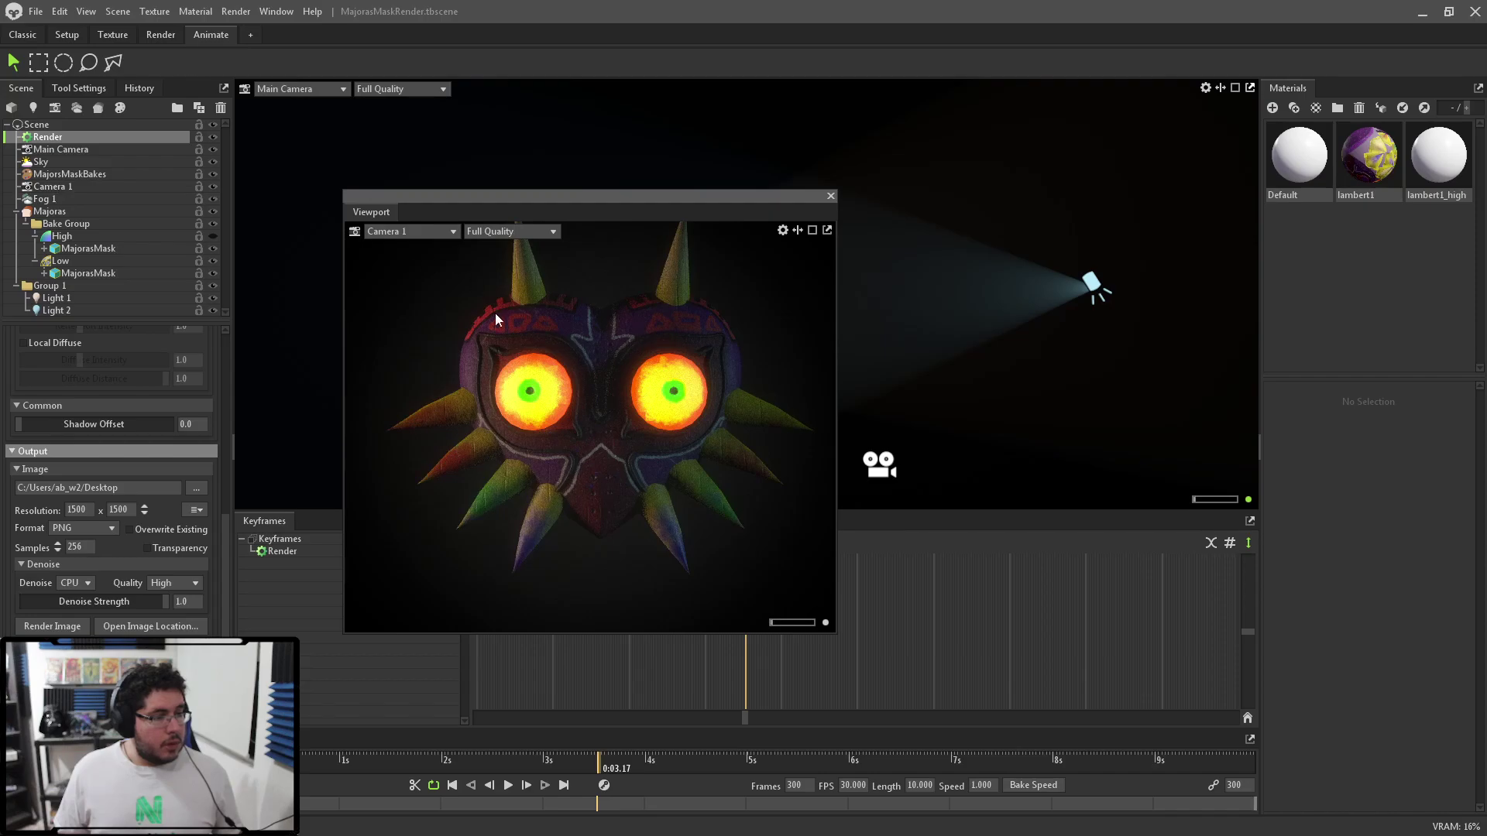
Select the low-poly MajorasMask, frame it in the Camera 1 view, and bring the camera closer so the mask fills the view.
click(603, 351)
click(120, 11)
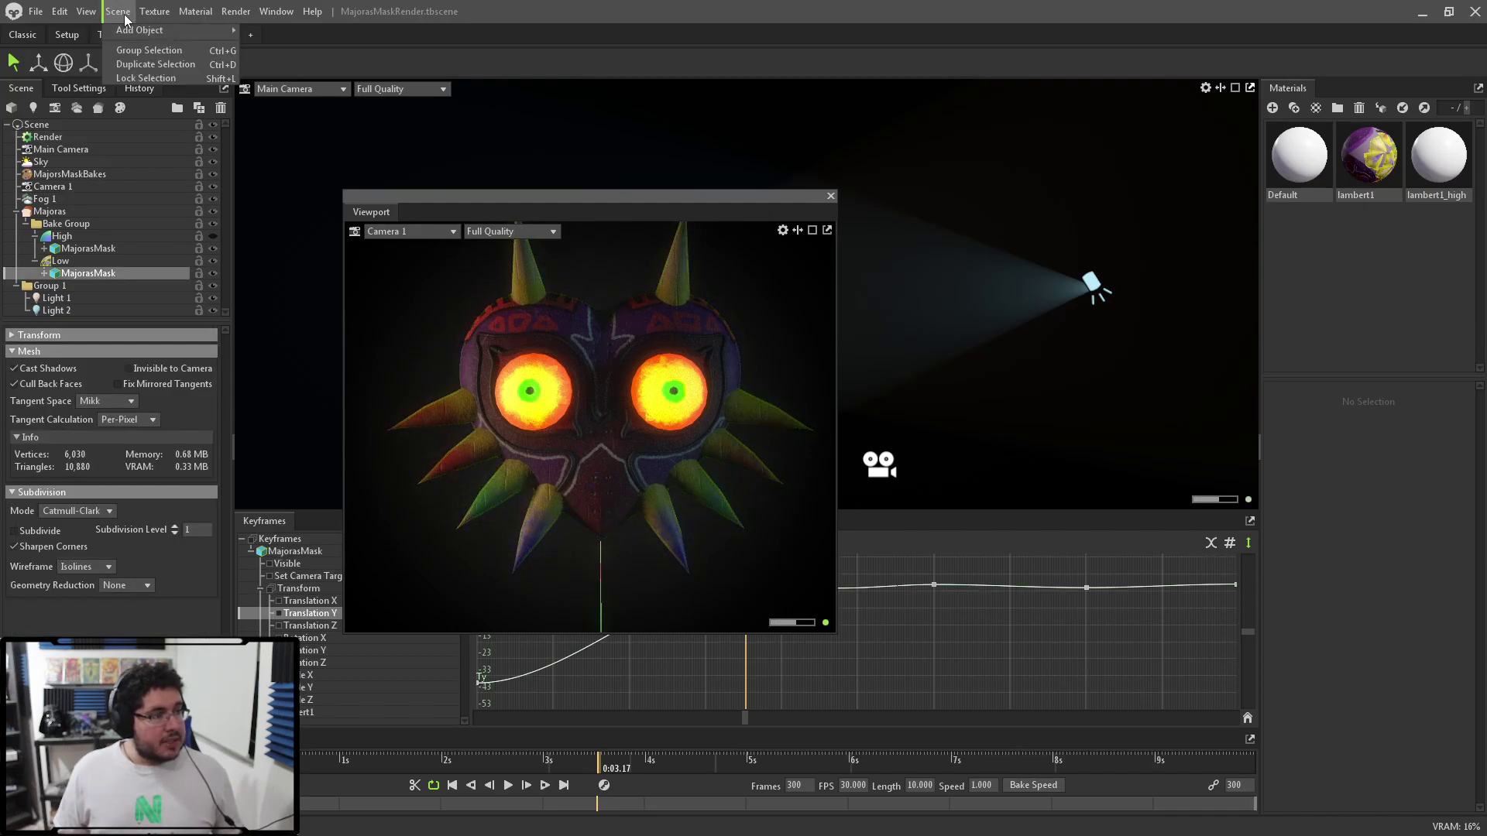
mouse_move(86, 11)
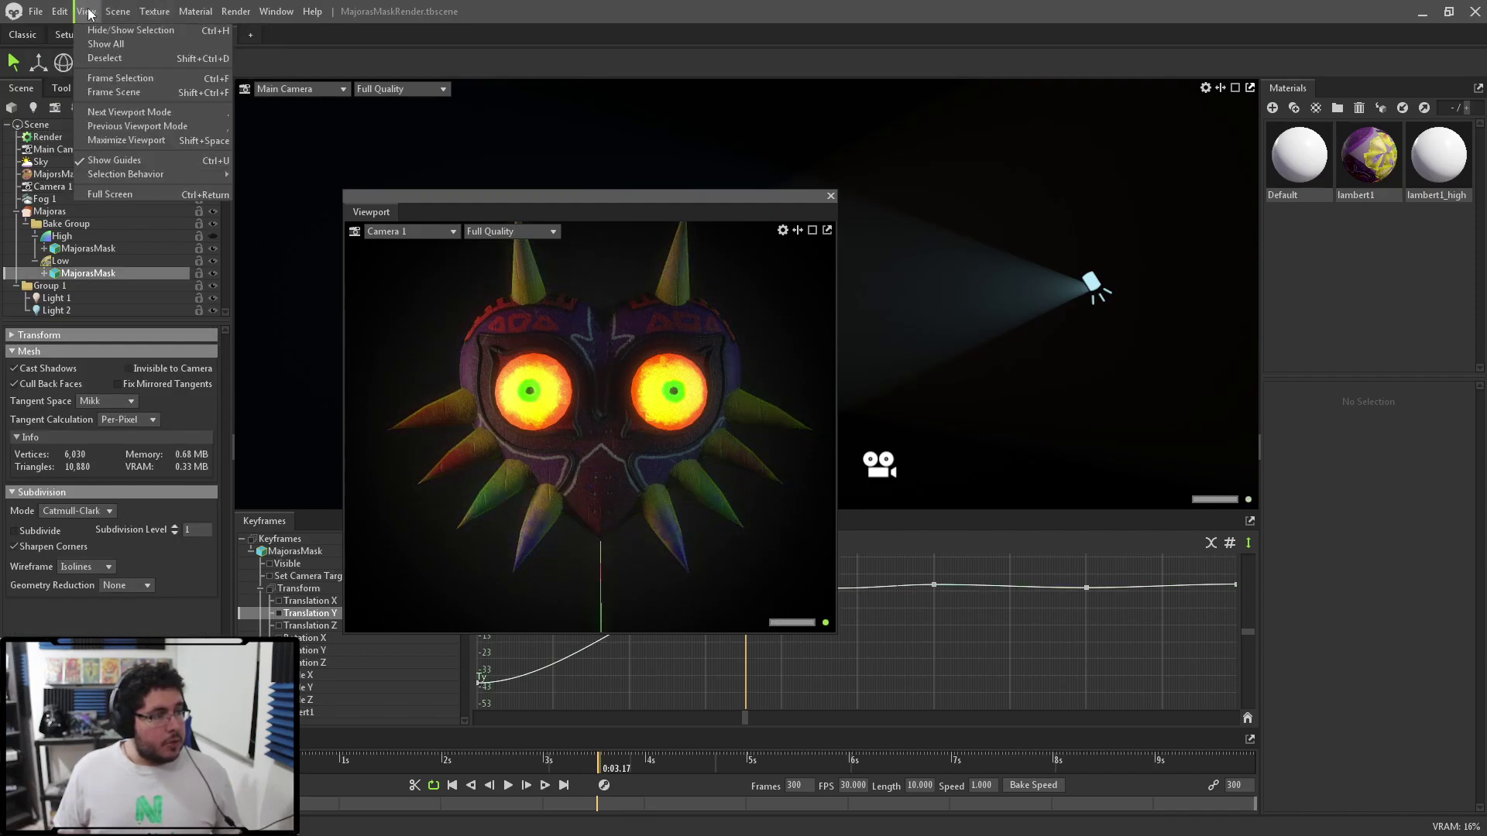
click(128, 79)
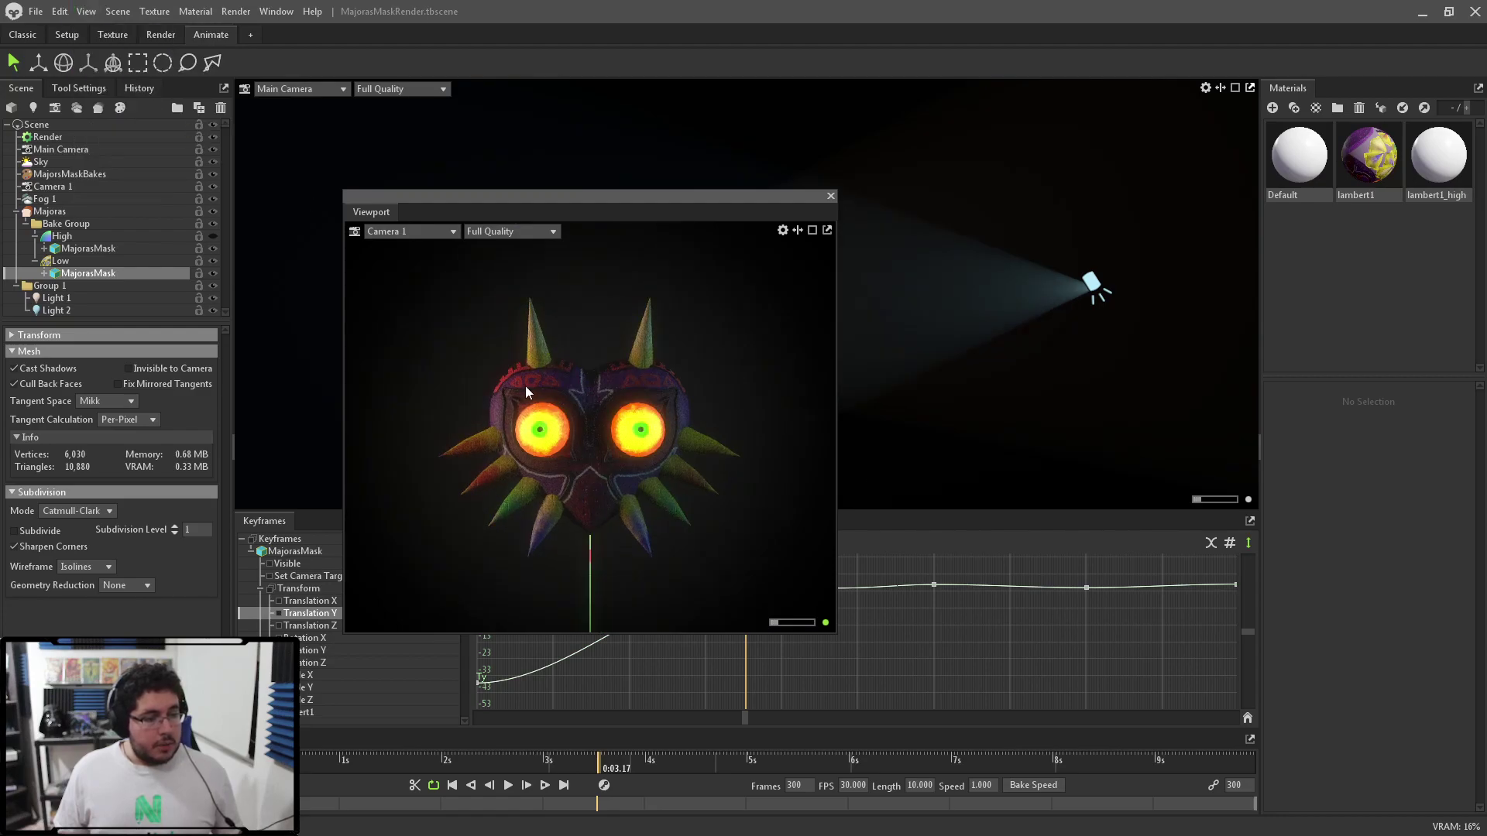
right_drag(678, 426, 781, 494)
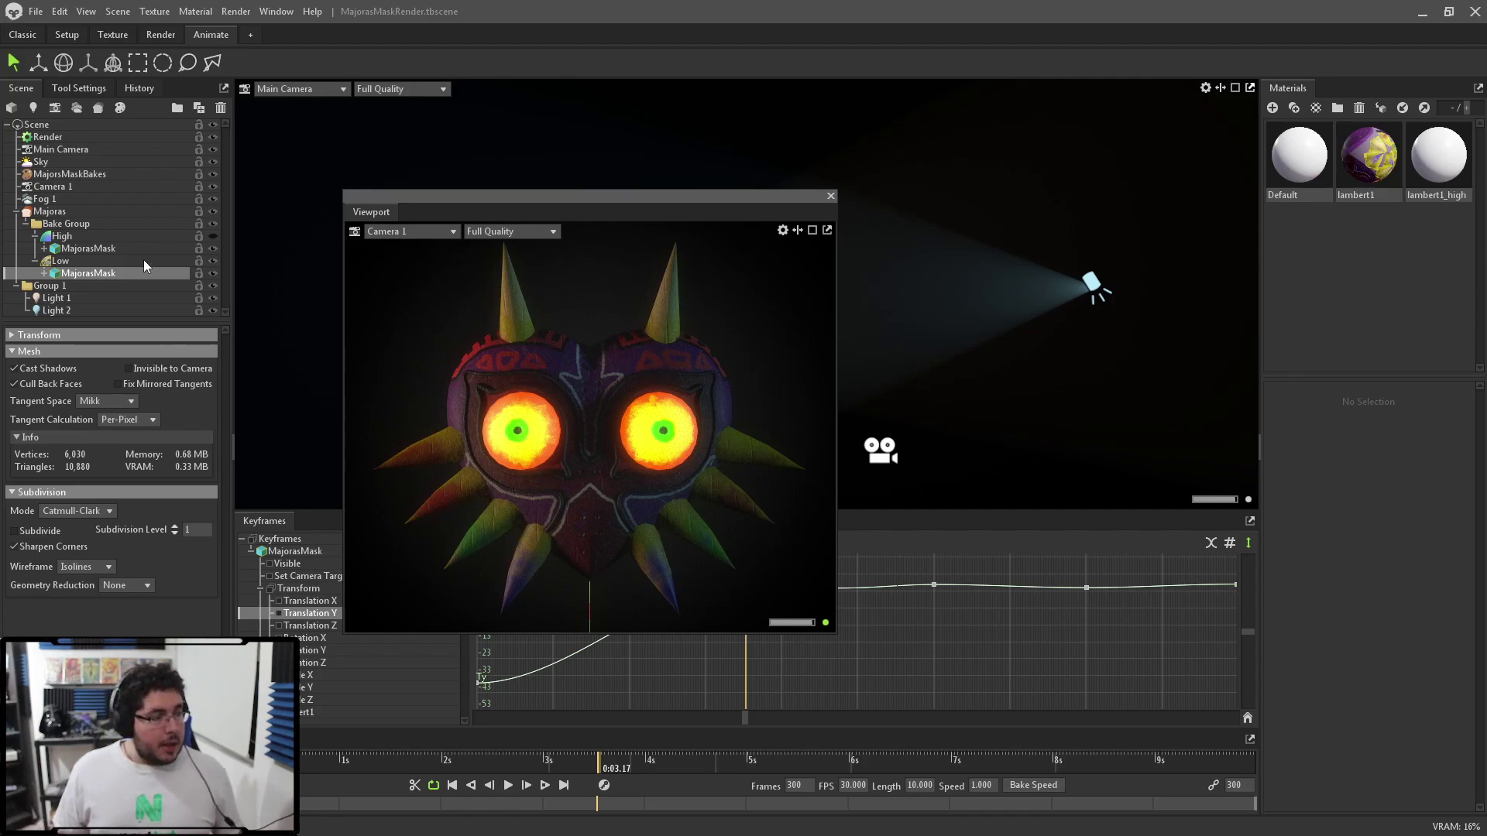
Select the scene's Render object and render the animation as a video with its output settings.
click(87, 17)
mouse_move(60, 11)
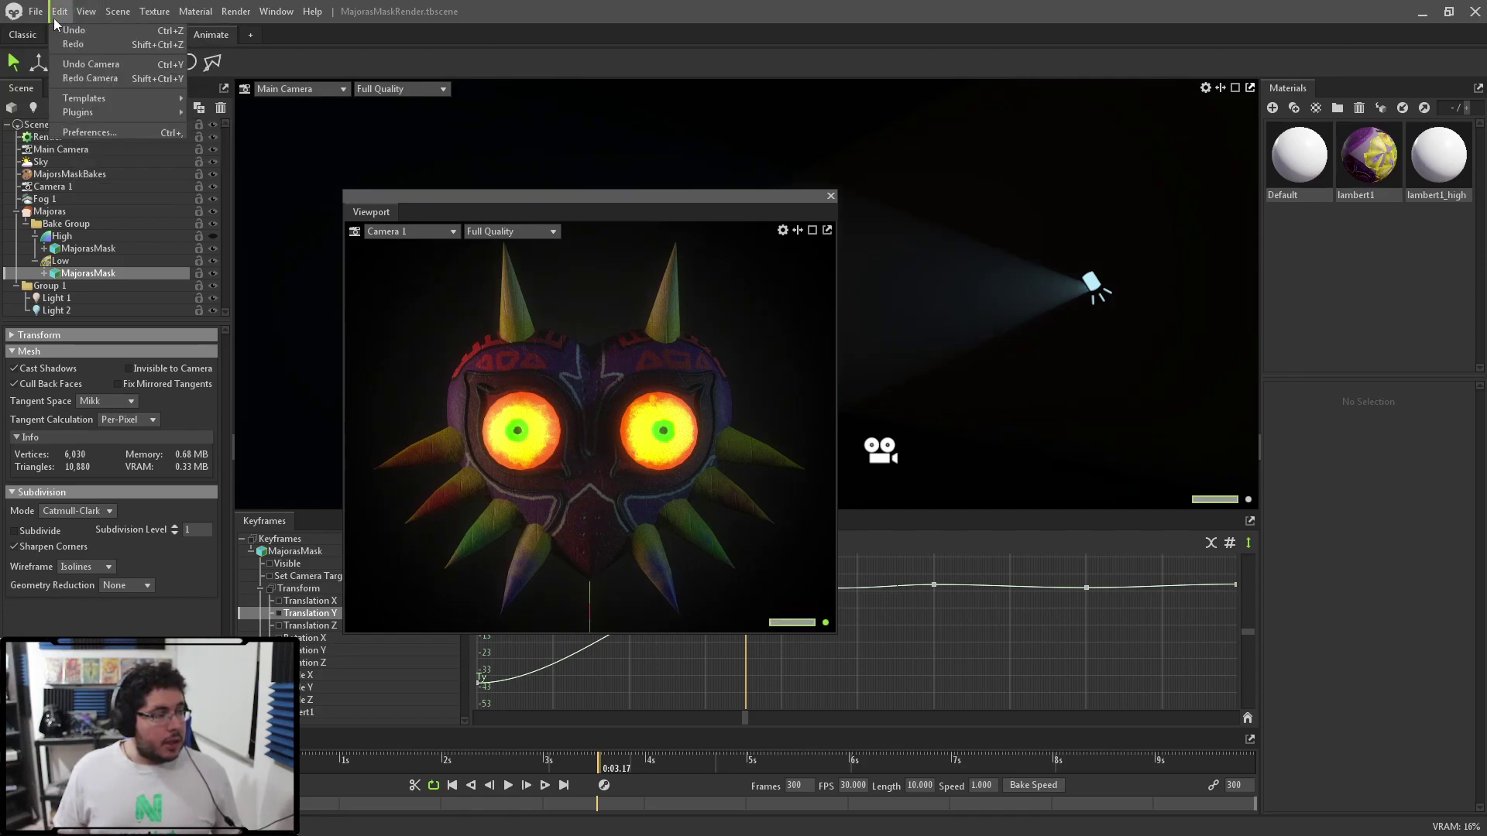
click(44, 138)
scroll(44, 541, down, 5)
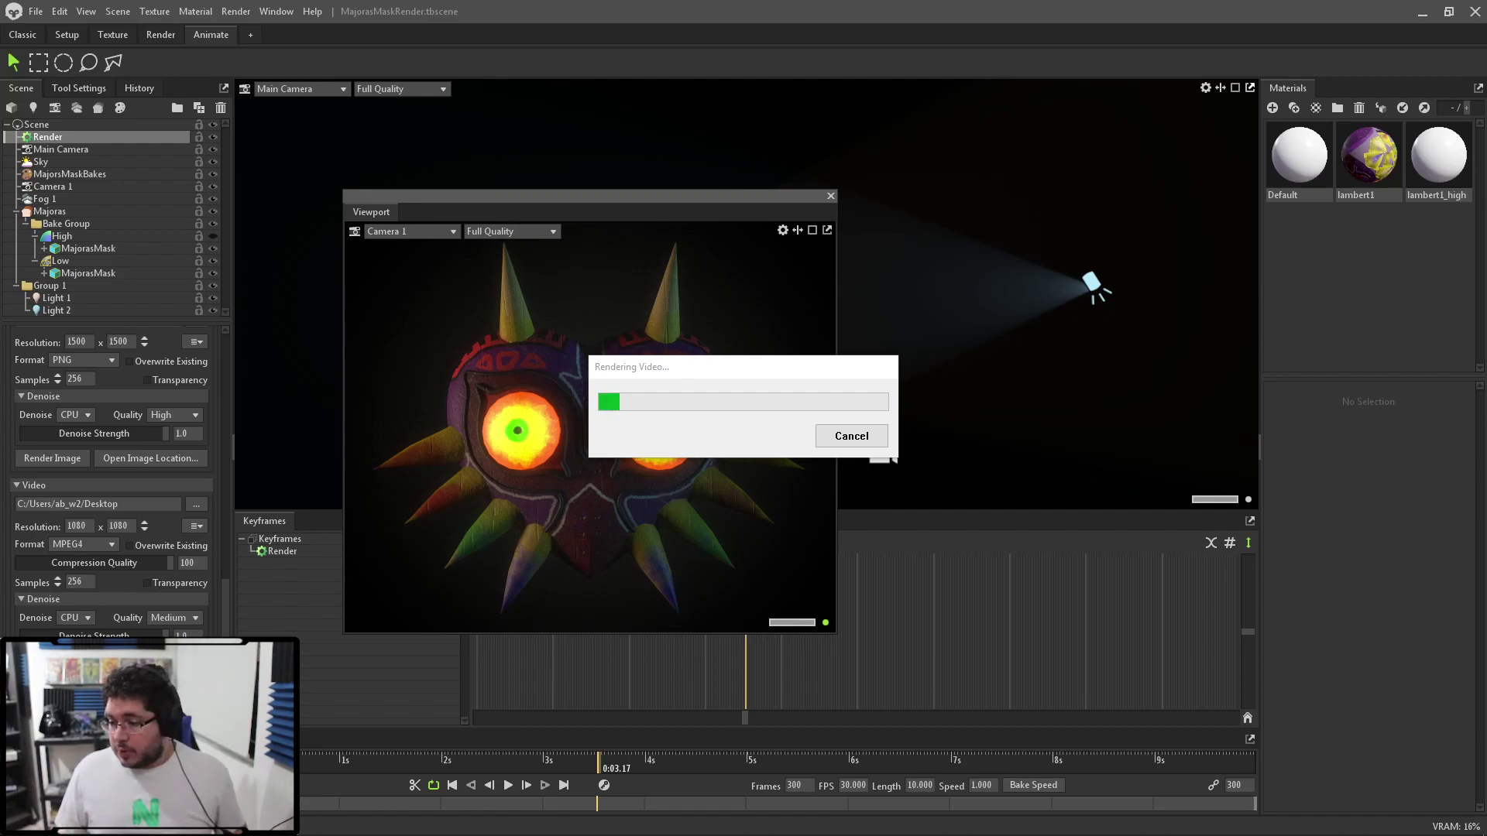
key(Escape)
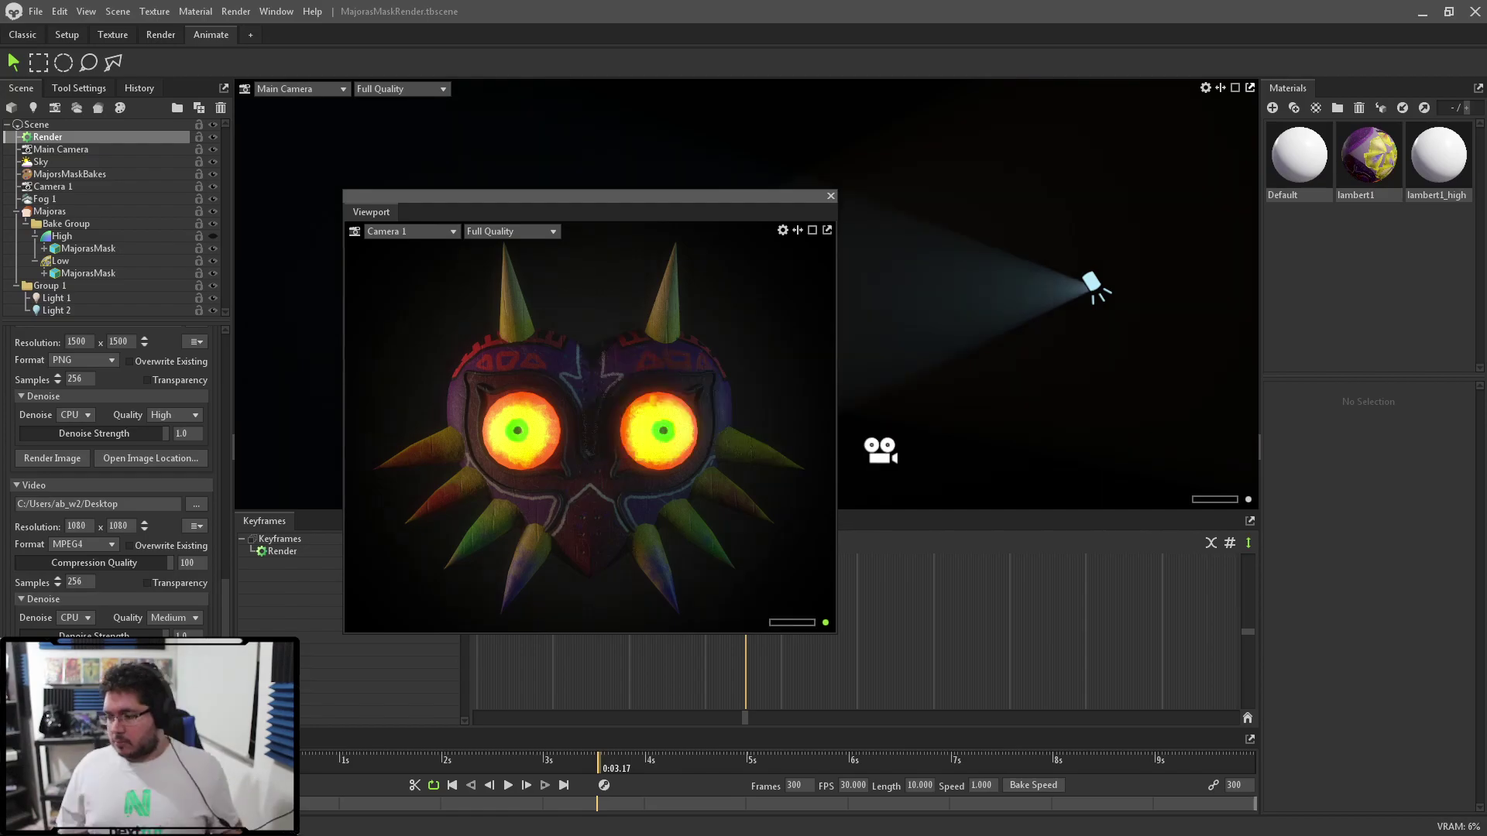
Minimize the scene window, play the rendered tbrender video from the desktop in VLC, and dismiss the player's update notice.
click(1425, 11)
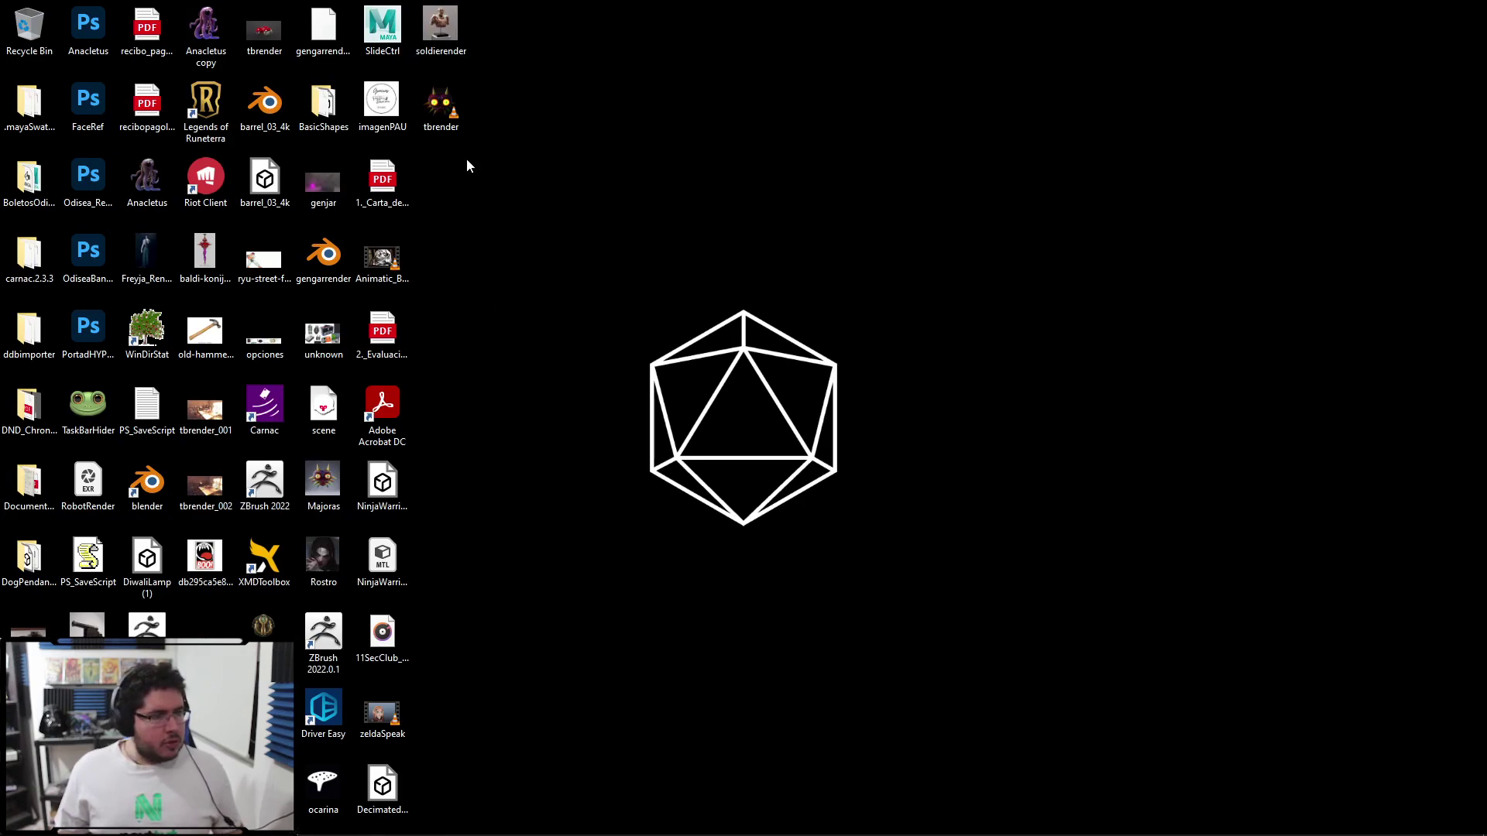
double_click(442, 121)
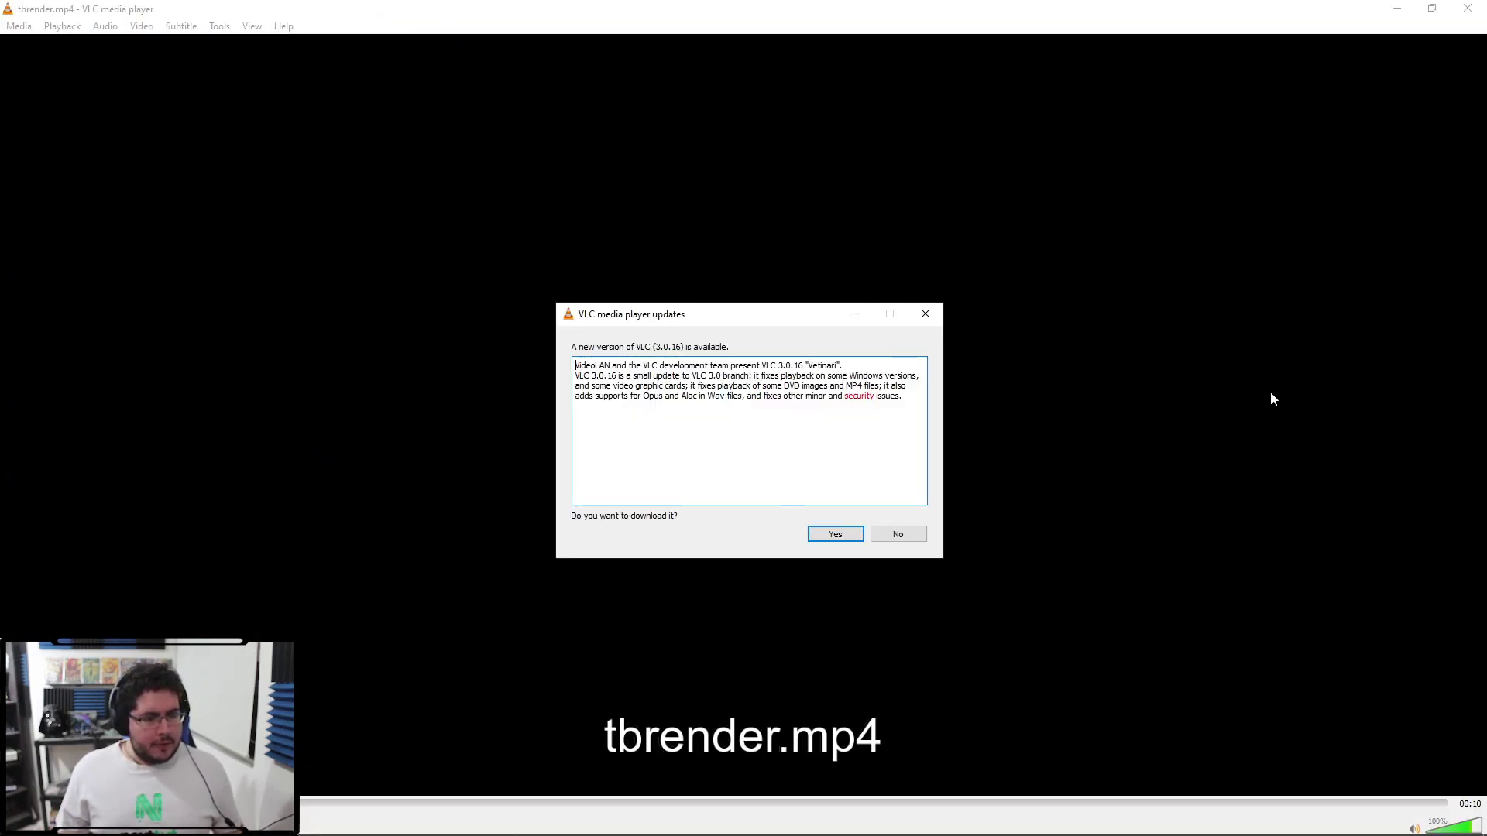
click(929, 311)
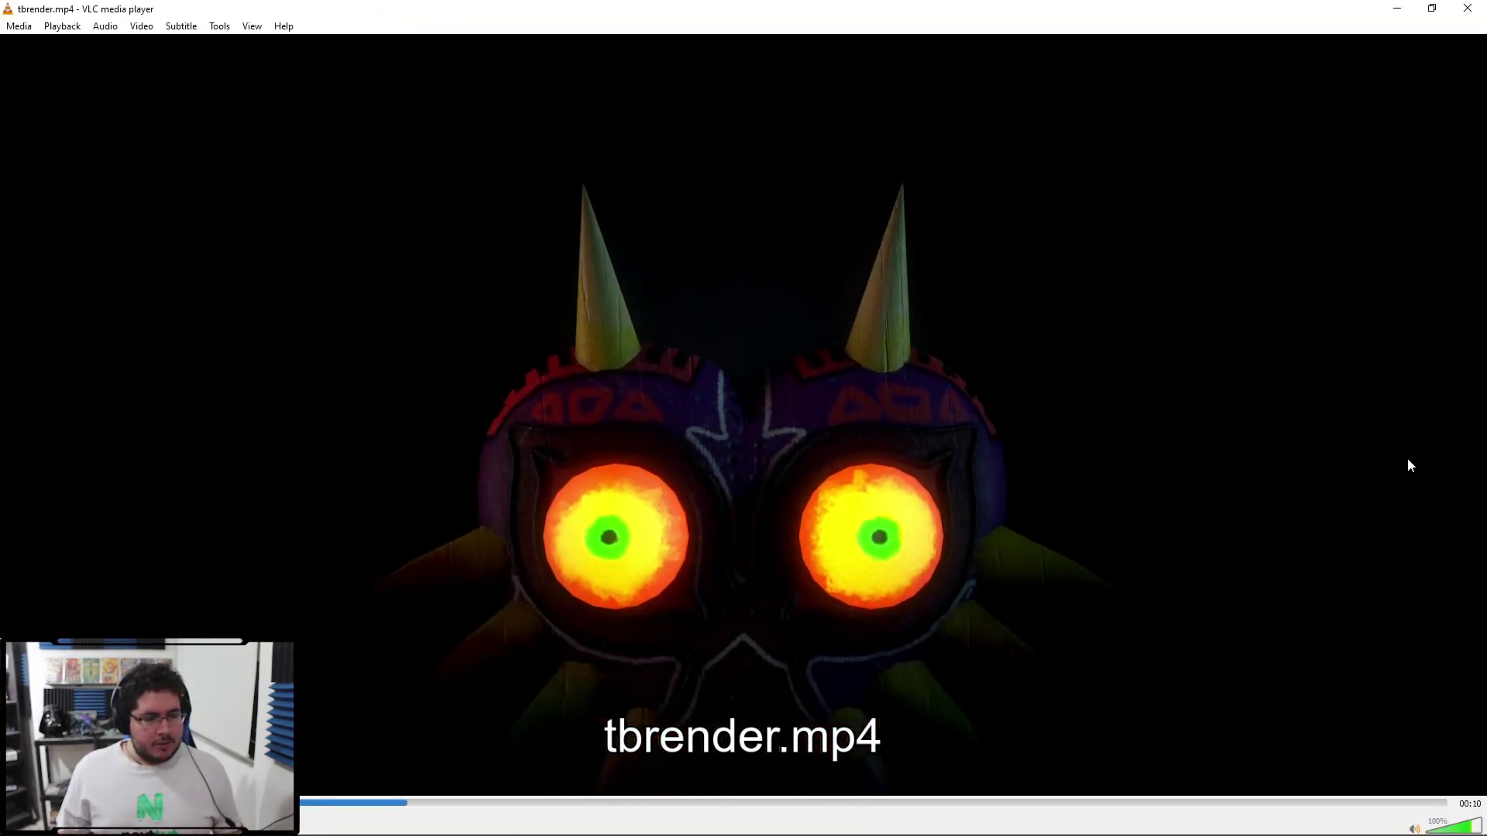